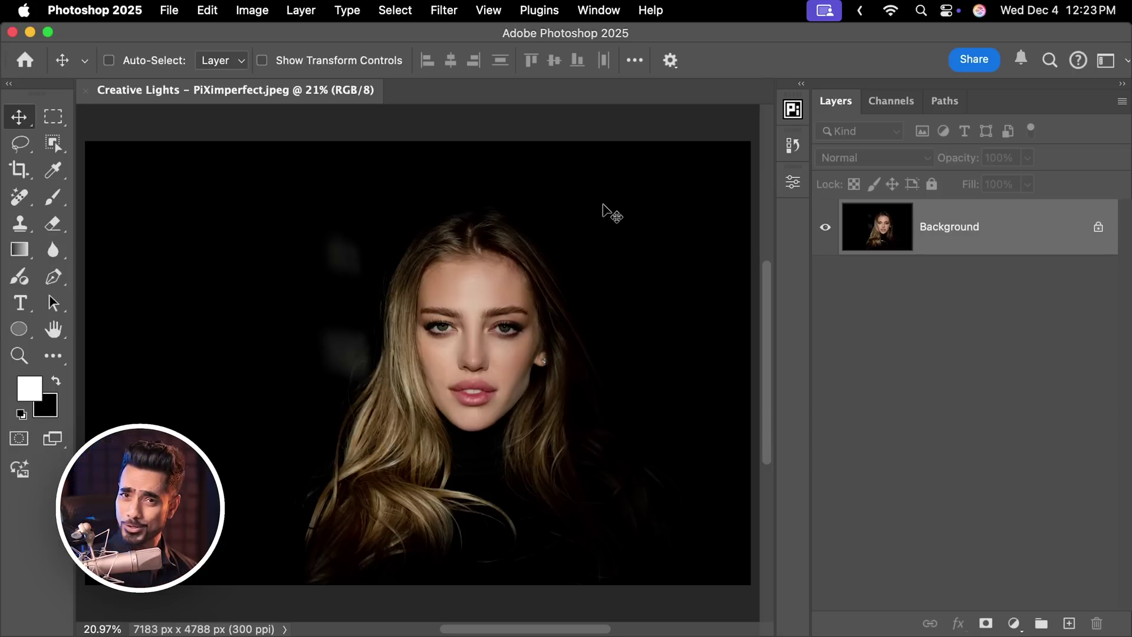
Add a new layer and fill a thin horizontal rectangular selection across the forehead with white.
scroll(487, 211, "up", 3)
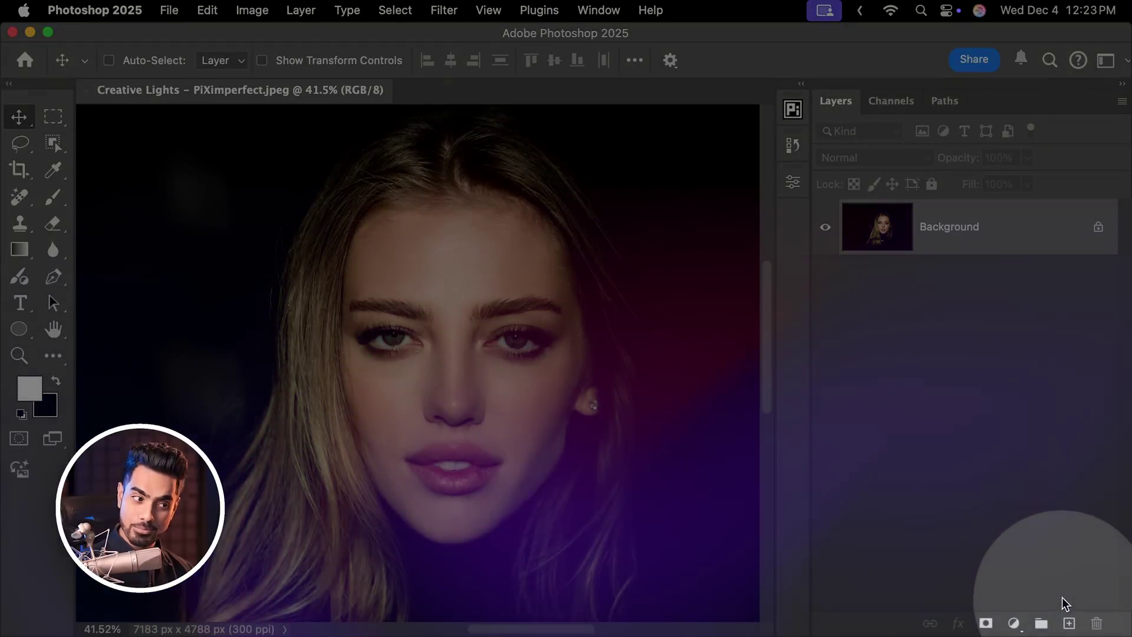
left_click(1069, 623)
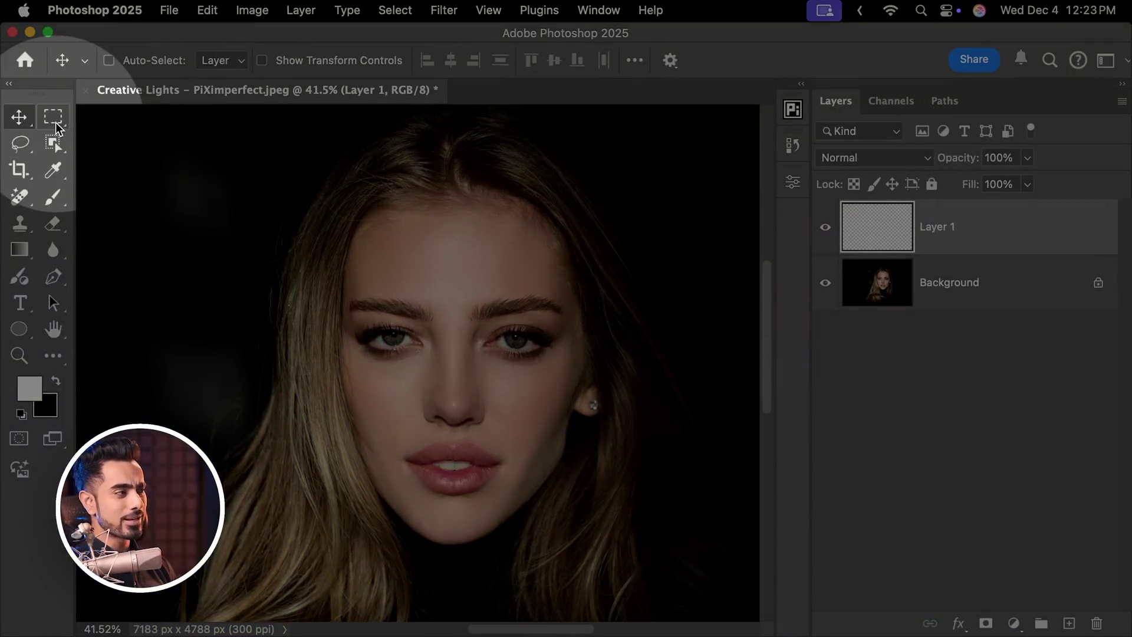
left_click(52, 117)
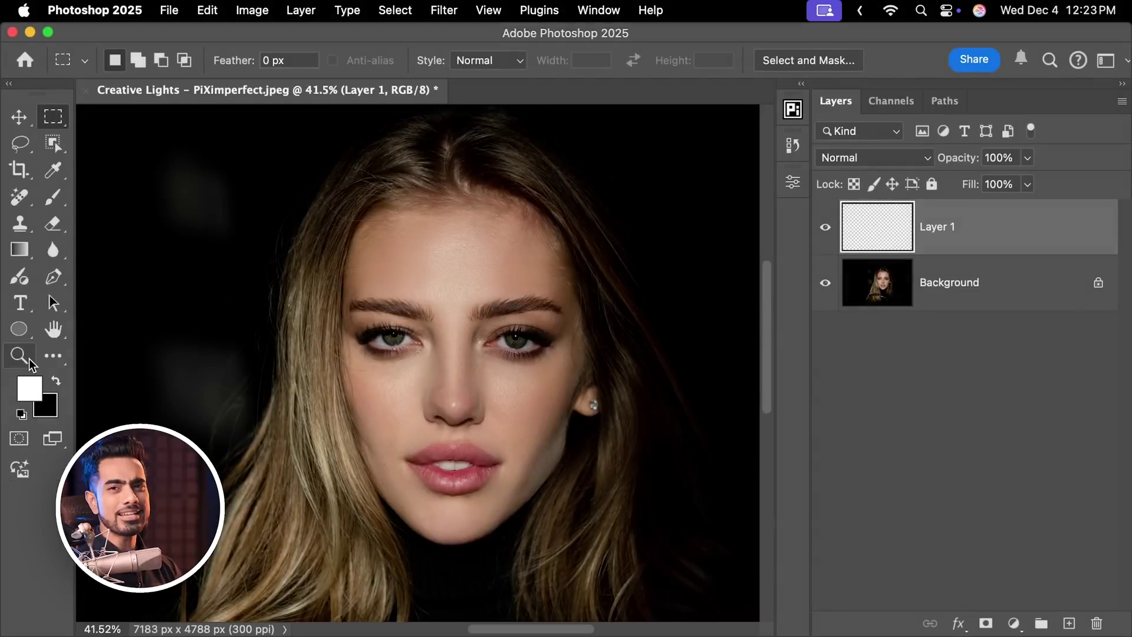
left_click_drag(430, 320, 411, 331)
scroll(252, 268, "down", 3)
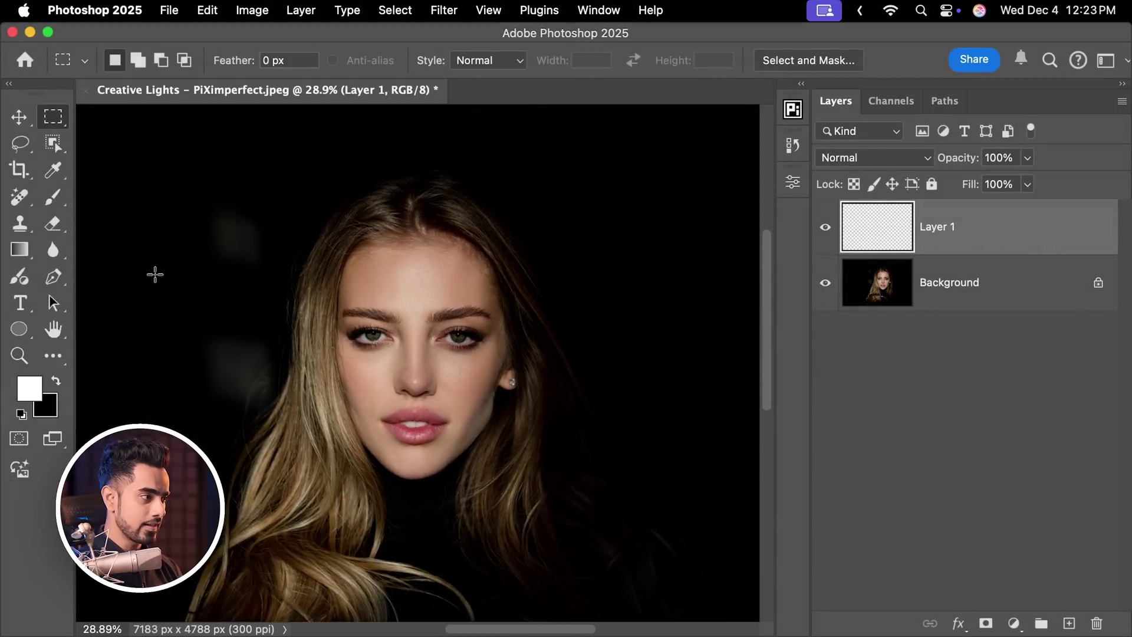
left_click_drag(676, 303, 679, 302)
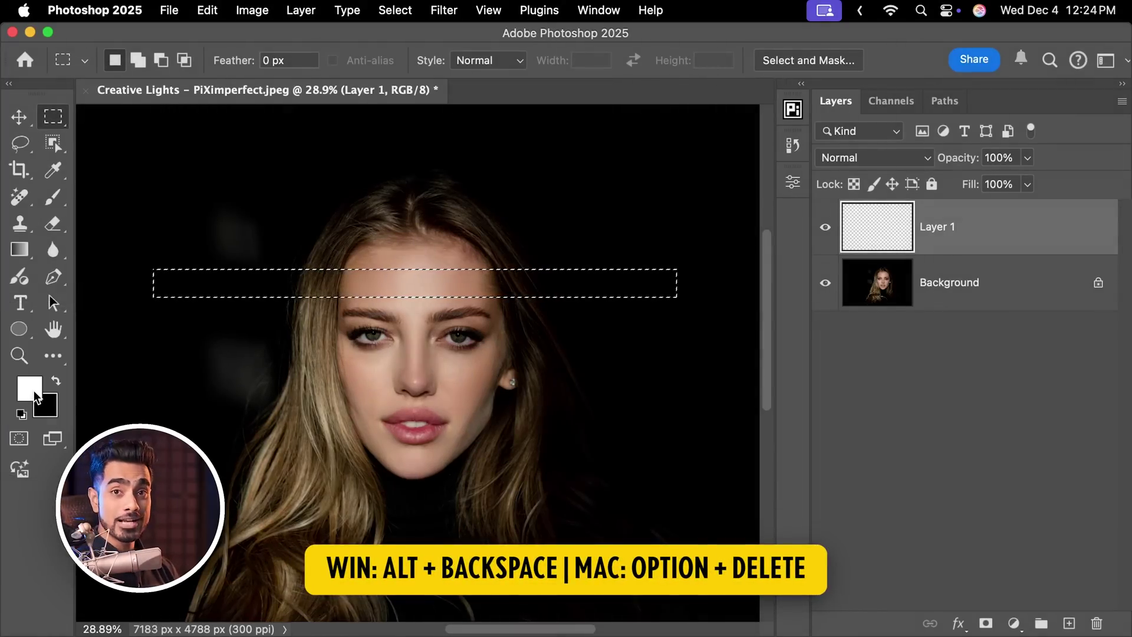
key("alt+BackSpace")
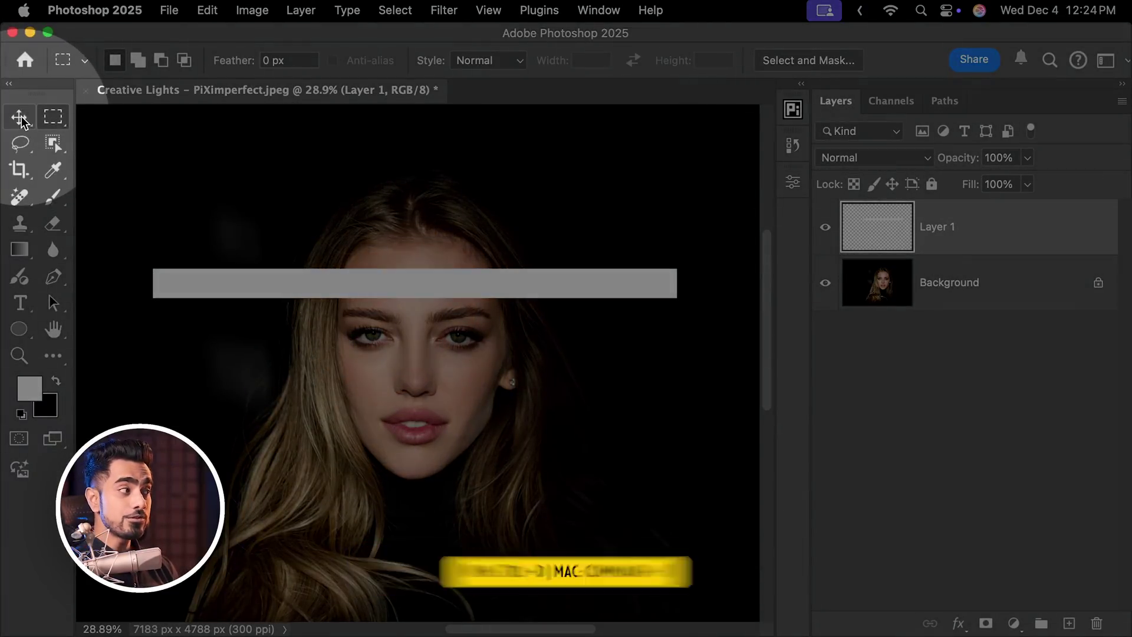
Duplicate the white bar three times straight down the face with even gaps, making four parallel bars.
left_click(23, 122)
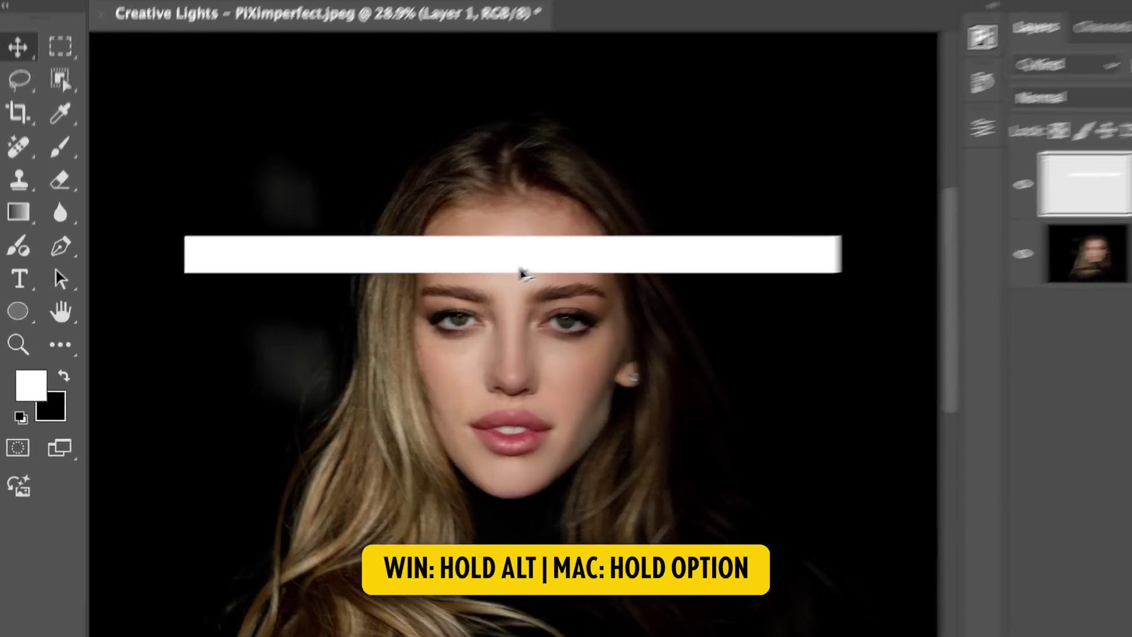
left_click_drag(420, 293, 421, 337)
left_click_drag(615, 307, 611, 303)
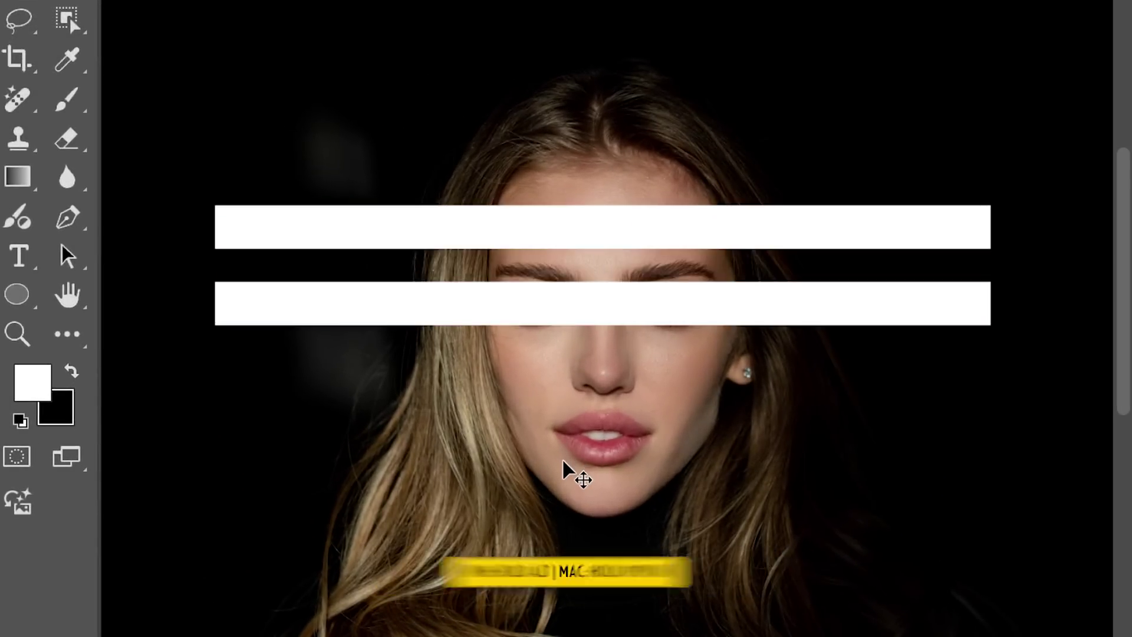
left_click_drag(591, 305, 614, 452)
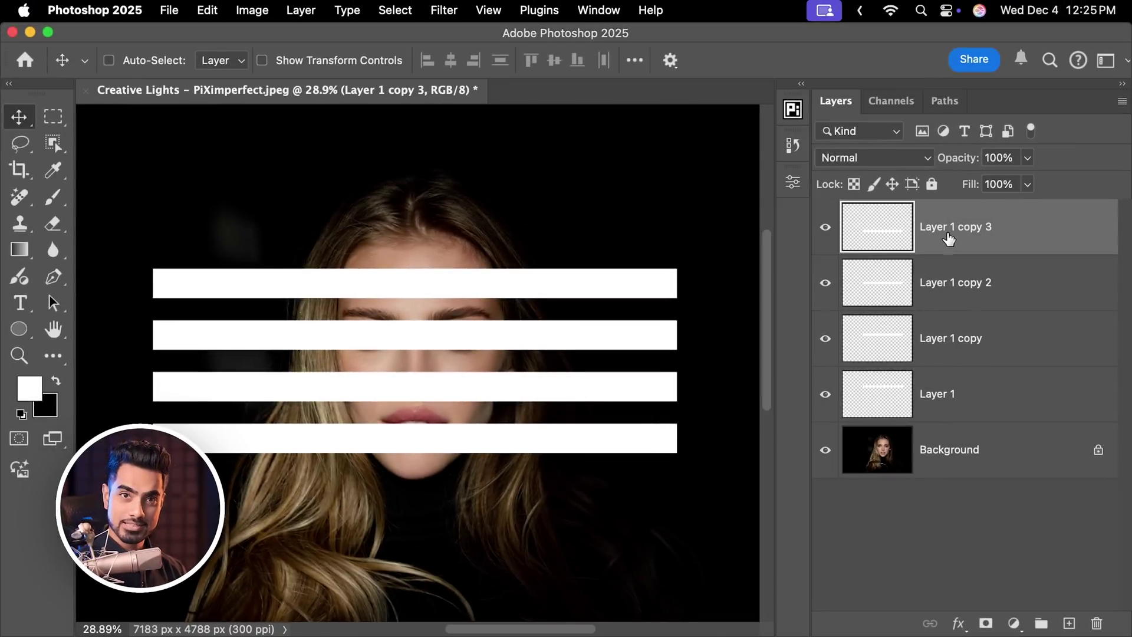
Merge the four white bar layers into a single layer and rename it Strip.
left_click(982, 395, "shift")
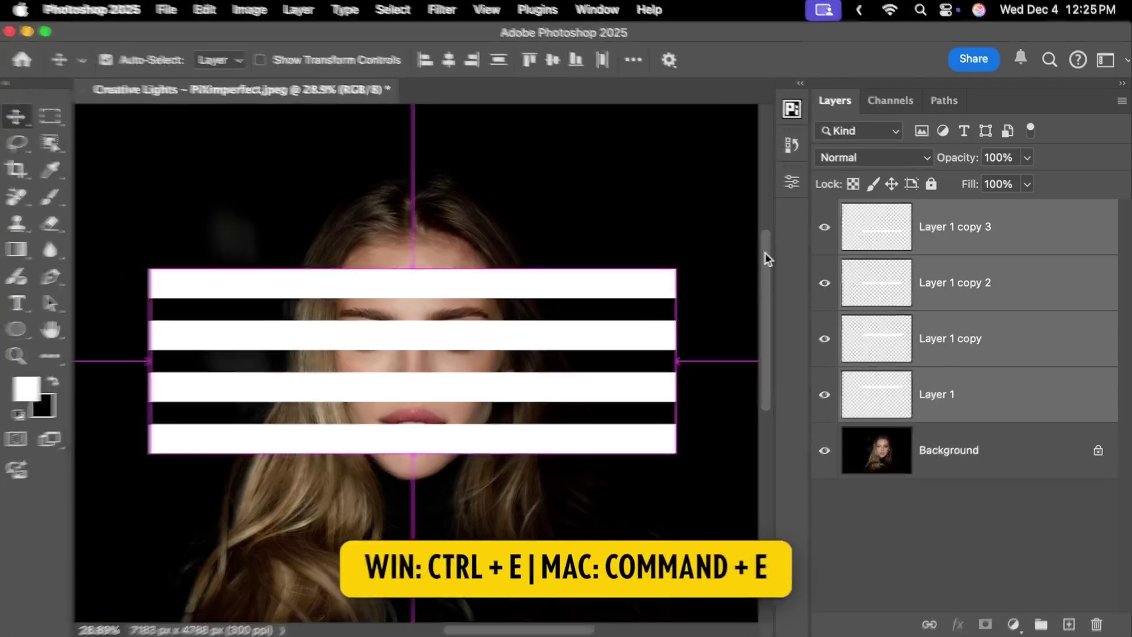
key("super+e")
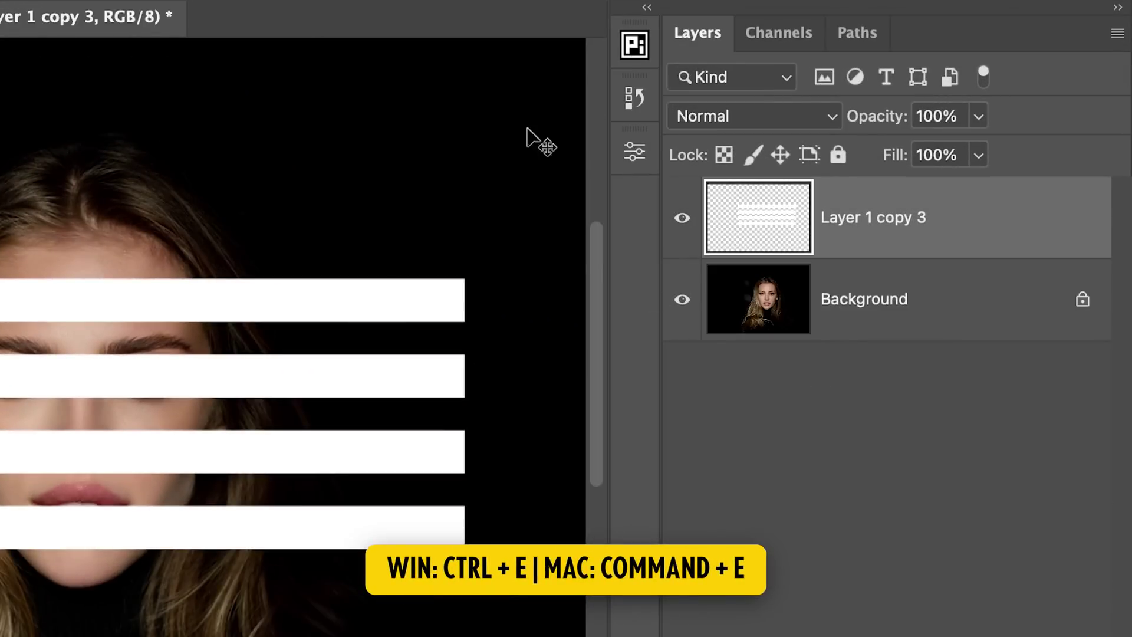
type("Strip")
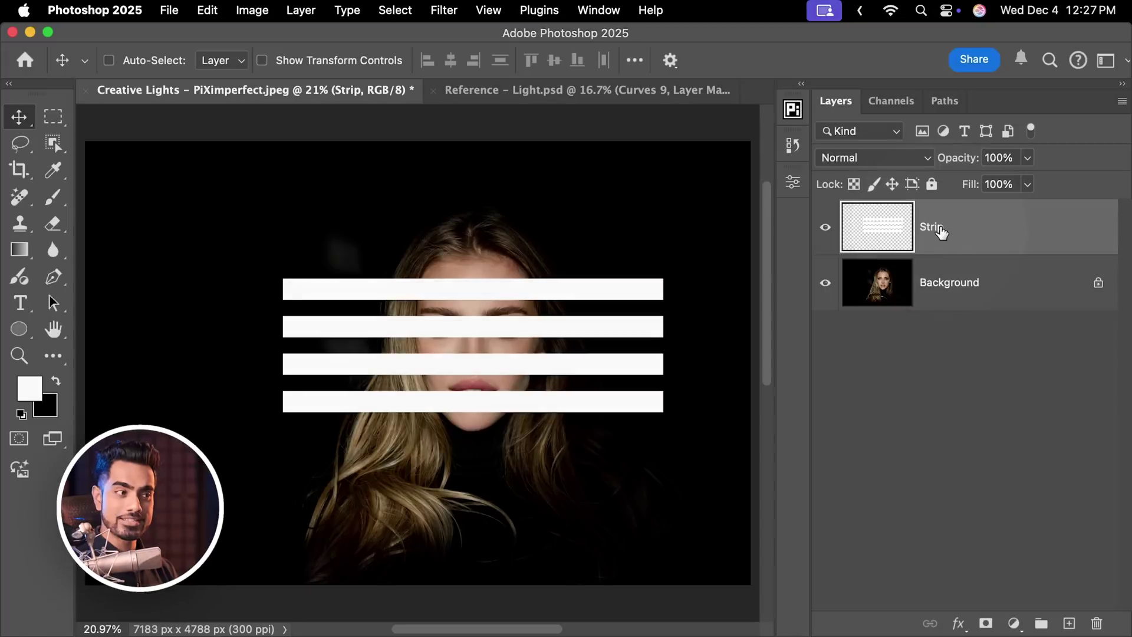
Convert the Strip layer to a smart object and distort the bars so they fan out from a narrow left end toward the lower right.
right_click(940, 232)
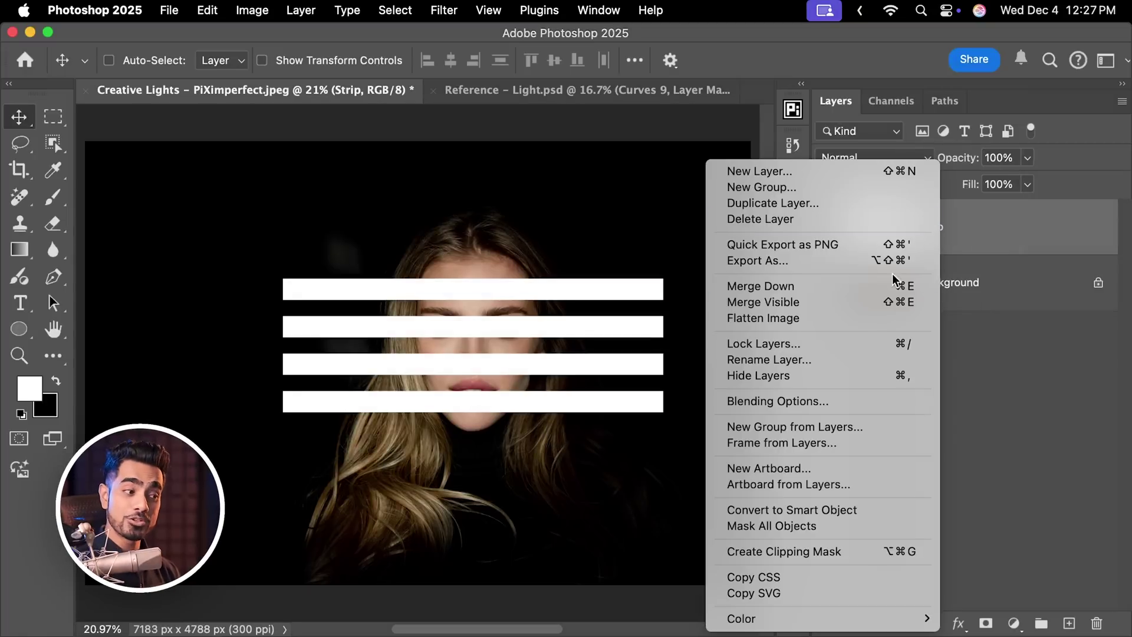
left_click(824, 511)
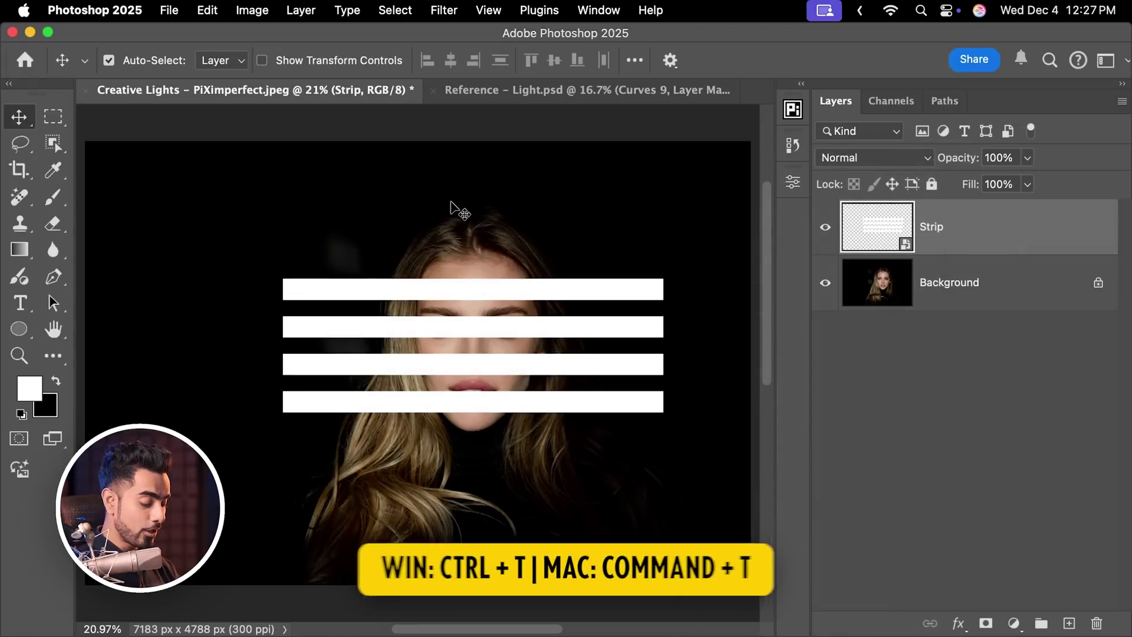
key("super+t")
key("super+t")
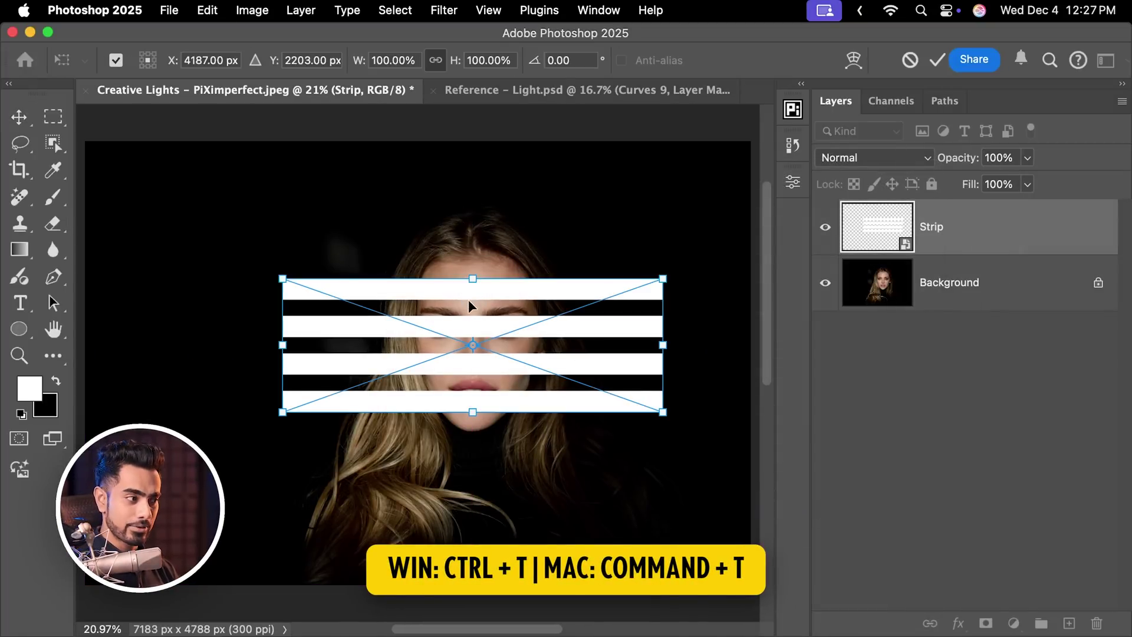
right_click(468, 299)
left_click(513, 431)
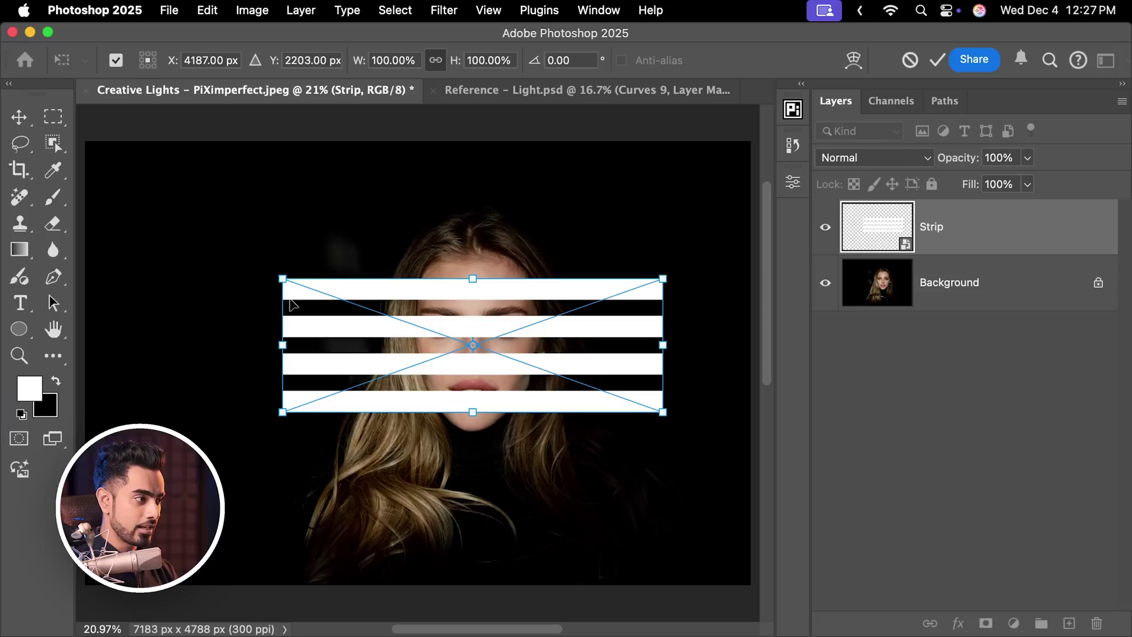
left_click_drag(281, 281, 281, 254)
left_click_drag(288, 420, 285, 338)
left_click_drag(555, 397, 578, 499)
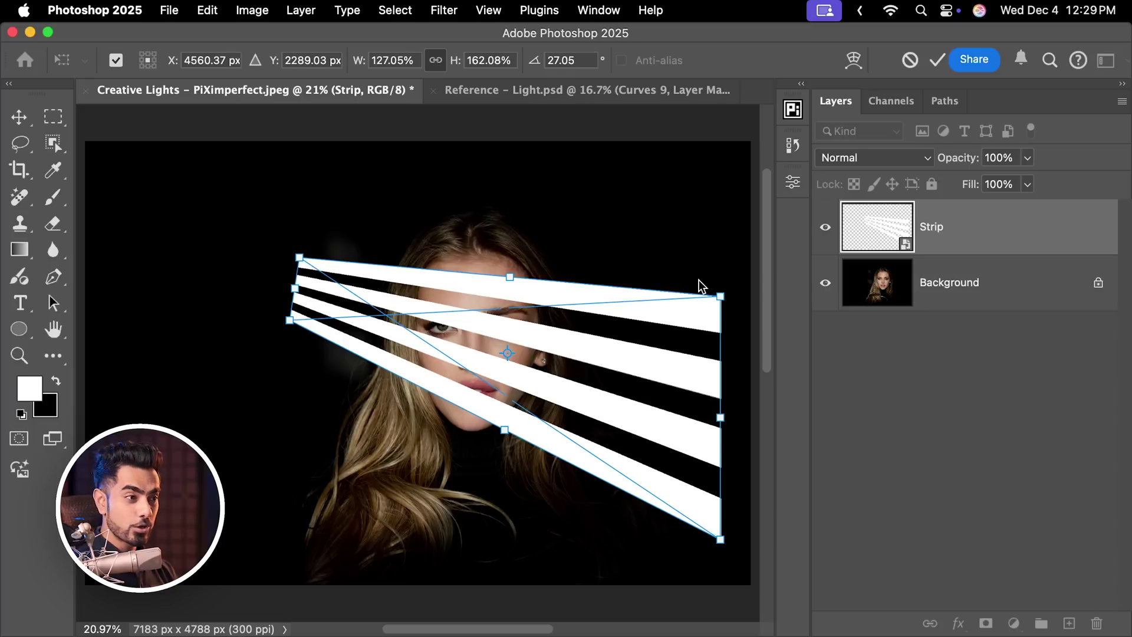
key("Return")
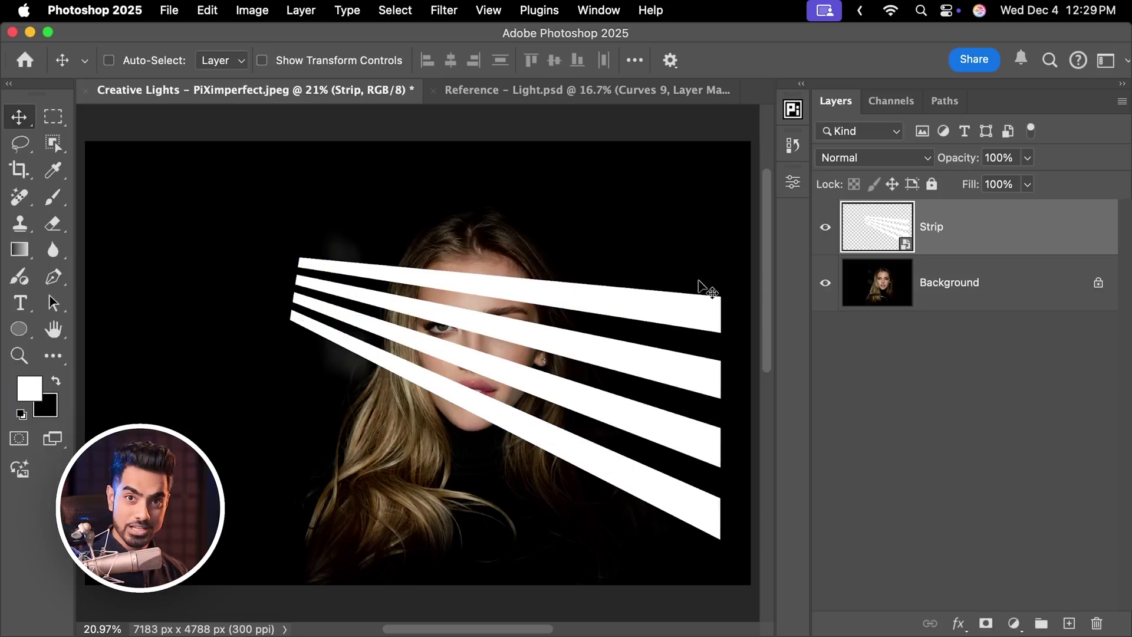
Load the Strip layer's shape as a selection, hide that layer, and add a Curves adjustment layer masked to the bars.
key("super")
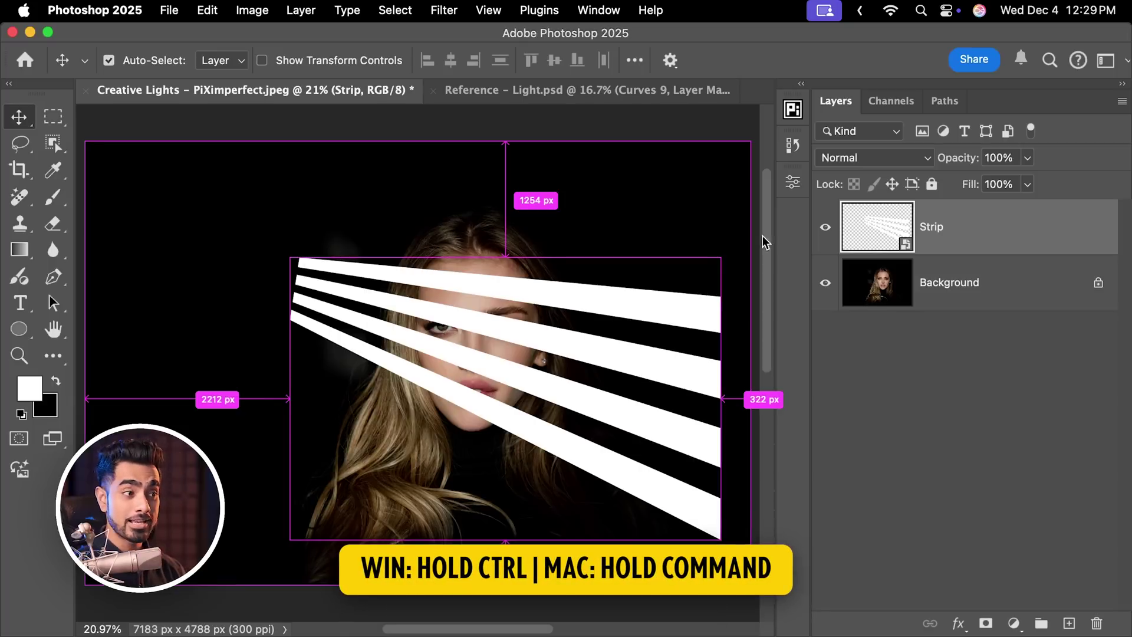
left_click(882, 229, "super")
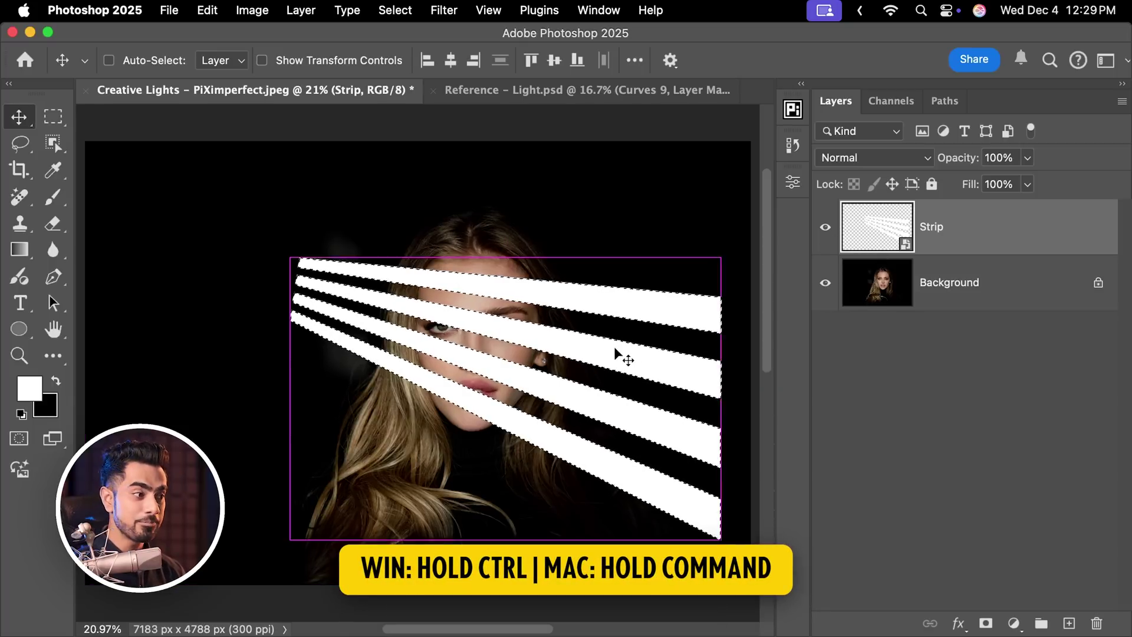
left_click(825, 227)
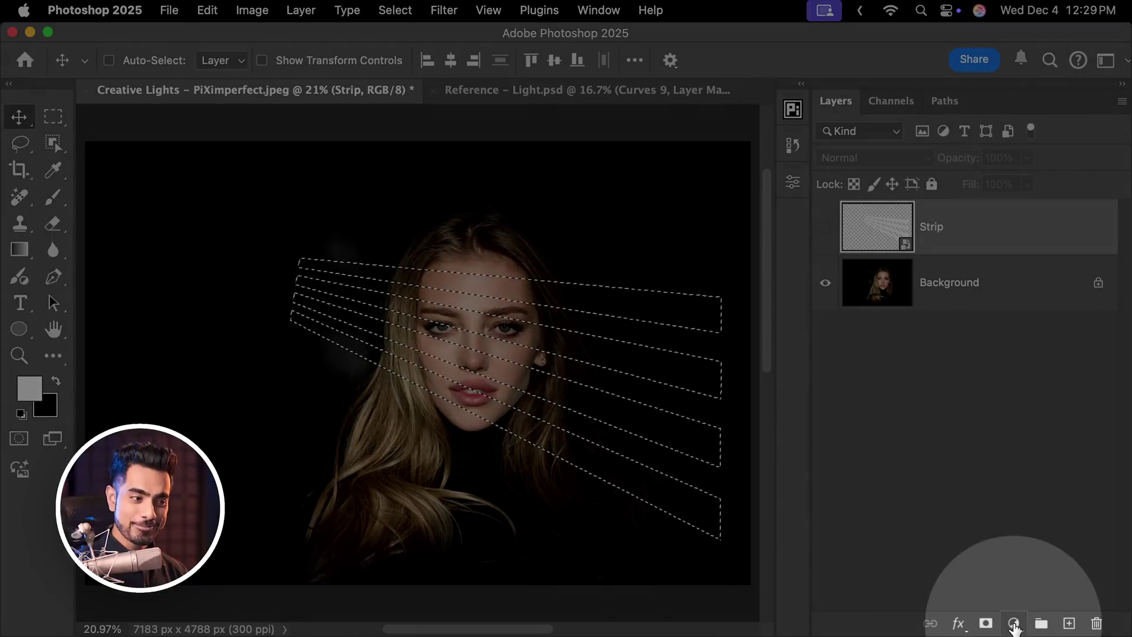
left_click(1014, 624)
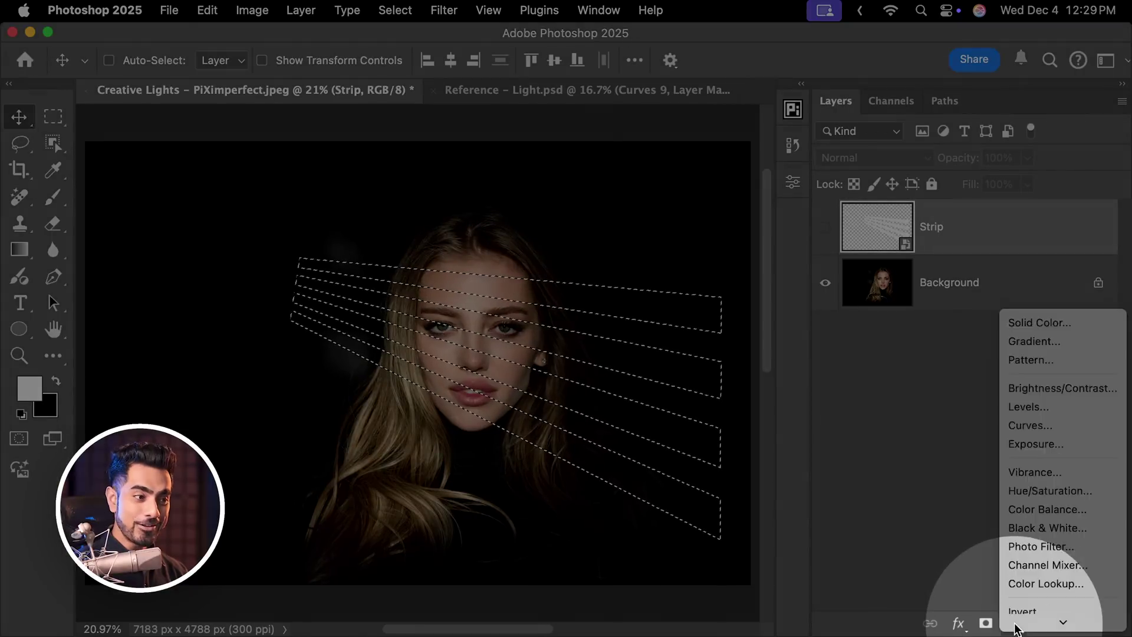
left_click(1037, 389)
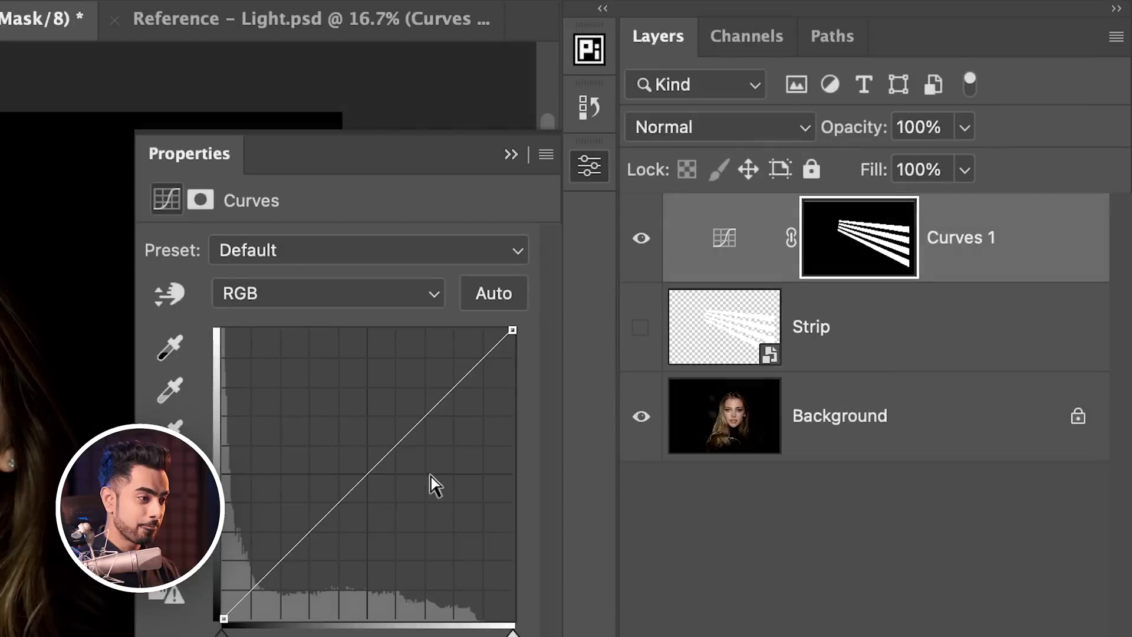
Raise the RGB curve's midtones to brighten the bars of light and rename the curves layer Streak.
left_click_drag(373, 470, 336, 415)
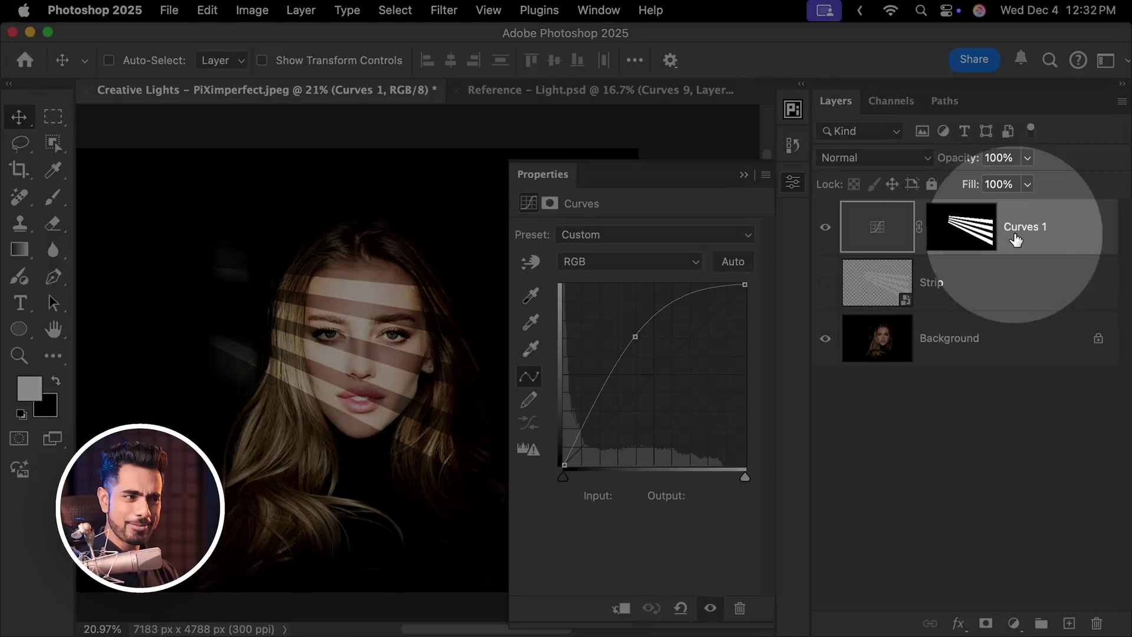
double_click(1026, 233)
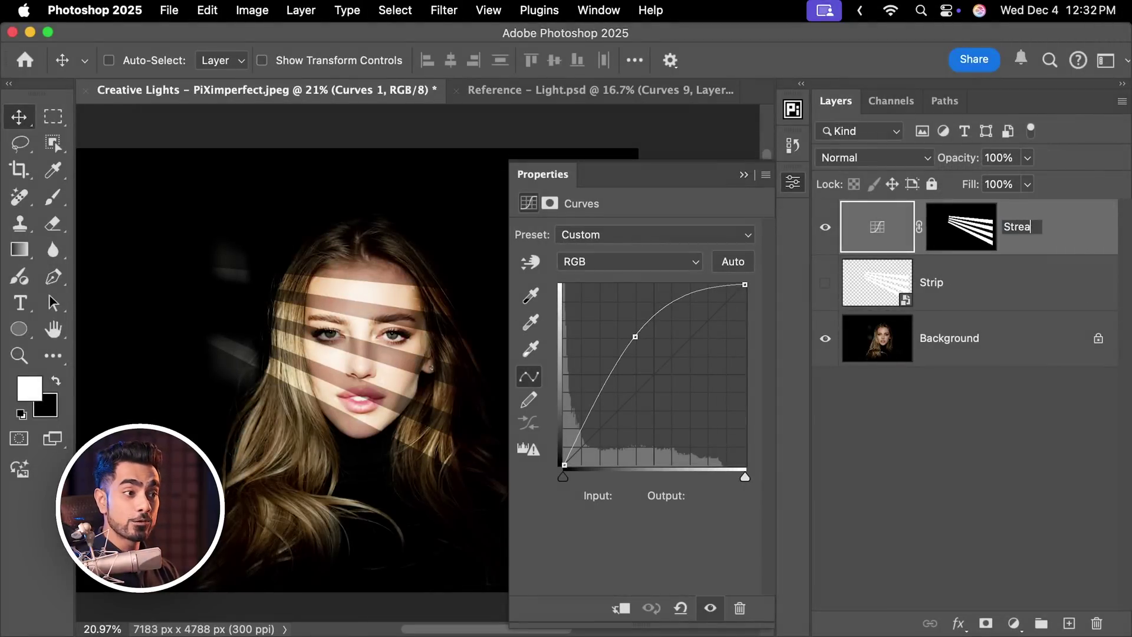
left_click_drag(334, 380, 397, 388)
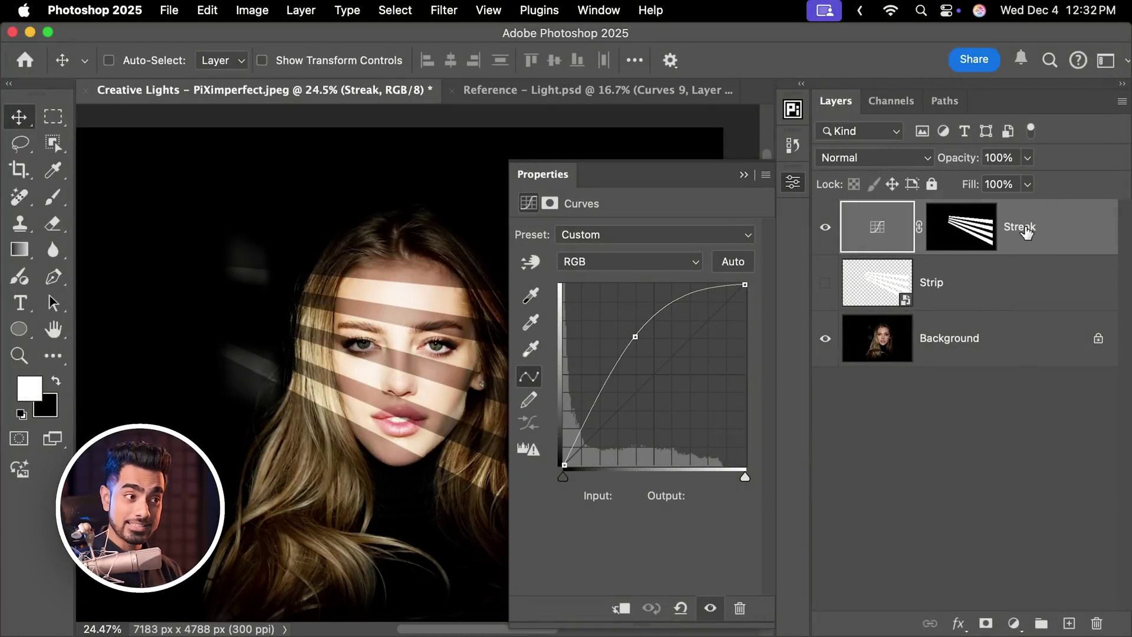
Put the Streak layer in a group and add a white layer mask to the group.
key("super")
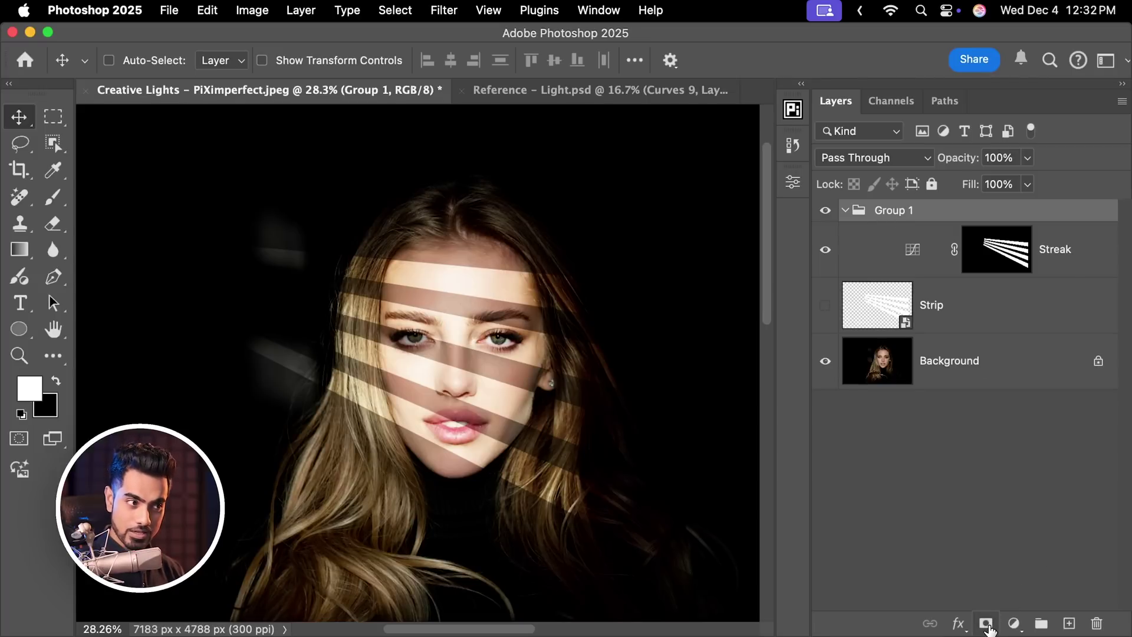
left_click(987, 624)
left_click(58, 201)
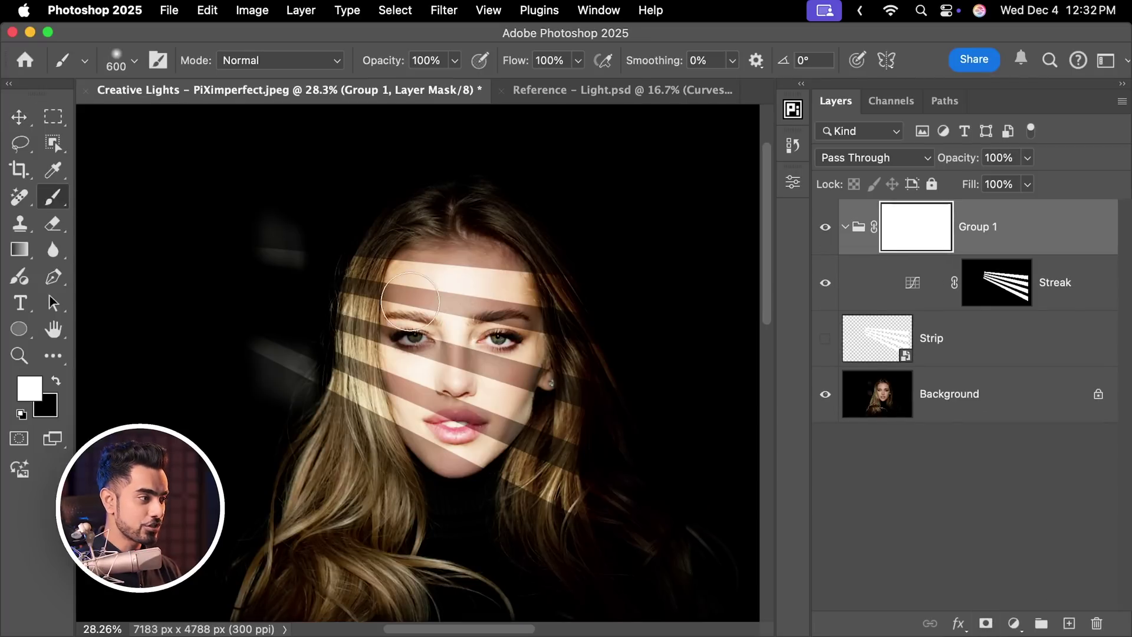
left_click_drag(473, 241, 419, 552)
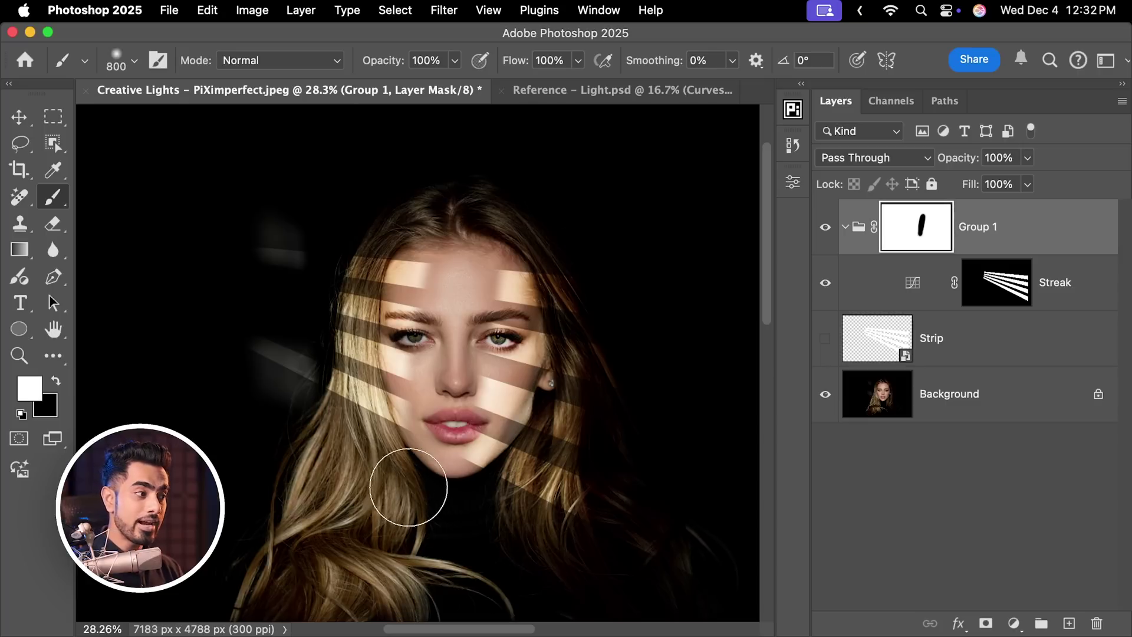
mouse_move(408, 487)
left_mouse_down()
mouse_move(462, 398)
mouse_move(426, 337)
left_mouse_up()
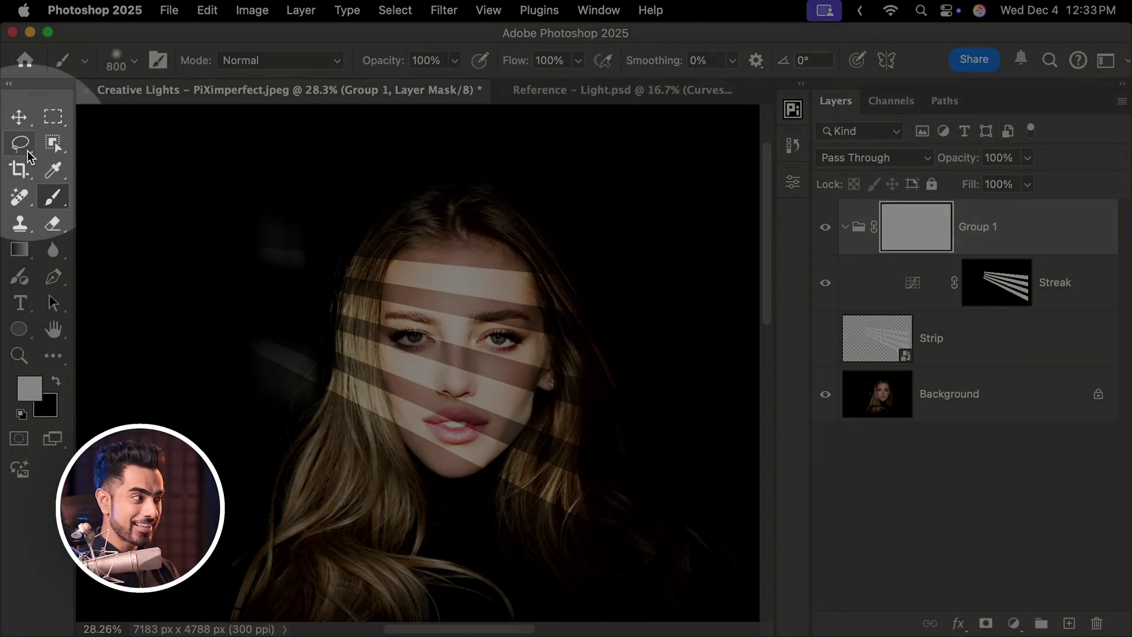
Lasso the hair and face edge on the image's left side and fill that area black on the group mask, clearing the selection.
left_click(23, 147)
scroll(443, 287, "up", 3)
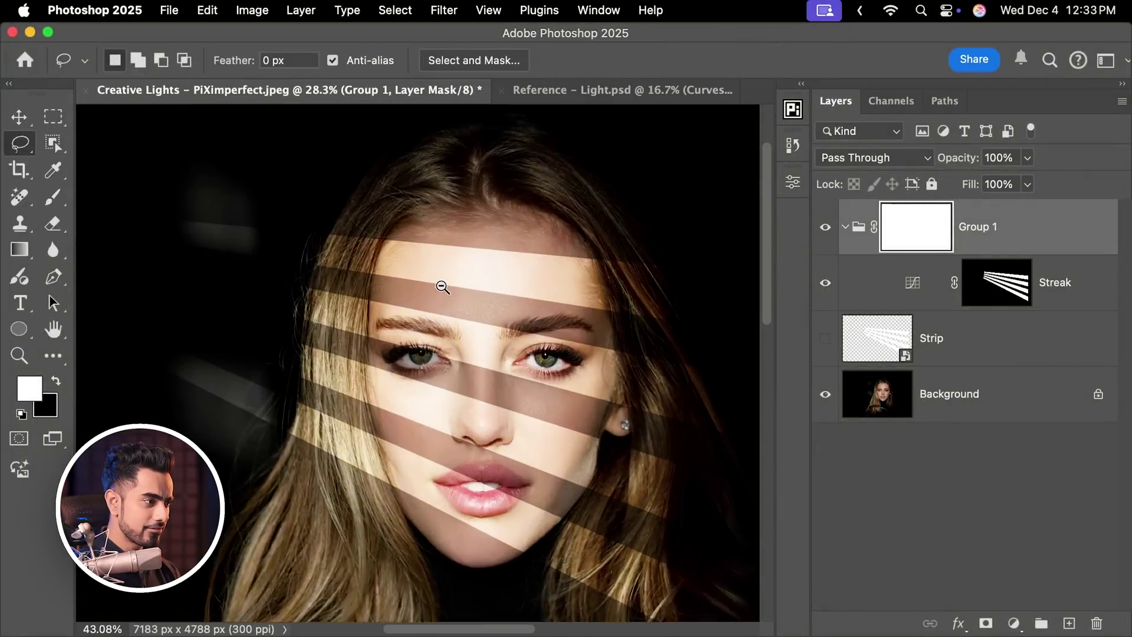
scroll(443, 287, "up", 1)
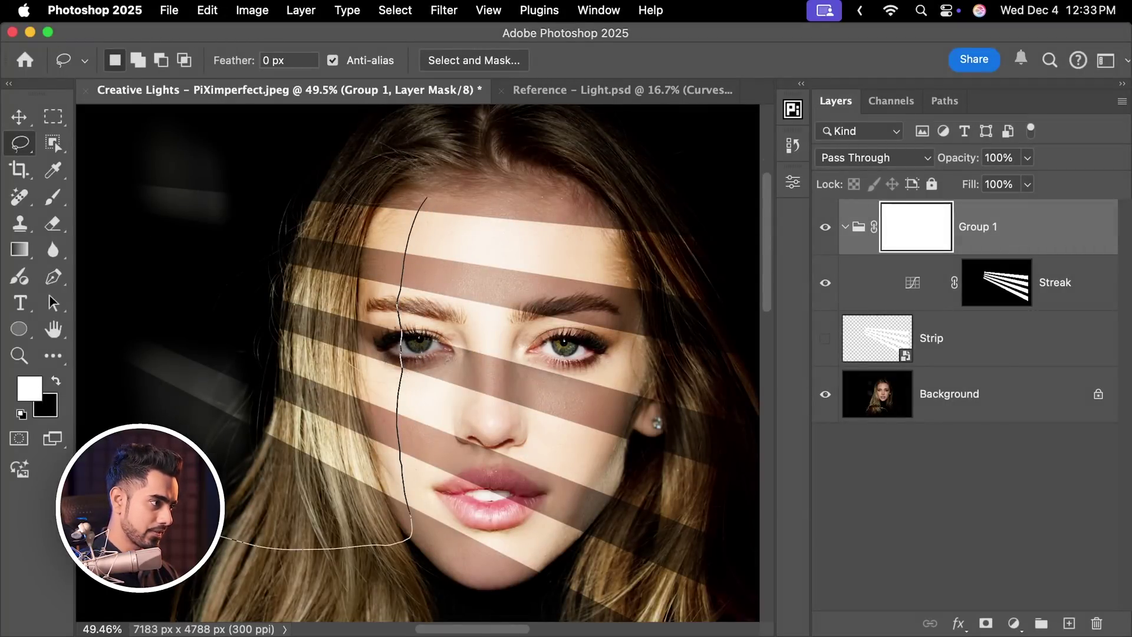
left_click_drag(221, 541, 426, 198)
scroll(314, 326, "down", 1)
key("x")
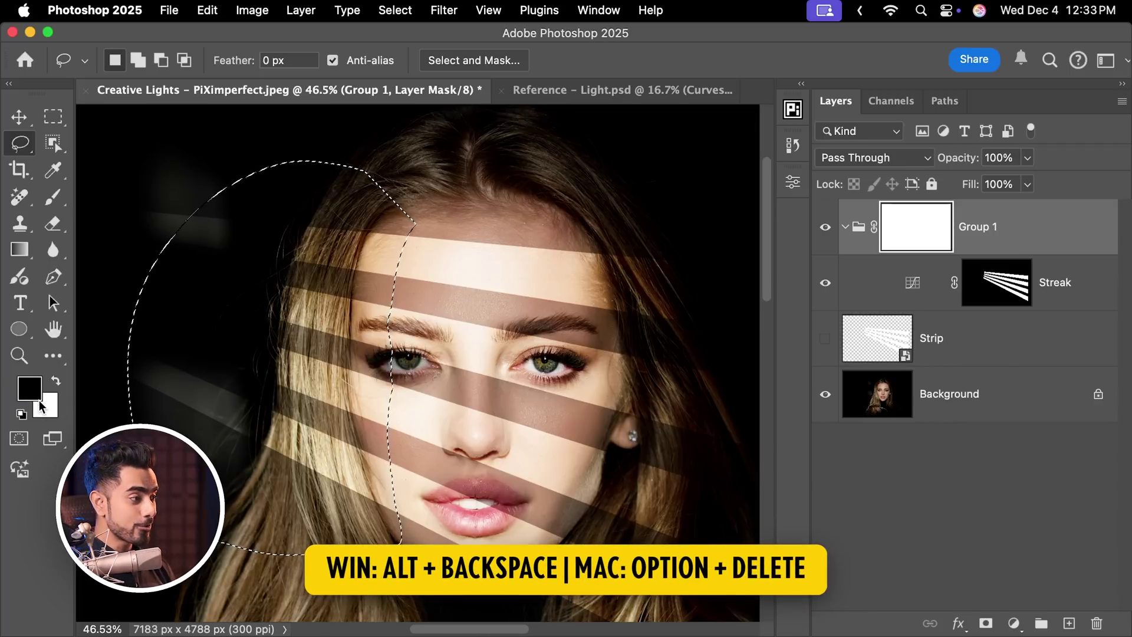
key("alt+BackSpace")
key("super+d")
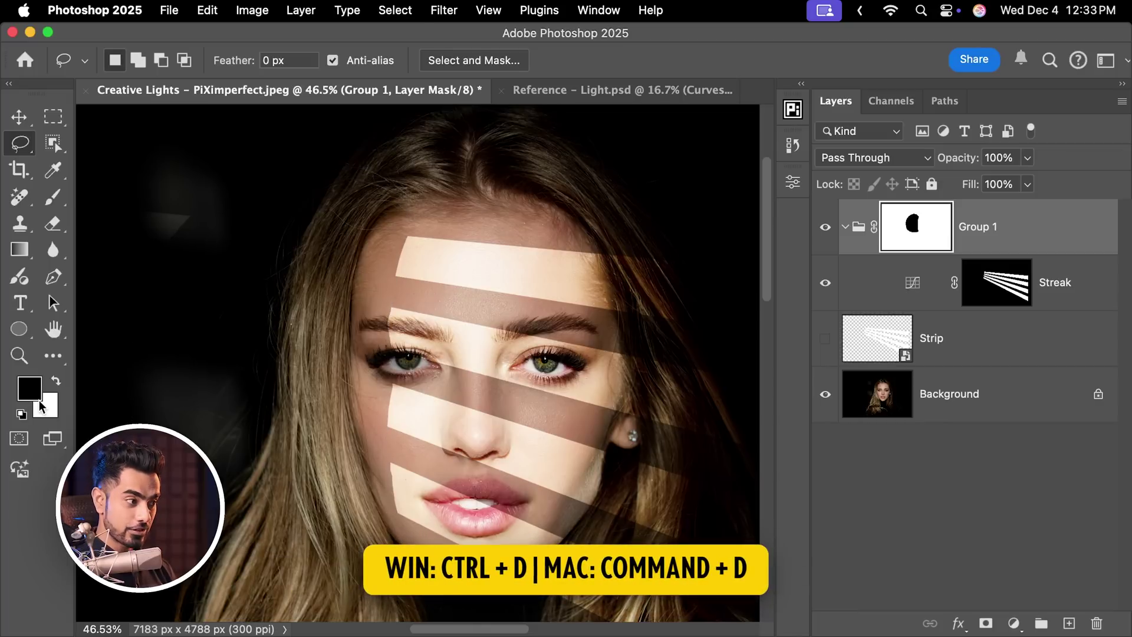
left_click_drag(437, 394, 434, 356)
left_click_drag(381, 292, 351, 331)
left_click_drag(307, 390, 319, 388)
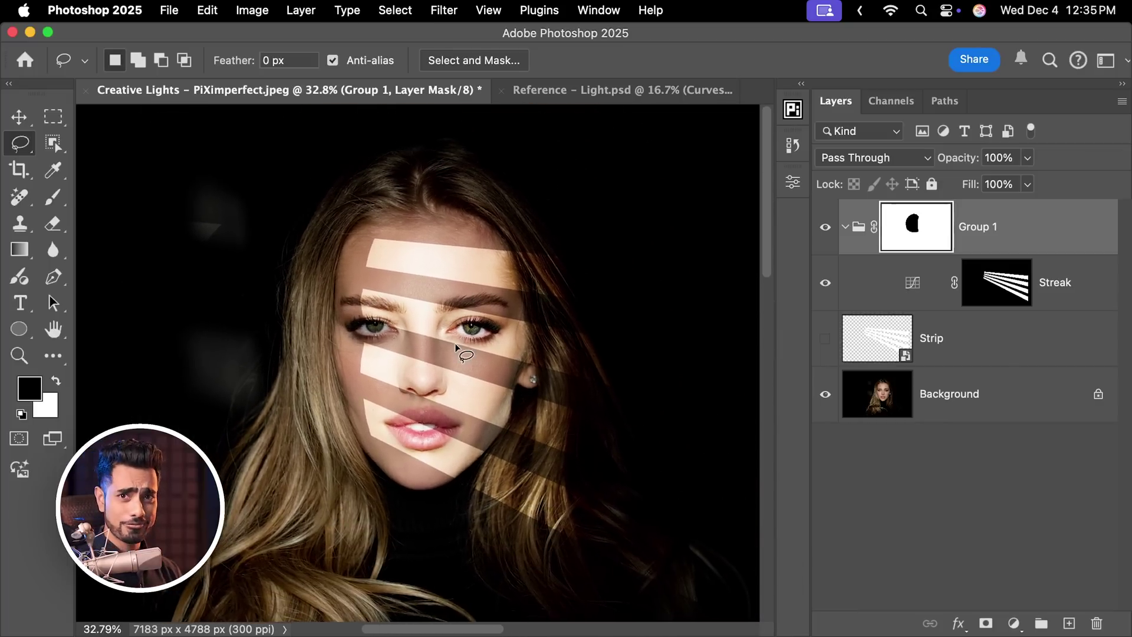
Feather the Streak layer's mask by 12 px to soften the edges of the light bars.
left_click(990, 284)
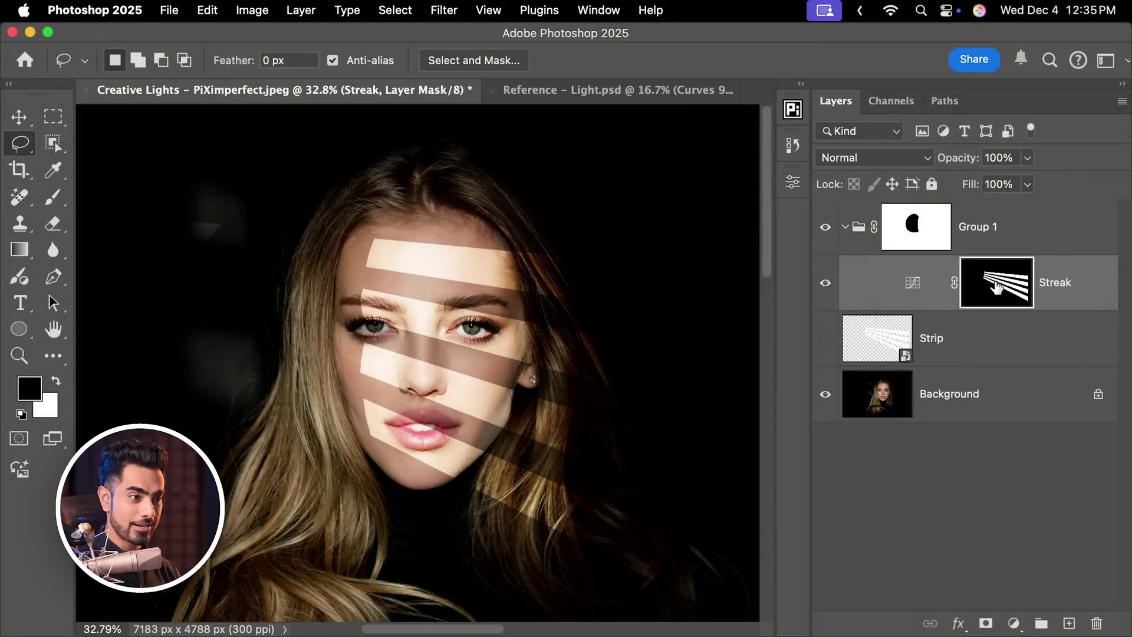
double_click(998, 286)
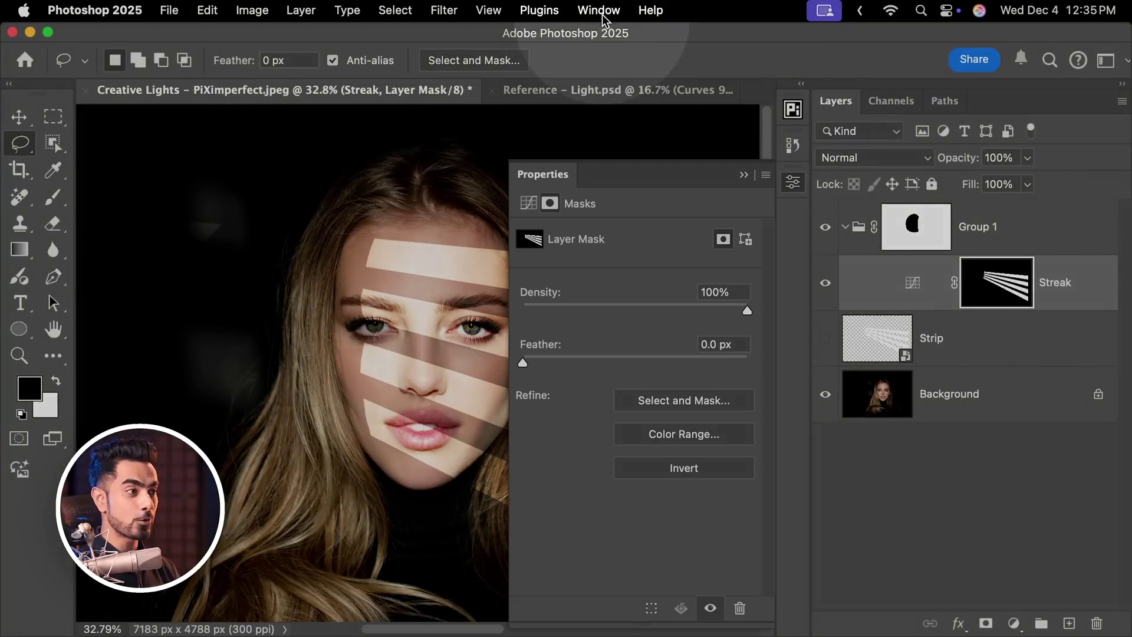
left_click(601, 11)
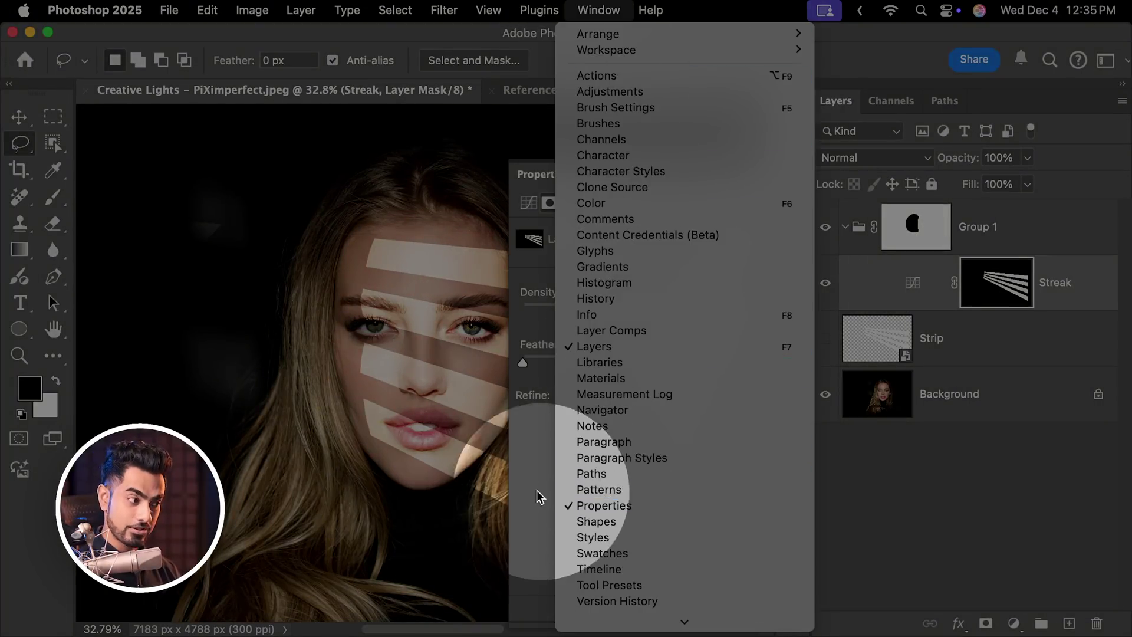
left_click(539, 467)
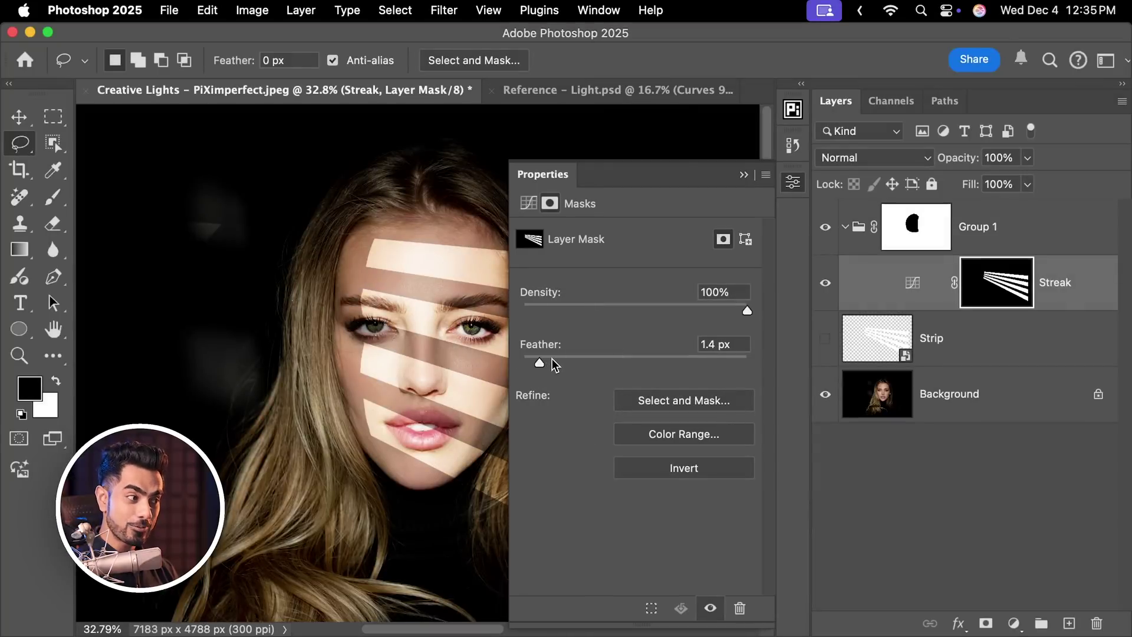
mouse_move(553, 359)
left_mouse_down()
mouse_move(626, 360)
mouse_move(614, 361)
left_mouse_up()
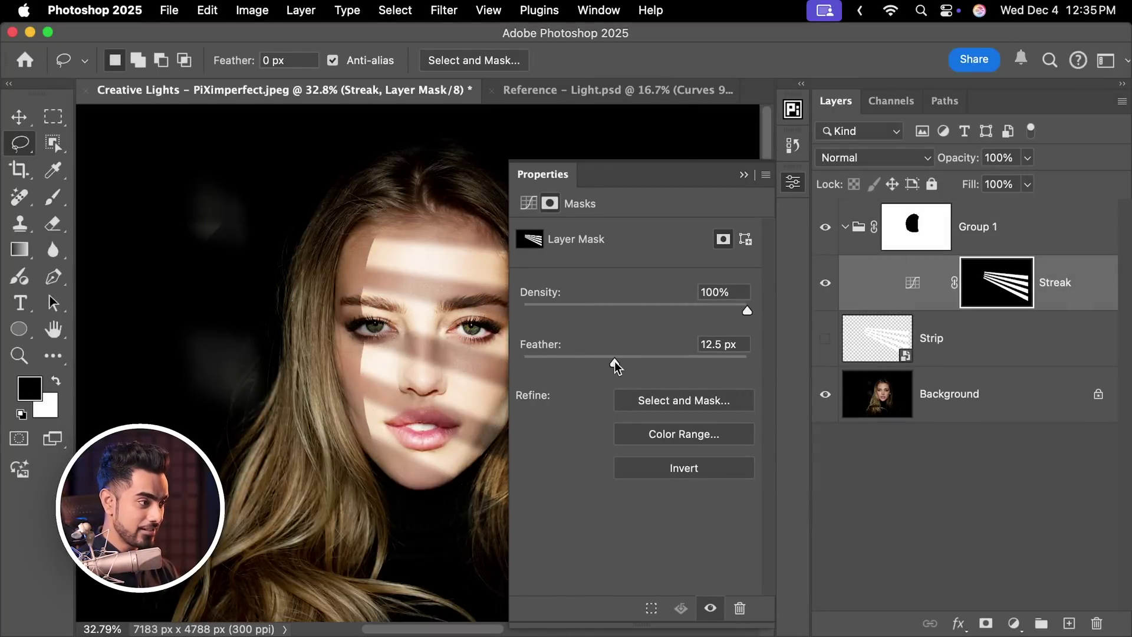
double_click(738, 344)
type("12")
key("Return")
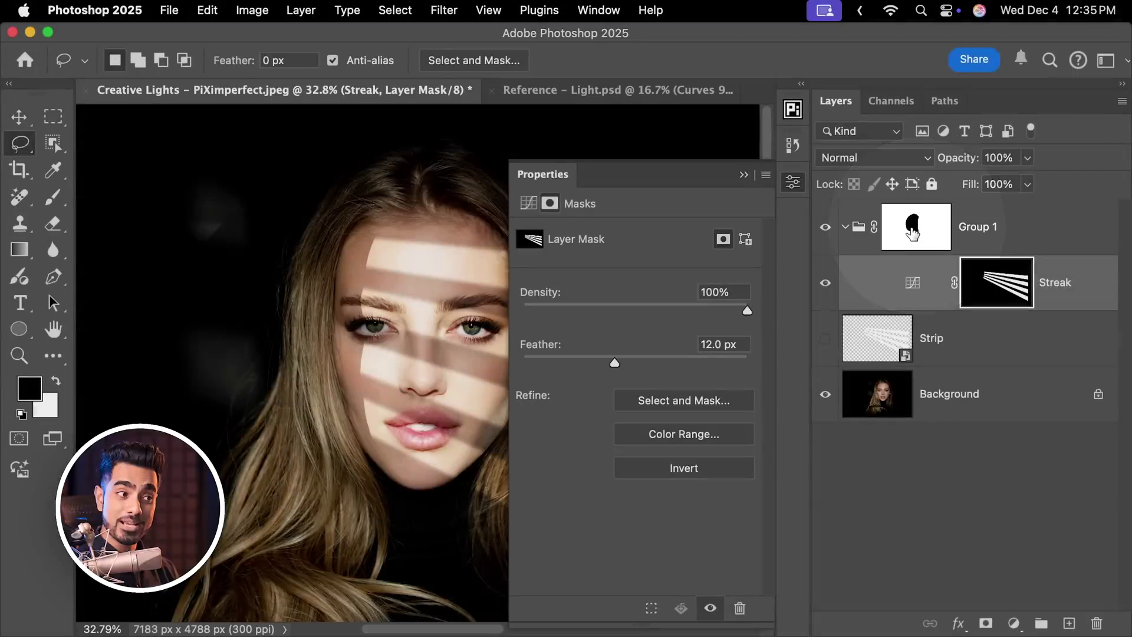
Set the feather of the Group 1 layer mask to 12 px.
left_click(914, 236)
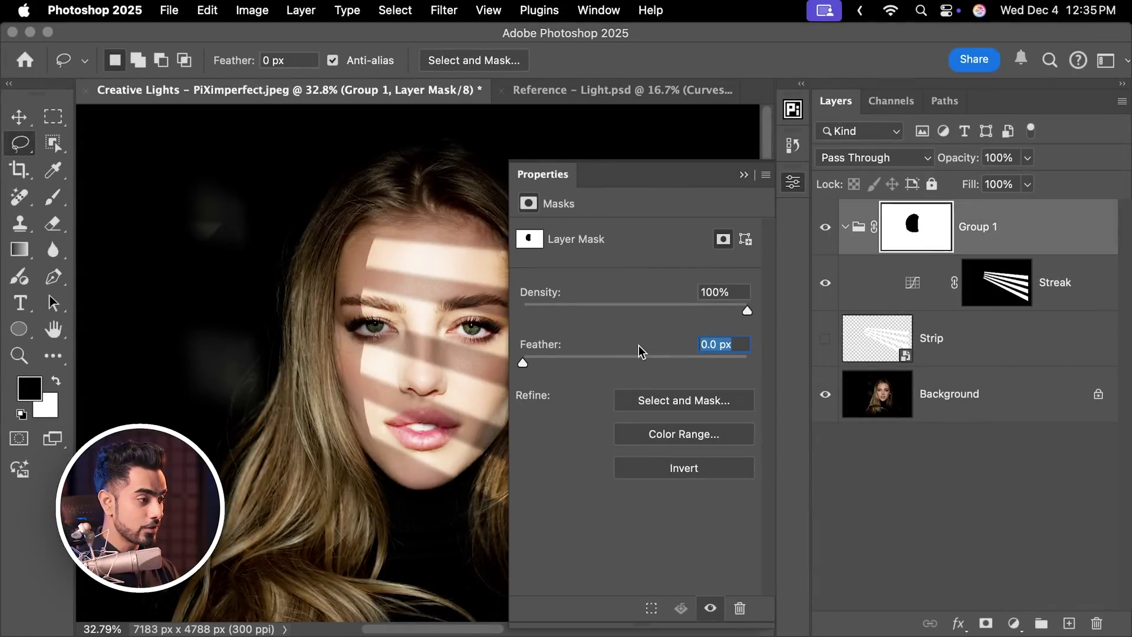
type("12")
key("Return")
left_click_drag(440, 373, 359, 372)
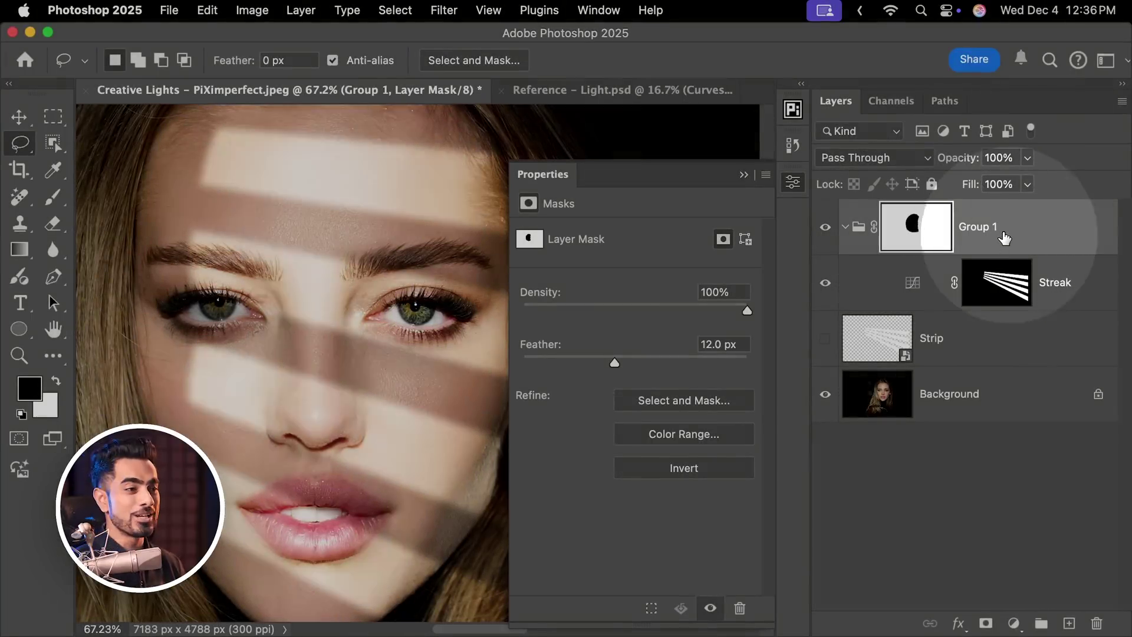
Nest Group 1 in a new group and add a white layer mask to the outer group.
key("super+g")
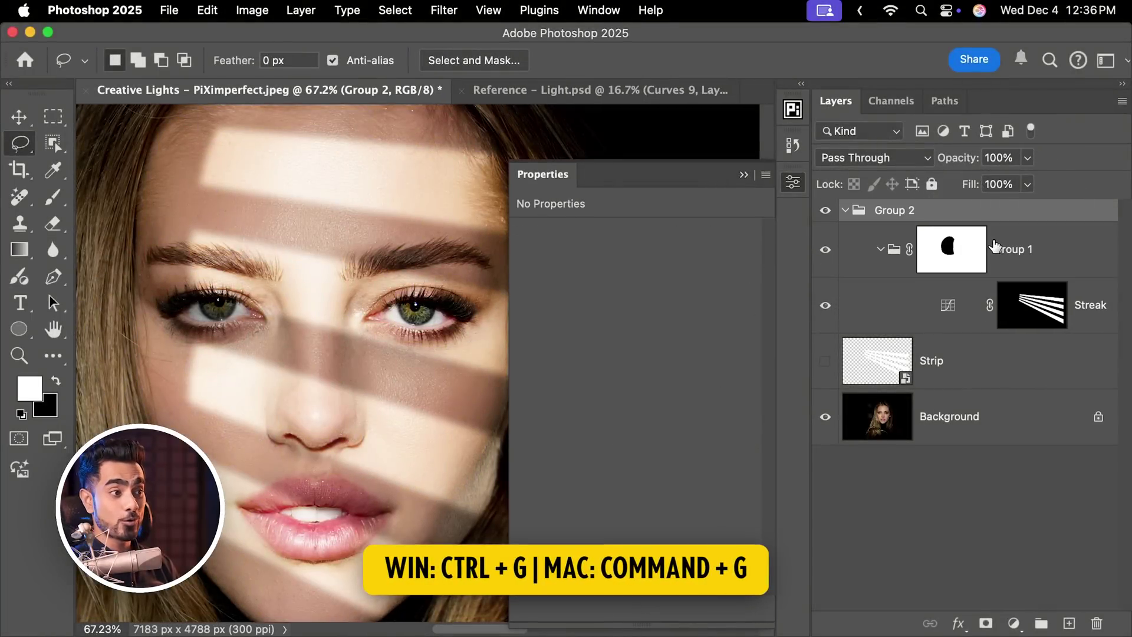
left_click(845, 211)
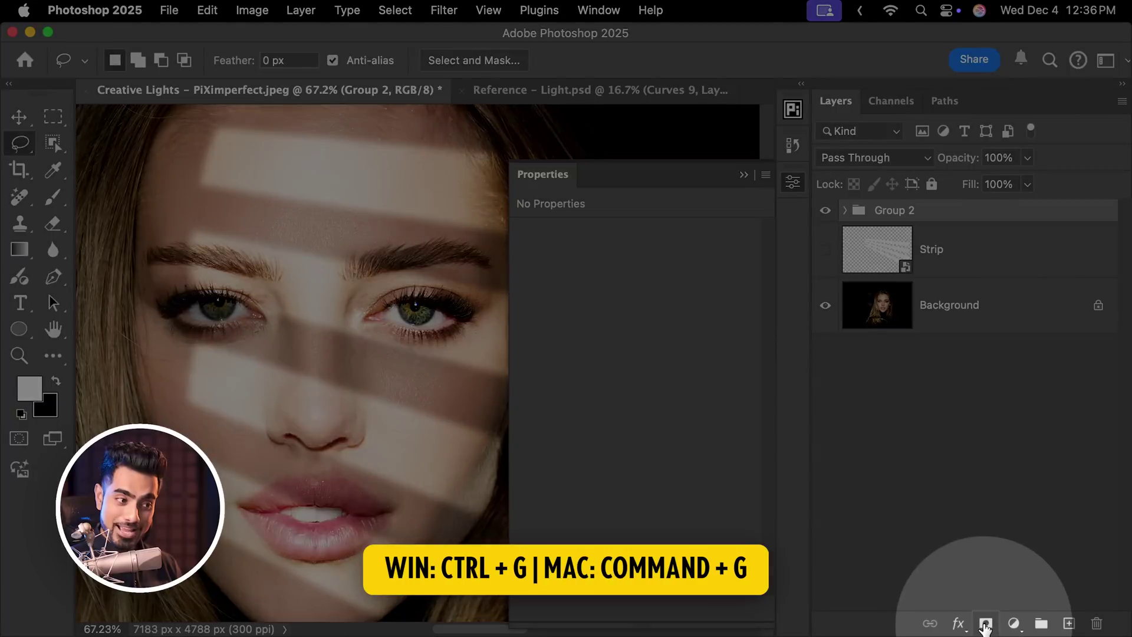
left_click(986, 623)
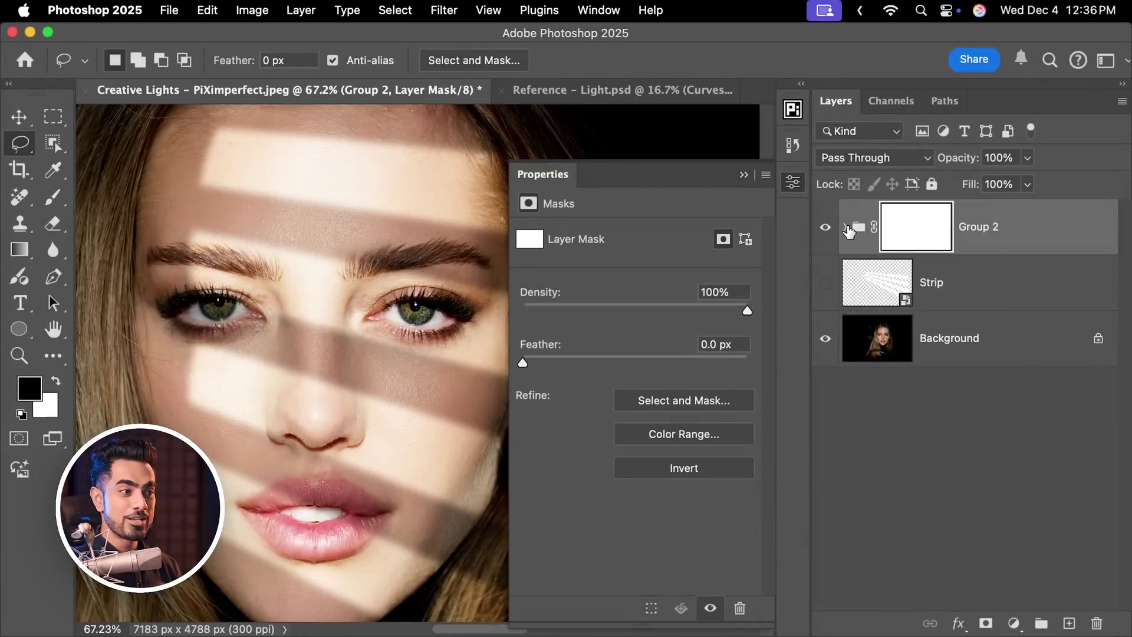
left_click(847, 228)
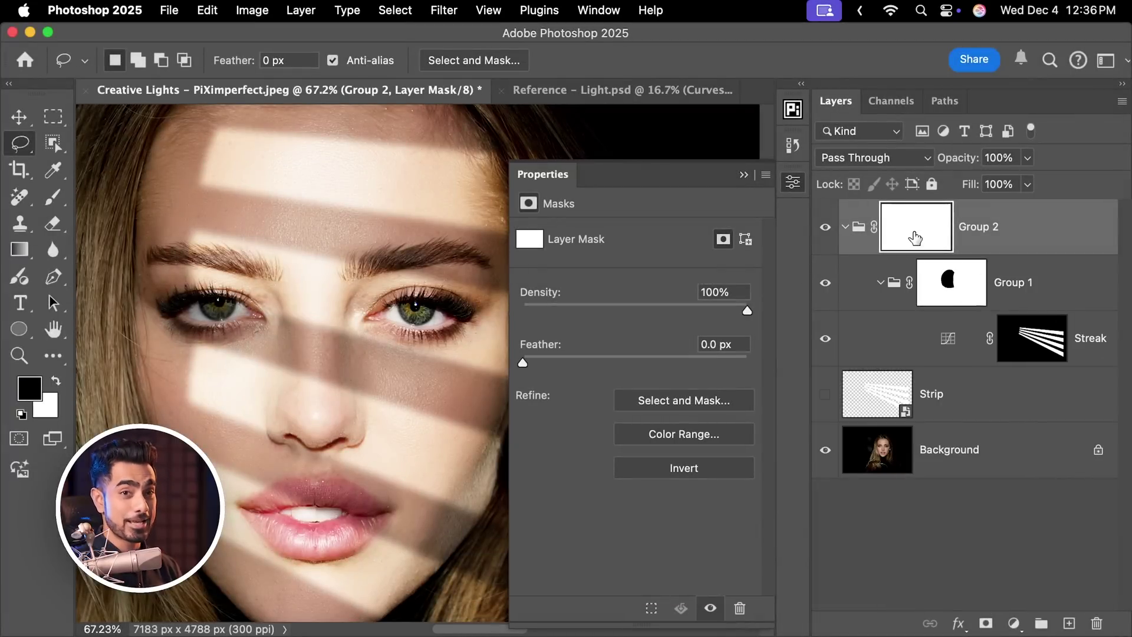
Lasso the nose's shadow side and the adjoining cheek, fill that area black on the Group 2 mask, and clear the selection.
left_click_drag(330, 401, 361, 364)
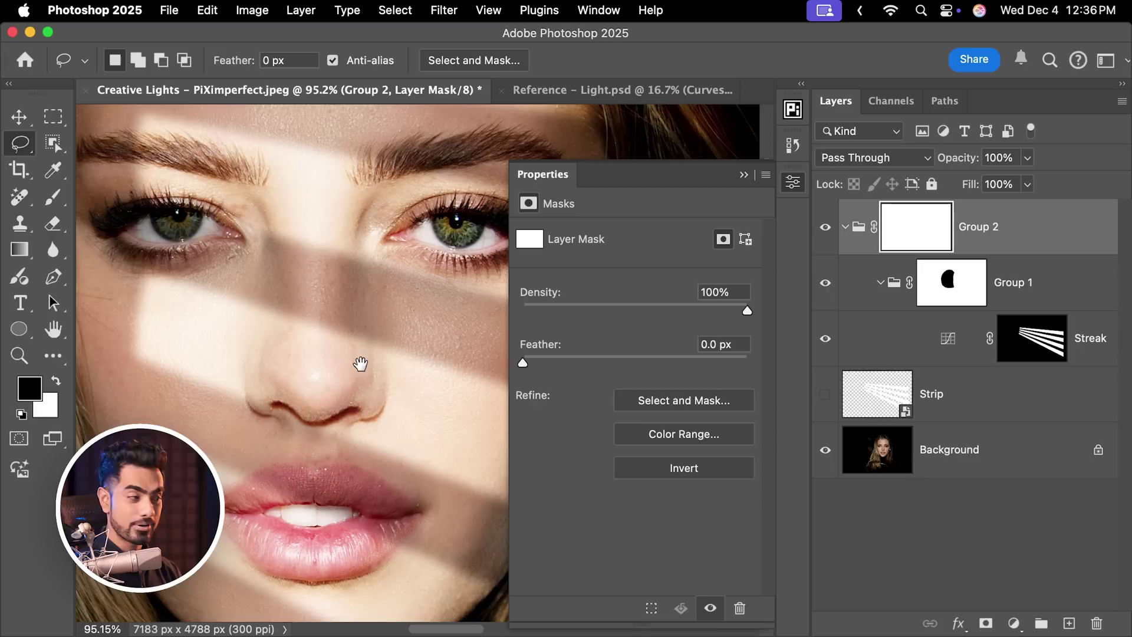
mouse_move(337, 319)
left_mouse_down()
mouse_move(340, 356)
mouse_move(320, 397)
mouse_move(294, 395)
mouse_move(281, 429)
left_mouse_up()
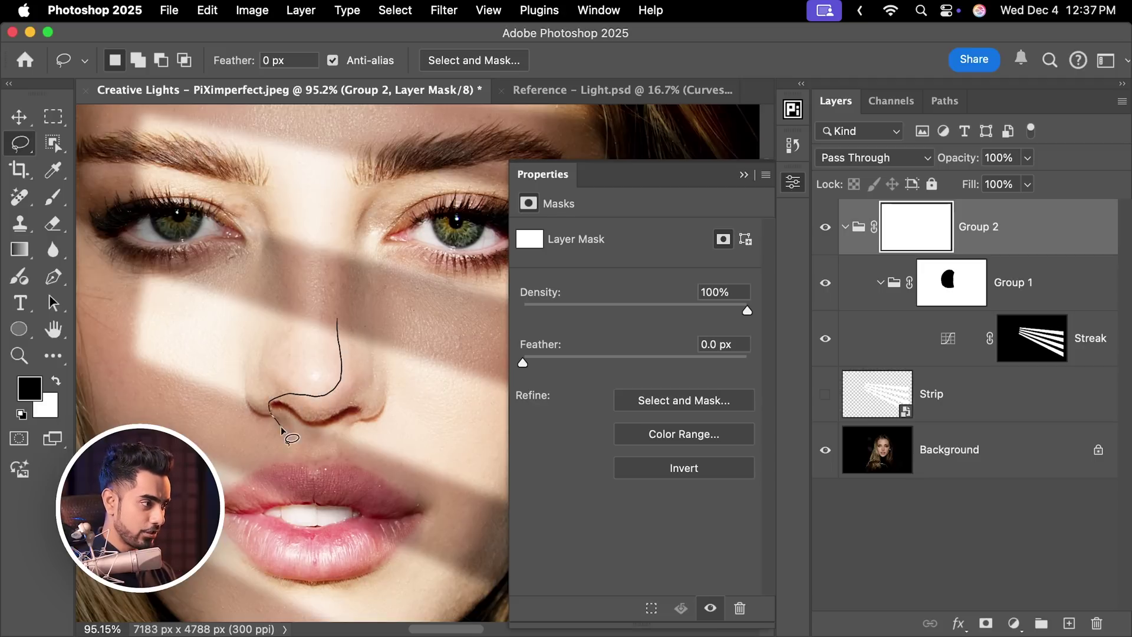
left_click_drag(448, 419, 342, 311)
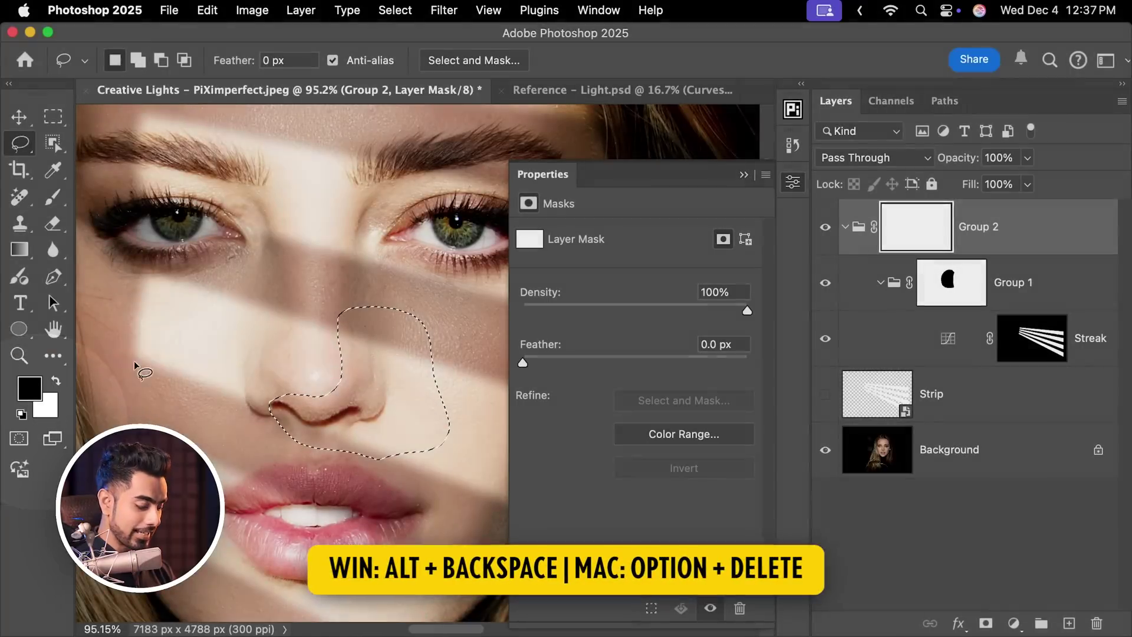
key("alt+BackSpace")
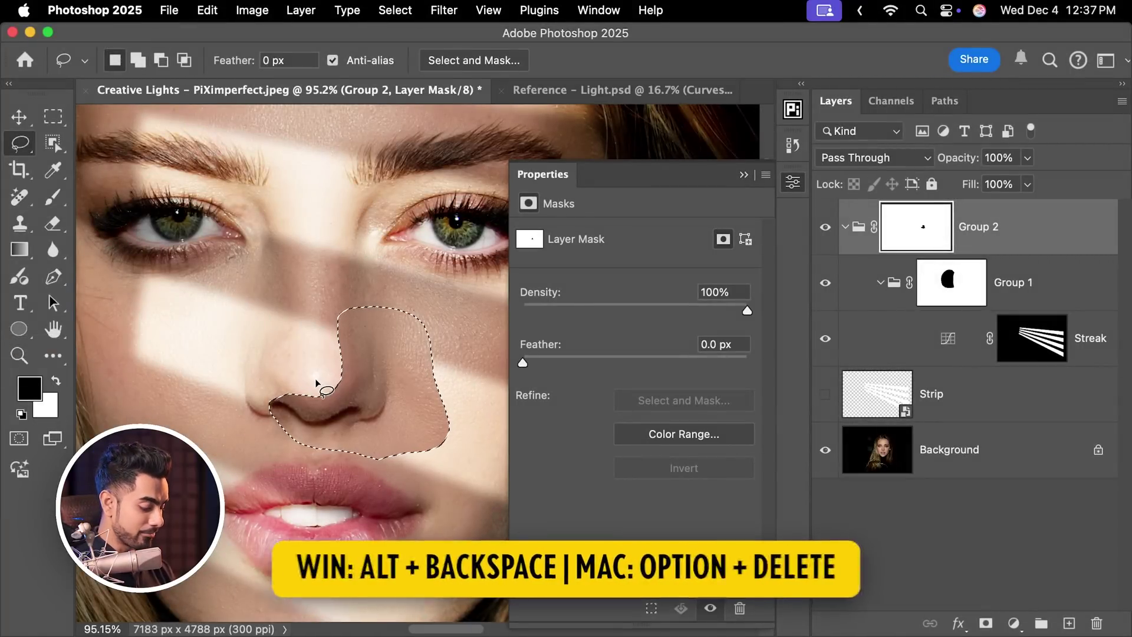
key("super+d")
left_click_drag(383, 302, 306, 323)
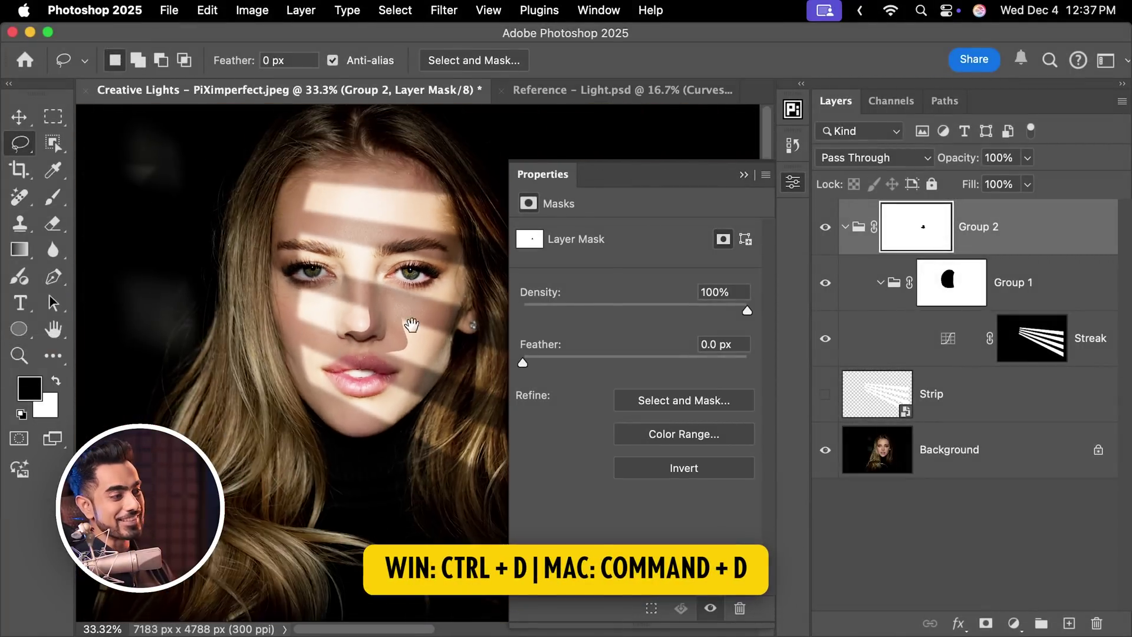
Lasso the hollow between the nose bridge and the eye on the image's right, fill it black on the Group 2 mask, and deselect.
left_click_drag(380, 302, 416, 304)
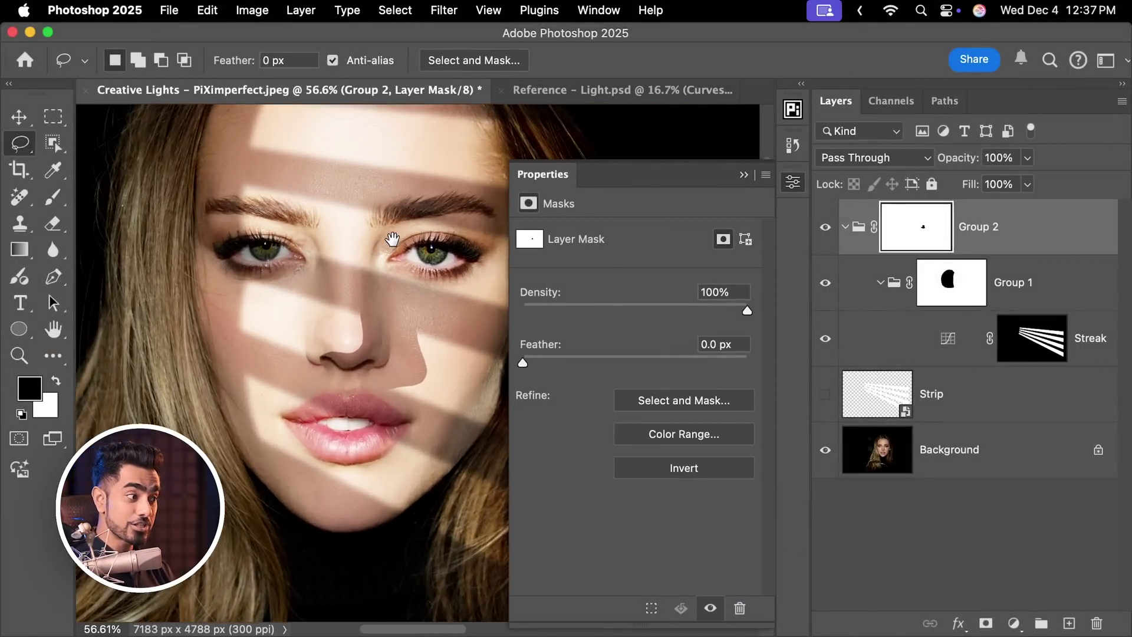
mouse_move(392, 238)
left_mouse_down()
mouse_move(352, 283)
mouse_move(406, 260)
mouse_move(407, 221)
left_mouse_up()
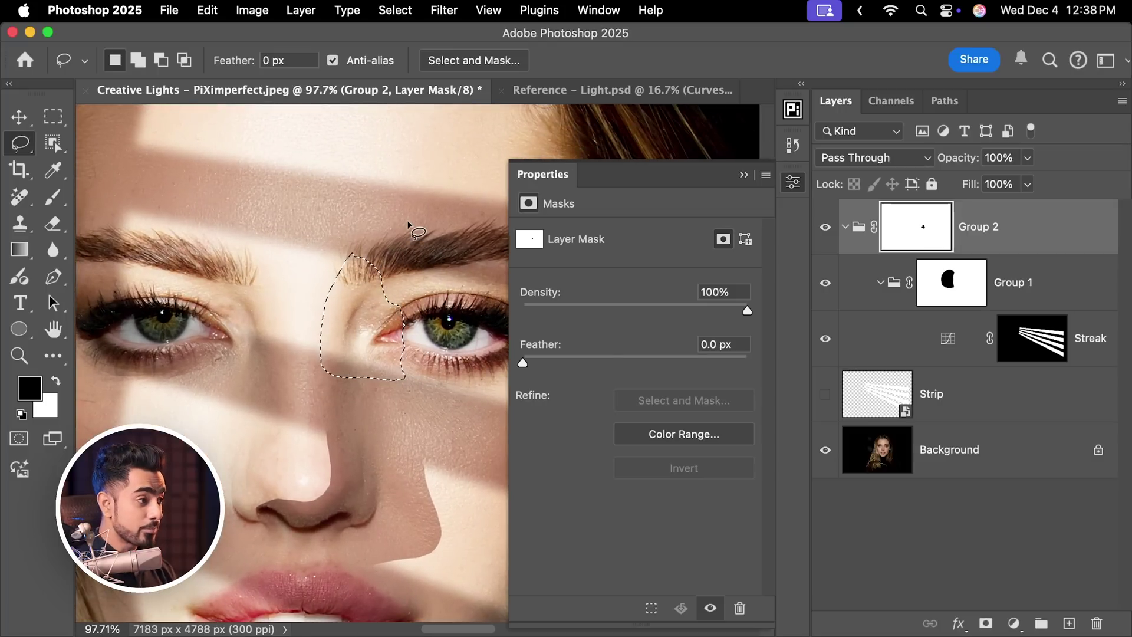
key("alt+BackSpace")
key("super+d")
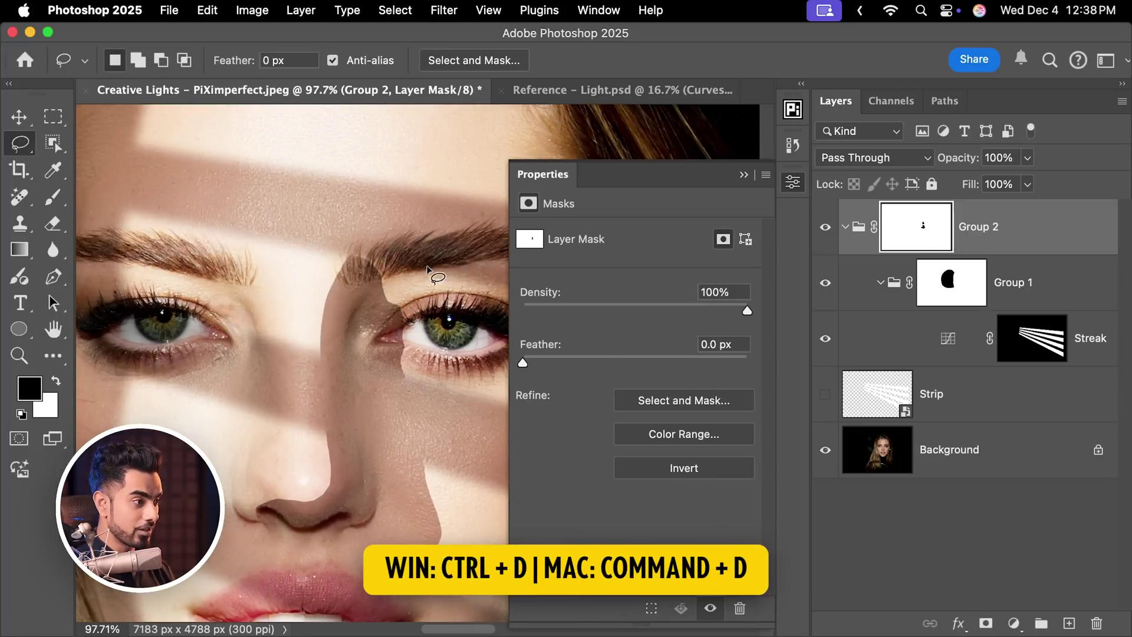
left_click_drag(405, 277, 405, 277)
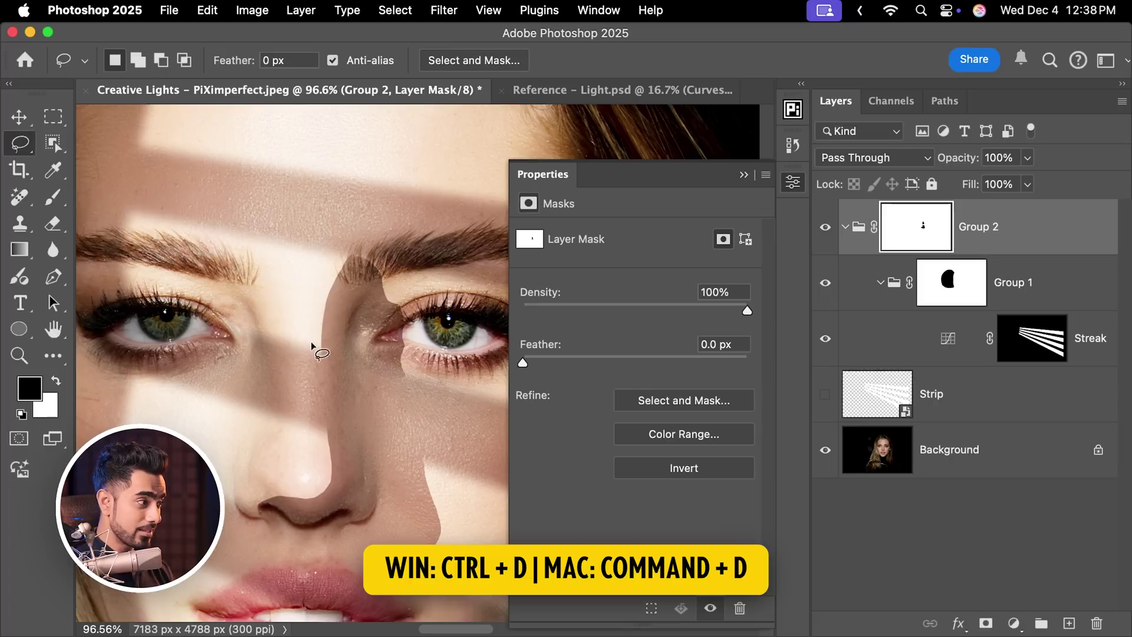
Lasso the underside of the lower lip and the skin just below it, and fill that area black on the Group 2 mask.
left_click(70, 195)
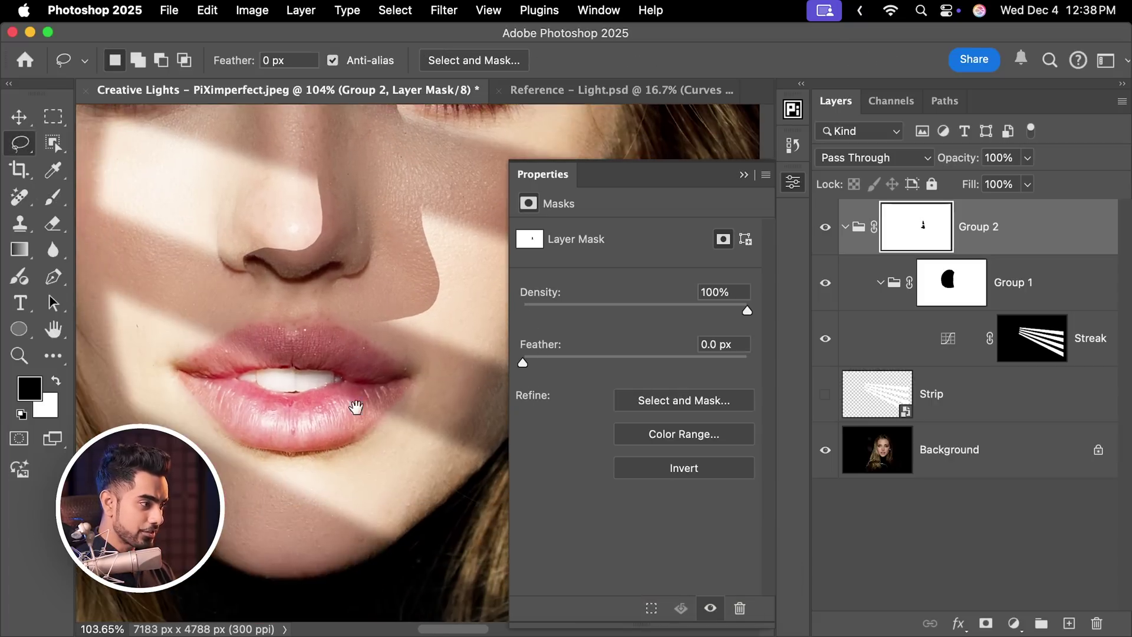
scroll(354, 406, "up", 3)
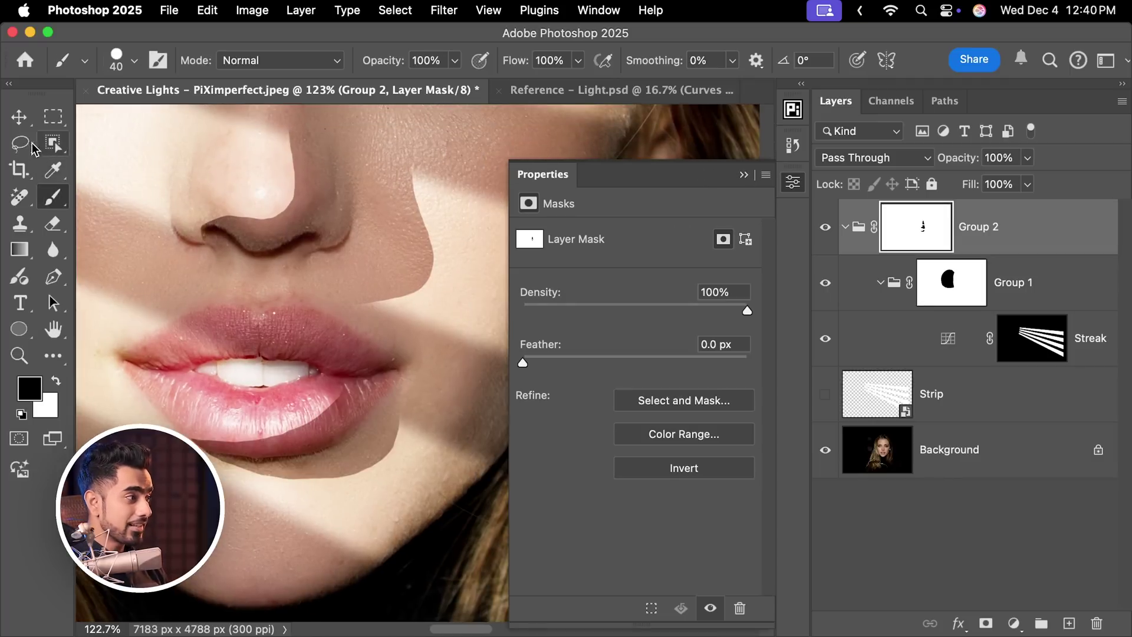
left_click(20, 145)
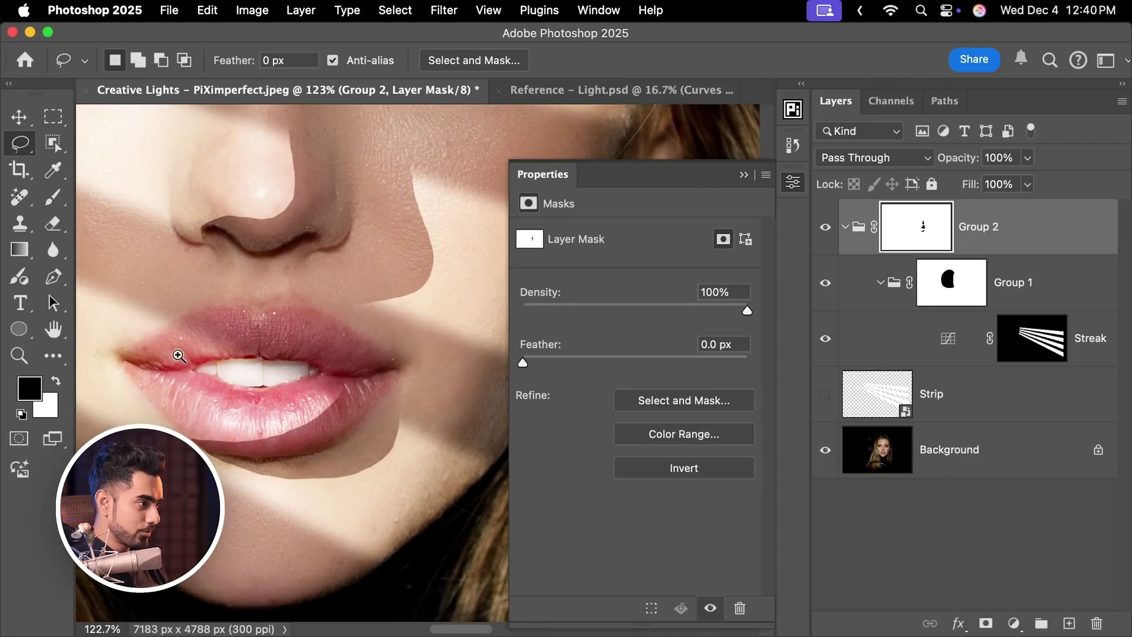
left_click_drag(178, 356, 204, 352)
mouse_move(204, 353)
left_mouse_down()
mouse_move(252, 392)
mouse_move(321, 402)
mouse_move(358, 355)
mouse_move(262, 342)
mouse_move(204, 380)
left_mouse_up()
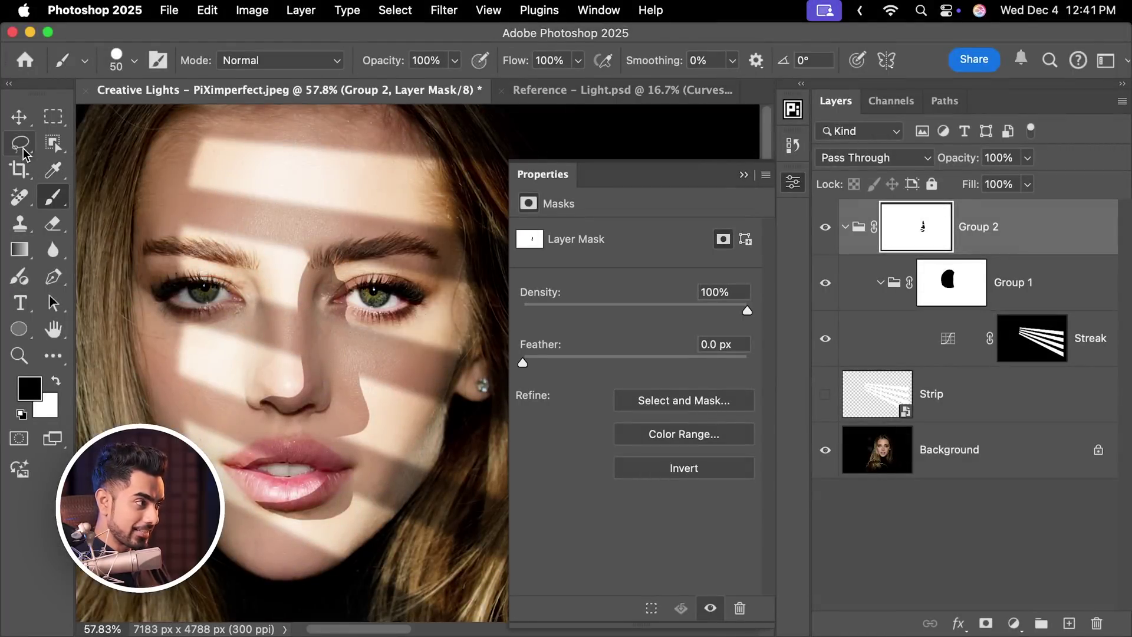
Lasso four areas along the temple, cheek and jaw on the image's right side, fill them black on the Group 2 mask, and deselect.
left_click(21, 144)
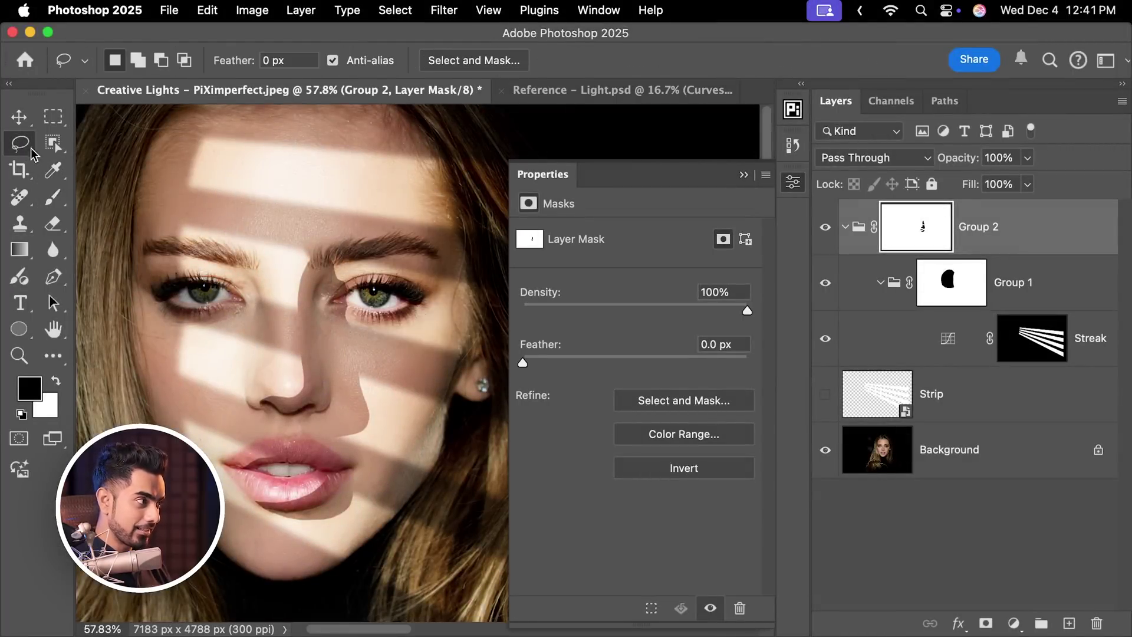
left_click_drag(356, 195, 368, 254)
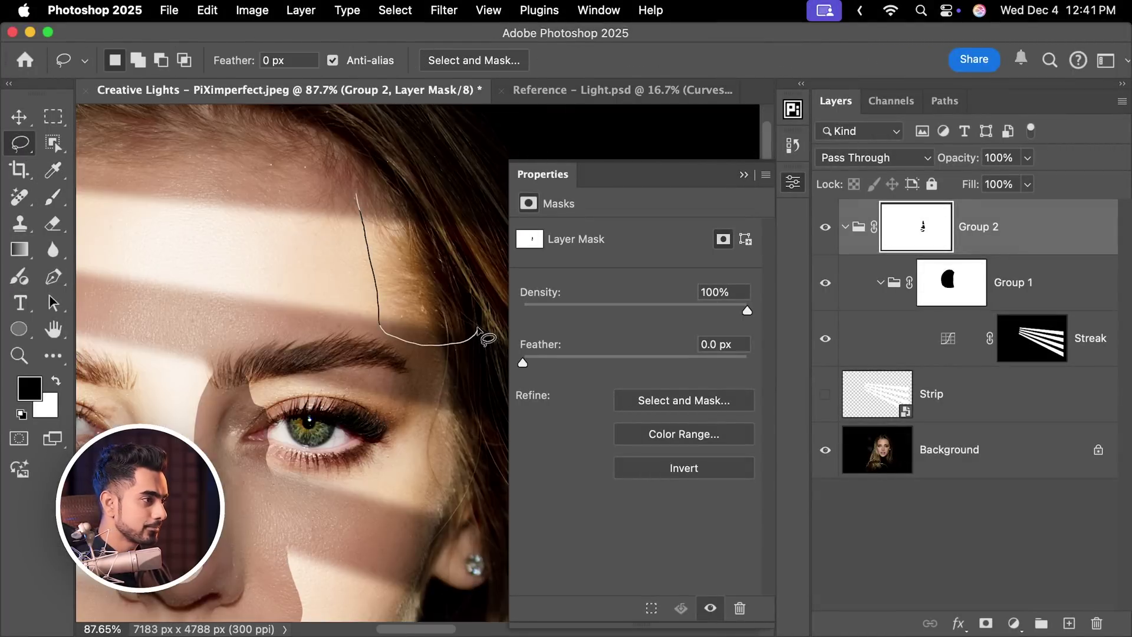
left_click_drag(478, 329, 366, 193)
key("space")
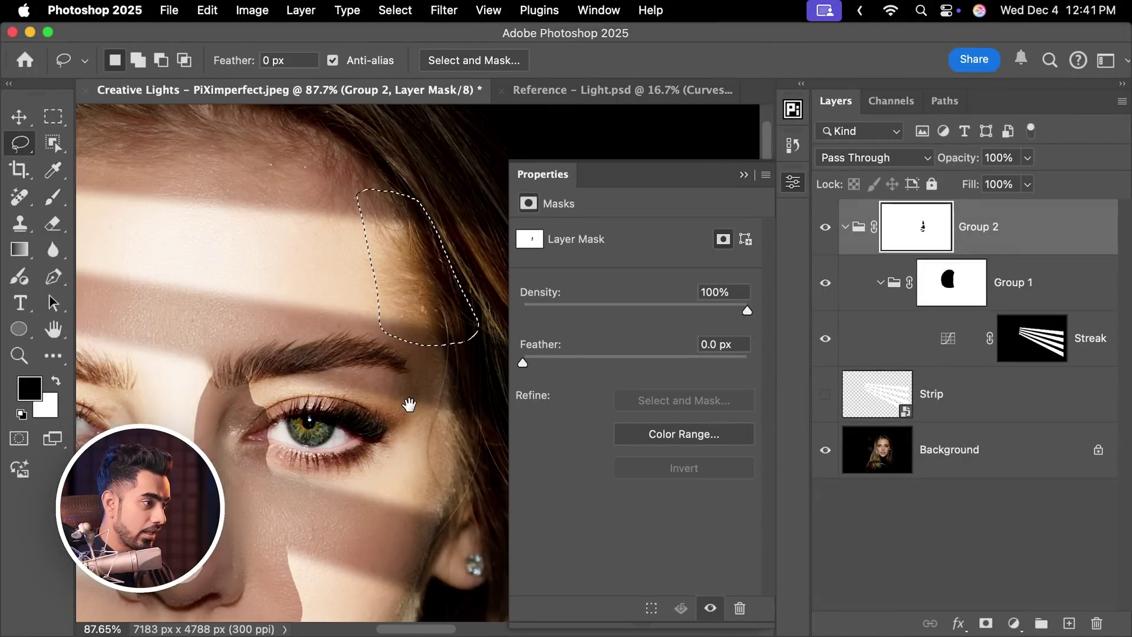
mouse_move(409, 405)
left_mouse_down()
mouse_move(378, 354)
mouse_move(384, 362)
left_mouse_up()
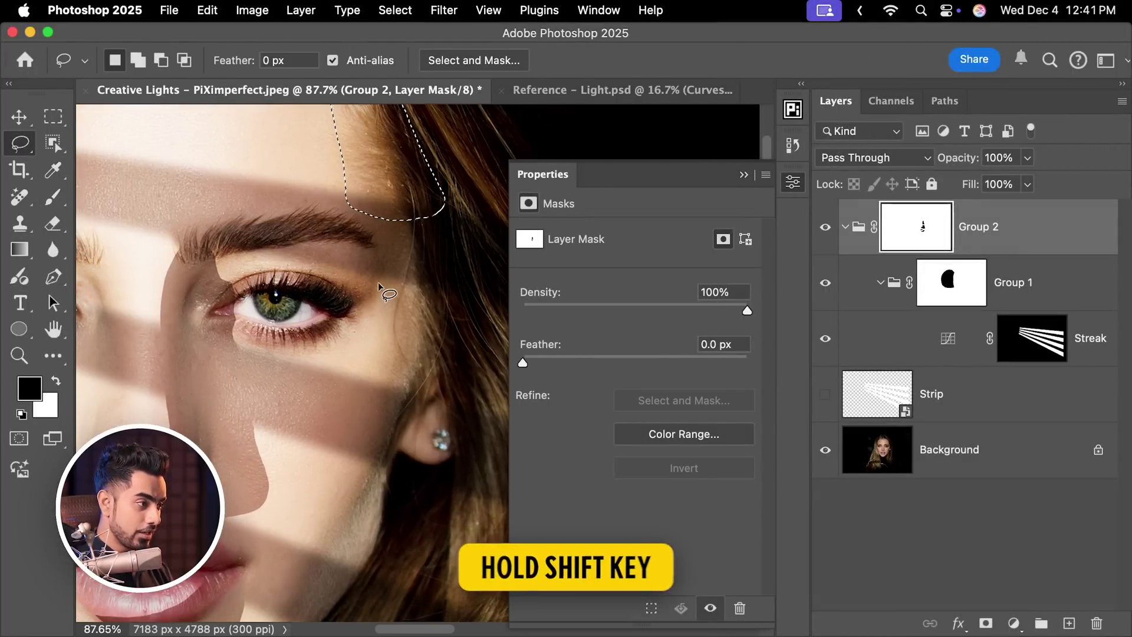
left_click_drag(364, 252, 354, 335)
left_click_drag(419, 252, 403, 248)
left_click_drag(386, 335, 353, 388)
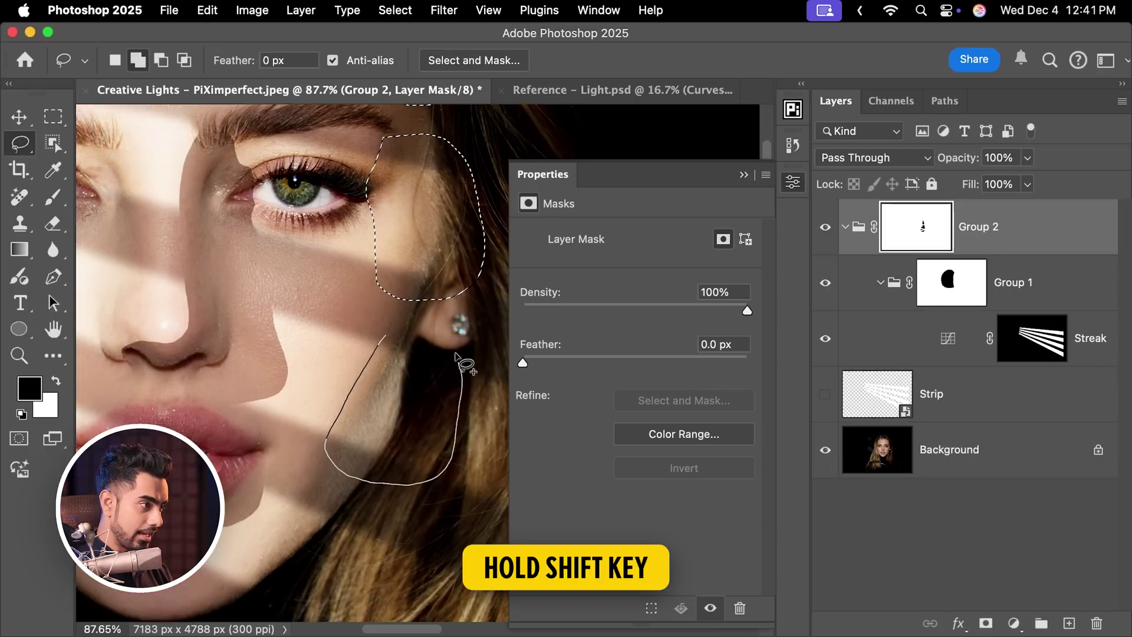
left_click_drag(456, 354, 418, 334)
mouse_move(361, 348)
left_mouse_down()
mouse_move(321, 412)
mouse_move(395, 357)
mouse_move(324, 324)
left_mouse_up()
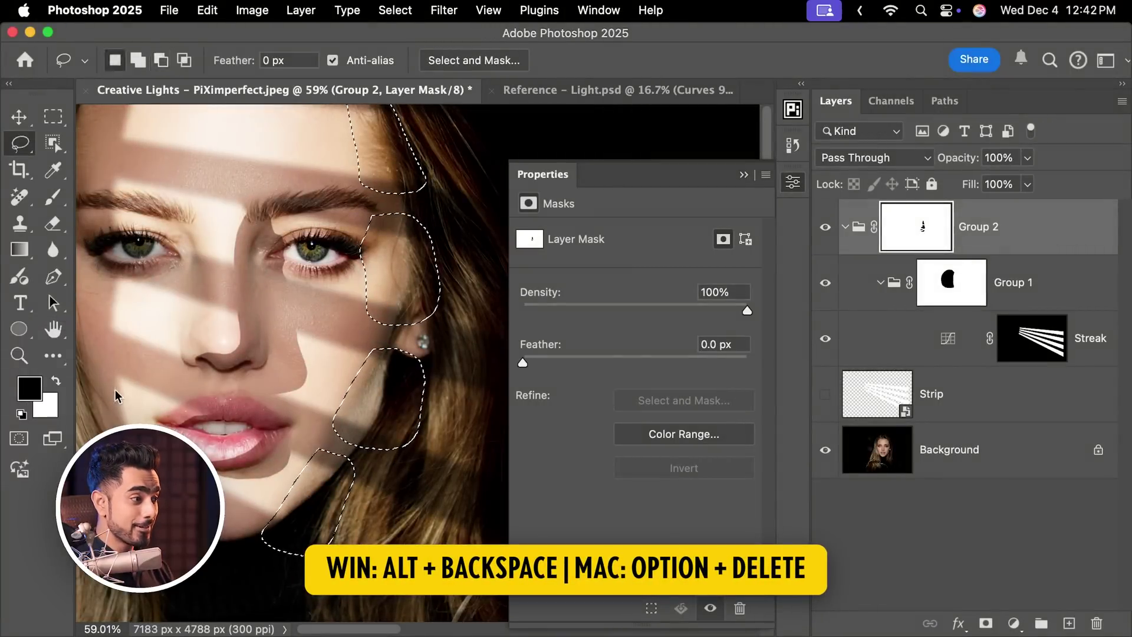
key("alt+BackSpace")
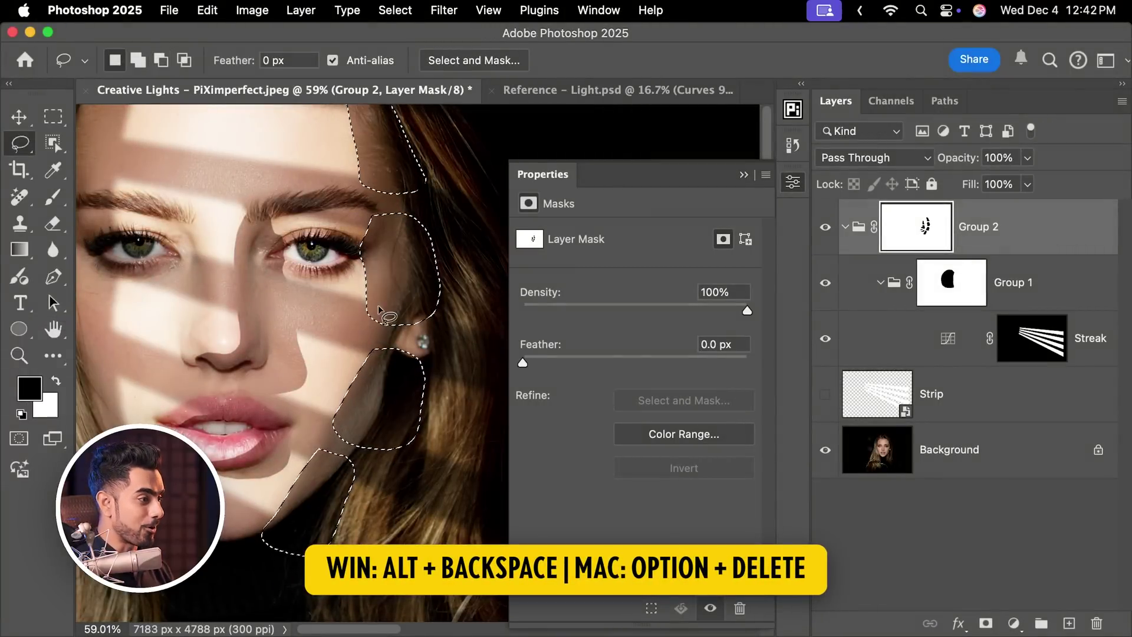
scroll(377, 305, "down", 2)
key("ctrl+d")
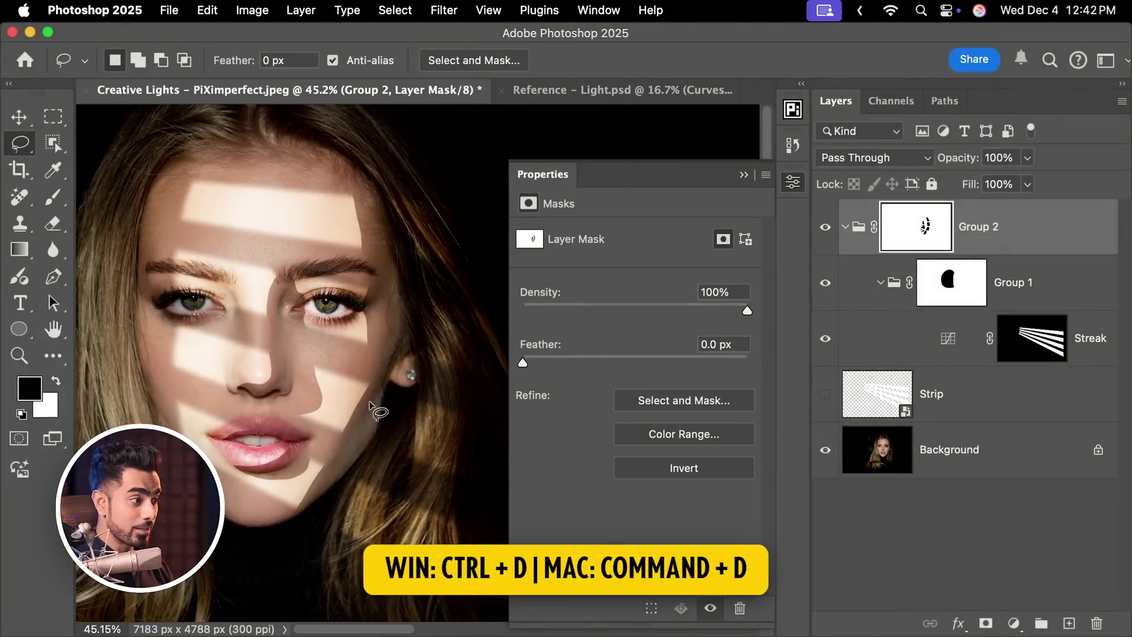
Paint black with an 800 px brush on the Group 2 mask over the background on both sides of the portrait, and close the mask properties.
mouse_move(362, 427)
left_mouse_down()
mouse_move(383, 426)
mouse_move(373, 443)
left_mouse_up()
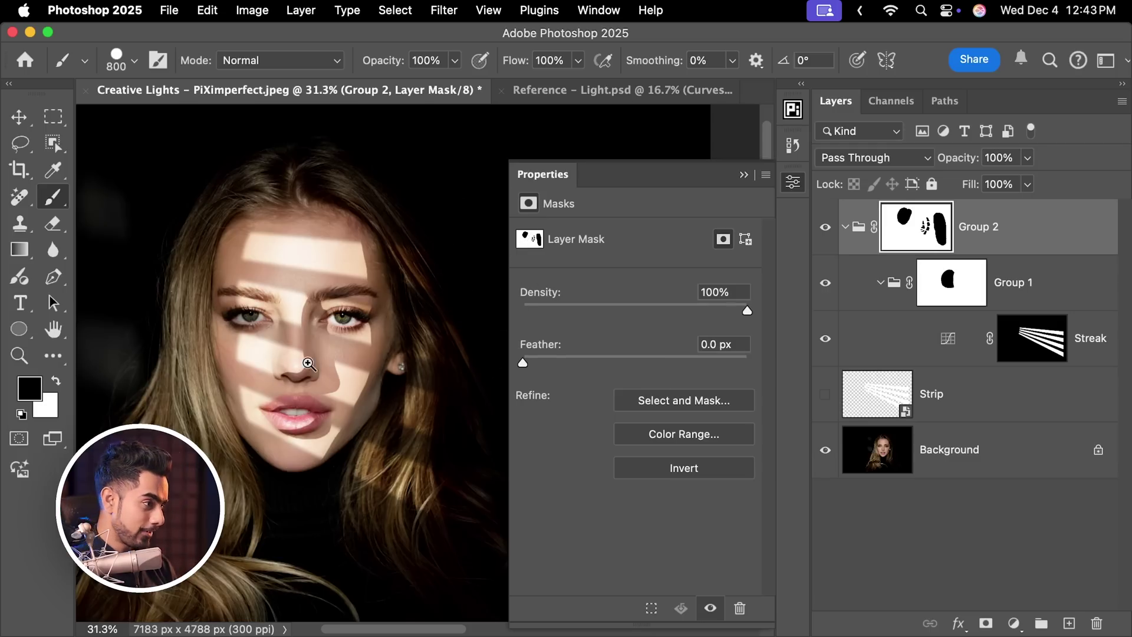
scroll(330, 354, "up", 3)
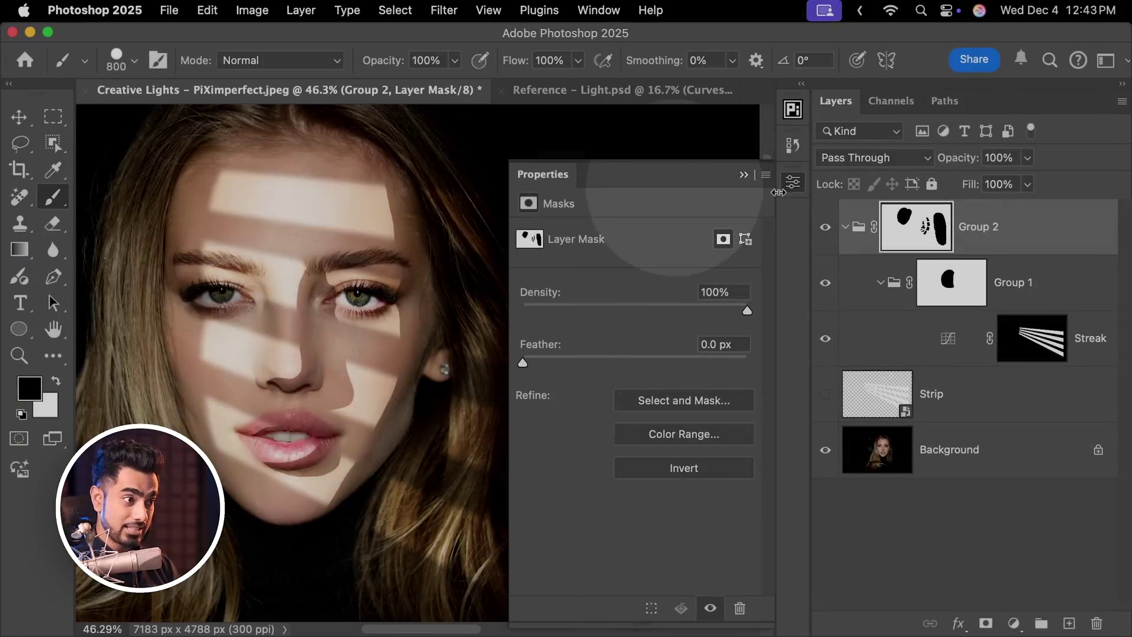
left_click(794, 190)
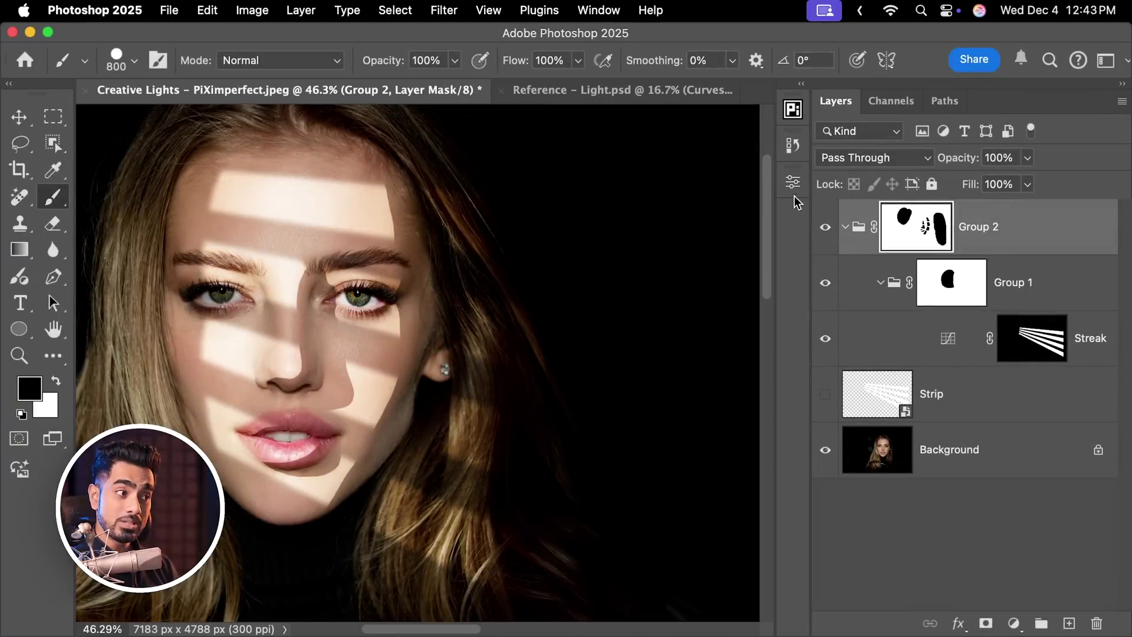
Open the properties of the Group 2 layer mask and set its feather to 4.4 px.
left_click(793, 183)
left_click(599, 10)
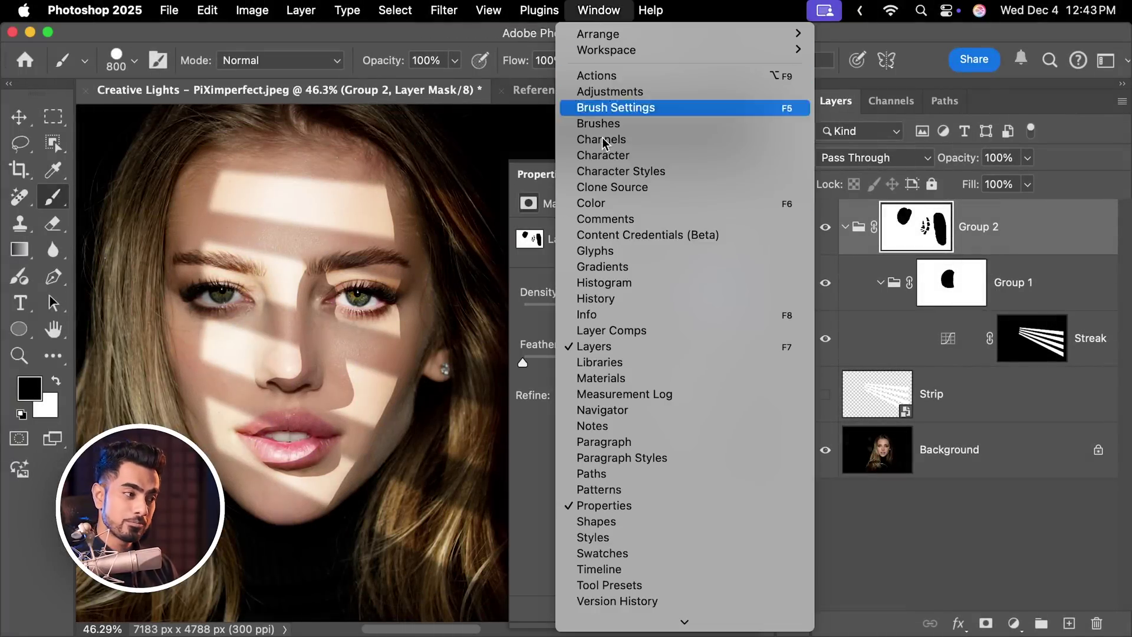
left_click(917, 234)
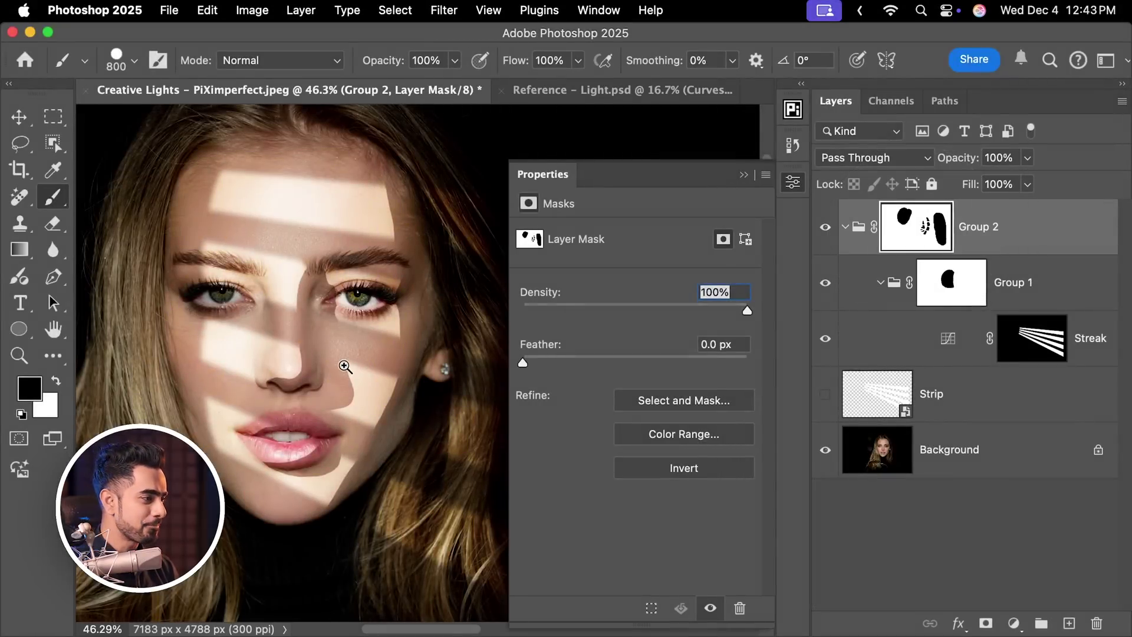
left_click_drag(345, 366, 425, 354)
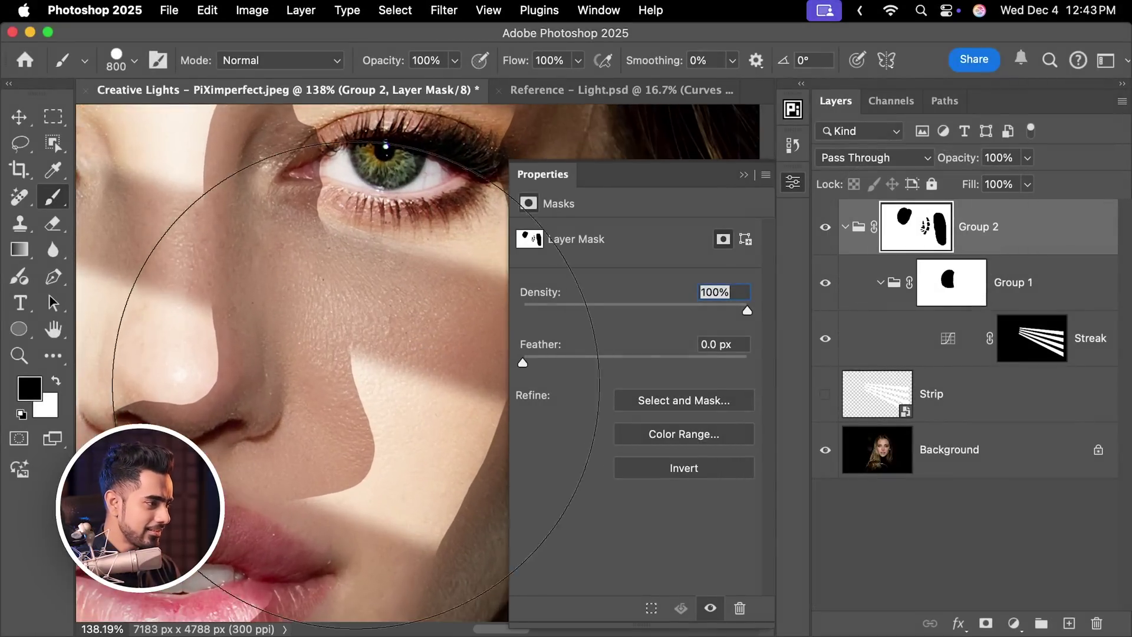
left_click(30, 121)
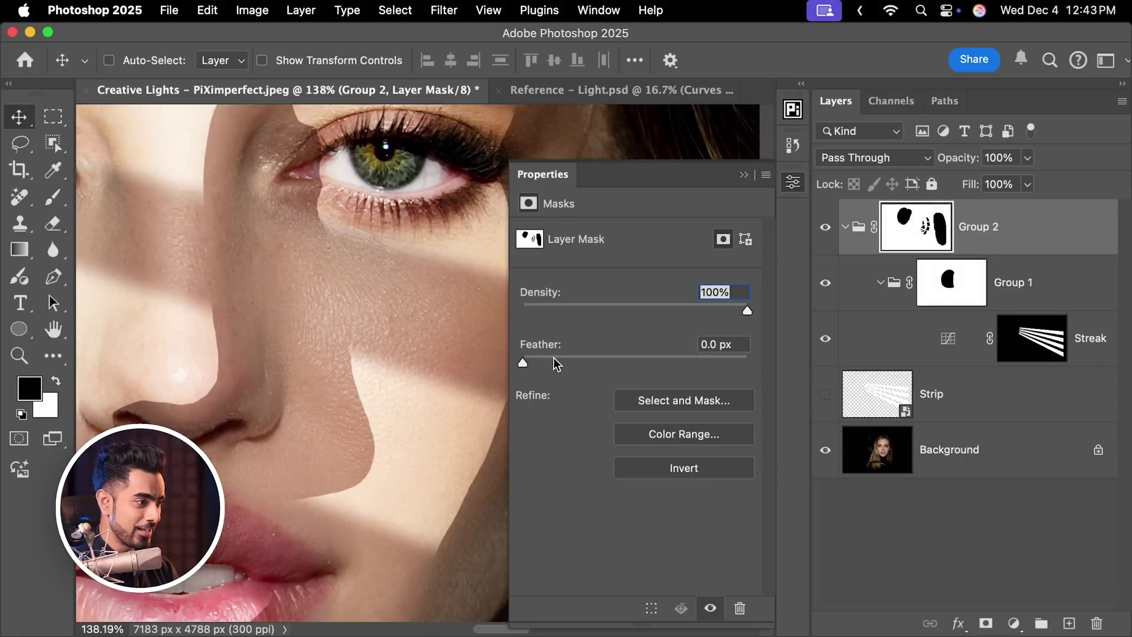
left_click_drag(554, 358, 575, 361)
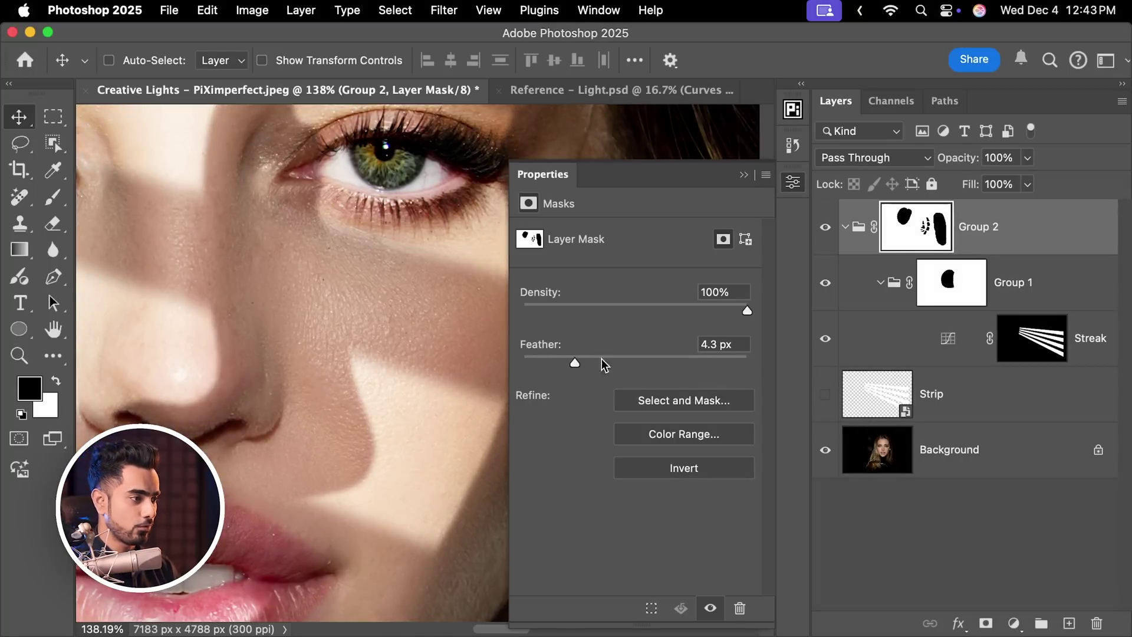
left_click(722, 346)
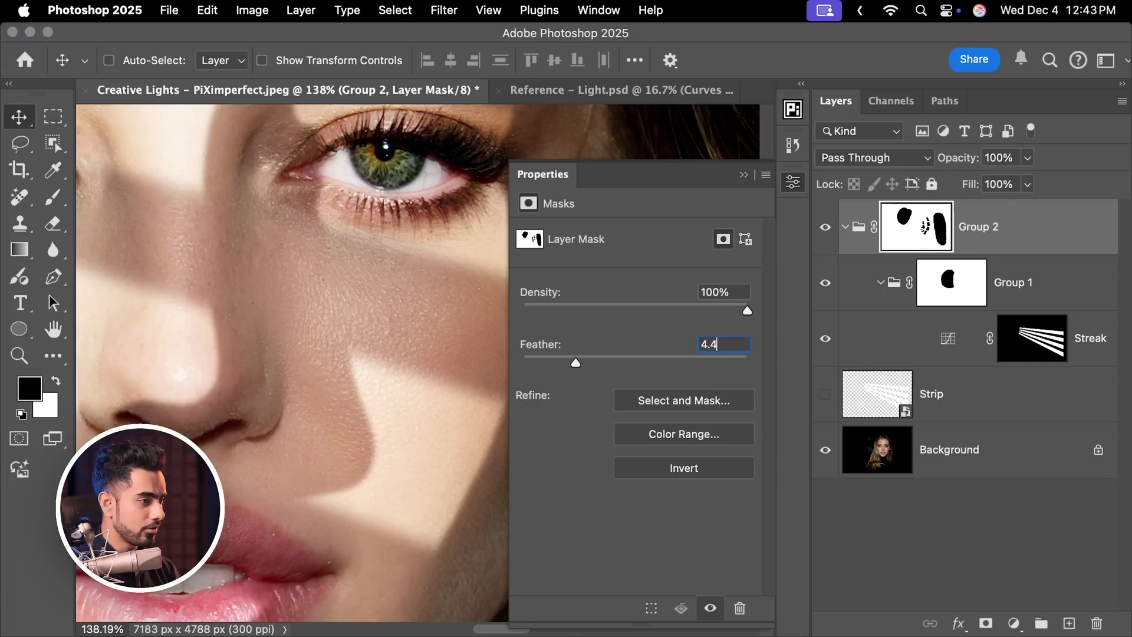
Set up a Soft Round brush at 300 px with 0% hardness and 5% flow.
scroll(384, 317, "down", 5)
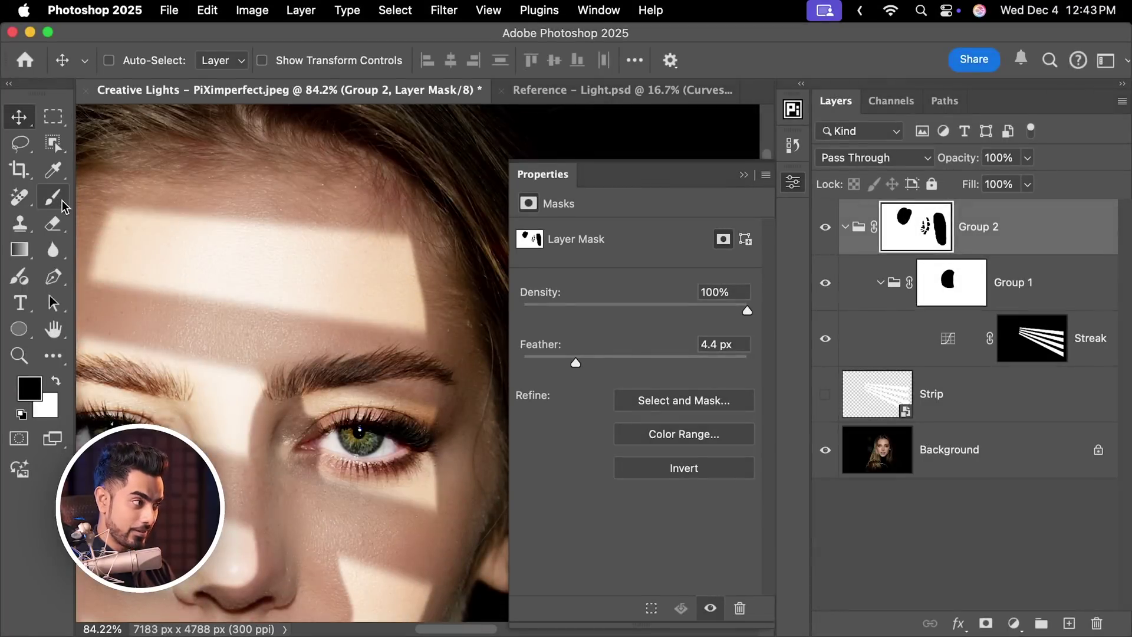
left_click(63, 204)
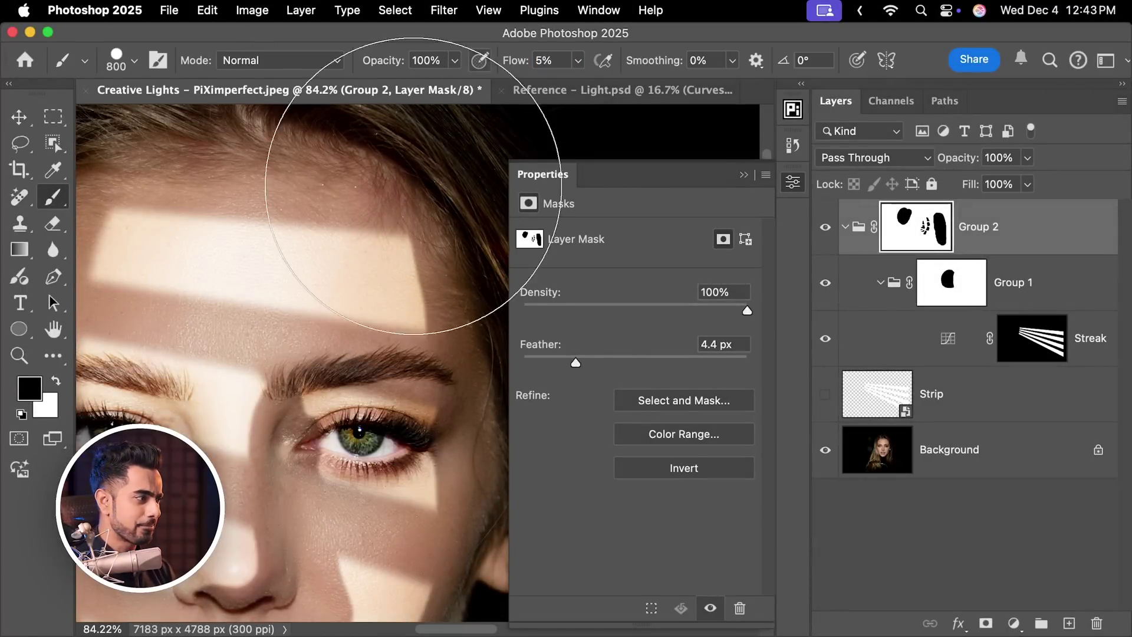
left_click_drag(341, 272, 303, 268)
key("bracketleft")
key("bracketleft")
key("bracketleft")
key("bracketleft")
key("bracketleft")
key("bracketleft")
key("bracketleft")
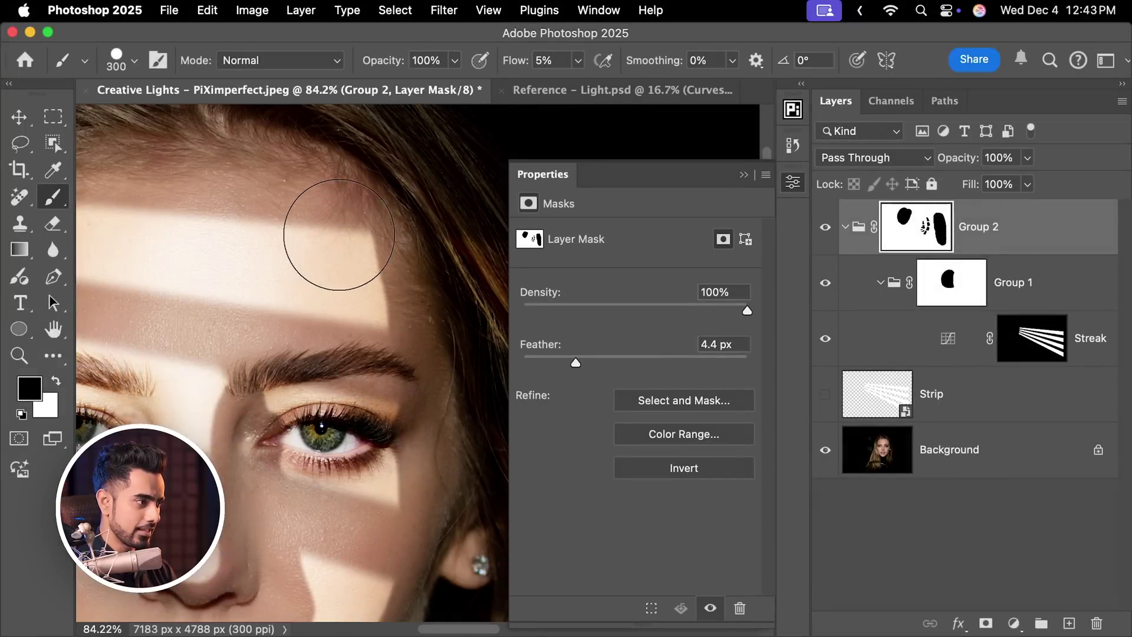
left_click(126, 67)
left_click(158, 267)
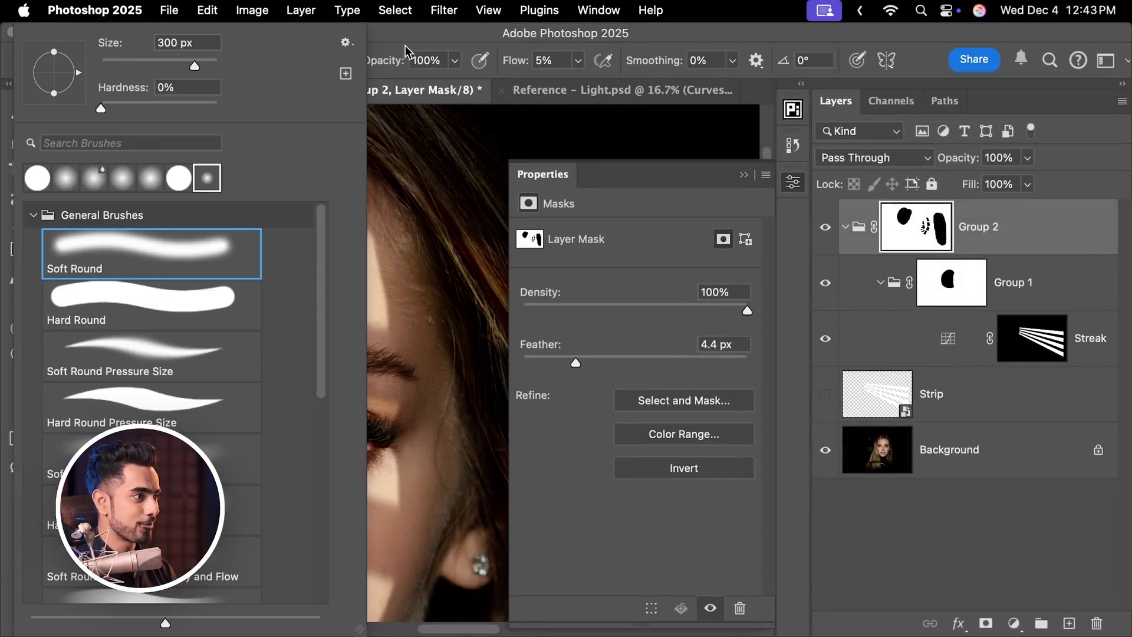
left_click(414, 33)
Paint black on the Group 2 mask along the outer end of the forehead streak and beside the eye's outer corner, reducing the brush to 125 px.
key("]")
mouse_move(358, 229)
left_mouse_down()
mouse_move(371, 270)
mouse_move(346, 351)
left_mouse_up()
key("[")
key("[")
key("[")
key("[")
key("[")
key("[")
mouse_move(393, 307)
left_mouse_down()
mouse_move(455, 324)
mouse_move(414, 331)
left_mouse_up()
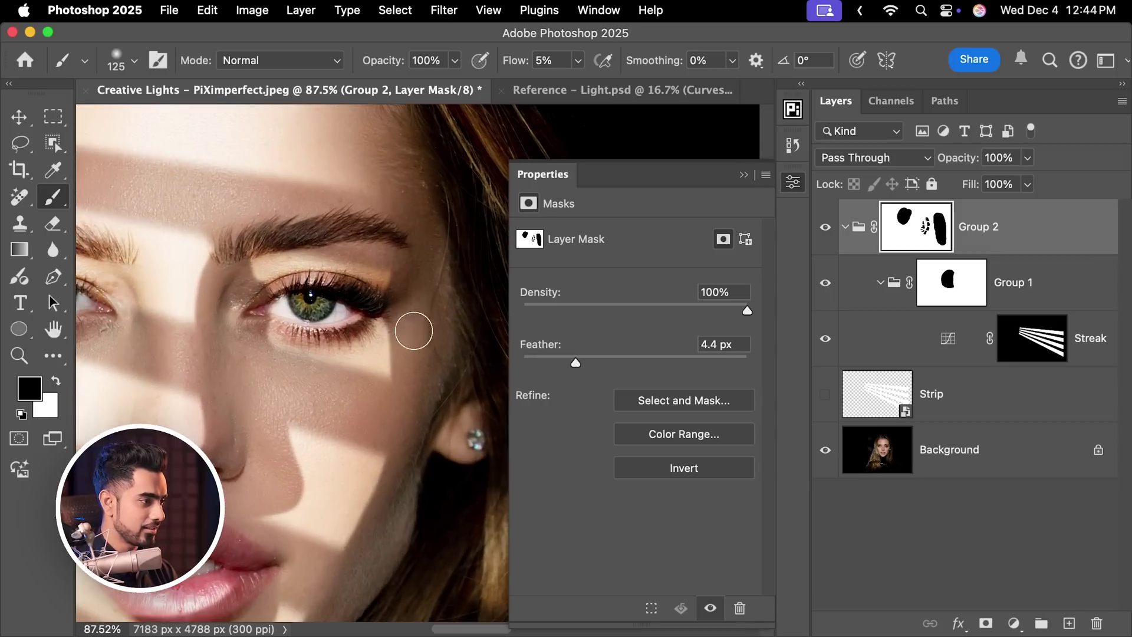
Touch up the light beside the eye and along the cheek in white on the Group 2 mask, enlarging the brush to 250 px.
key("bracketright")
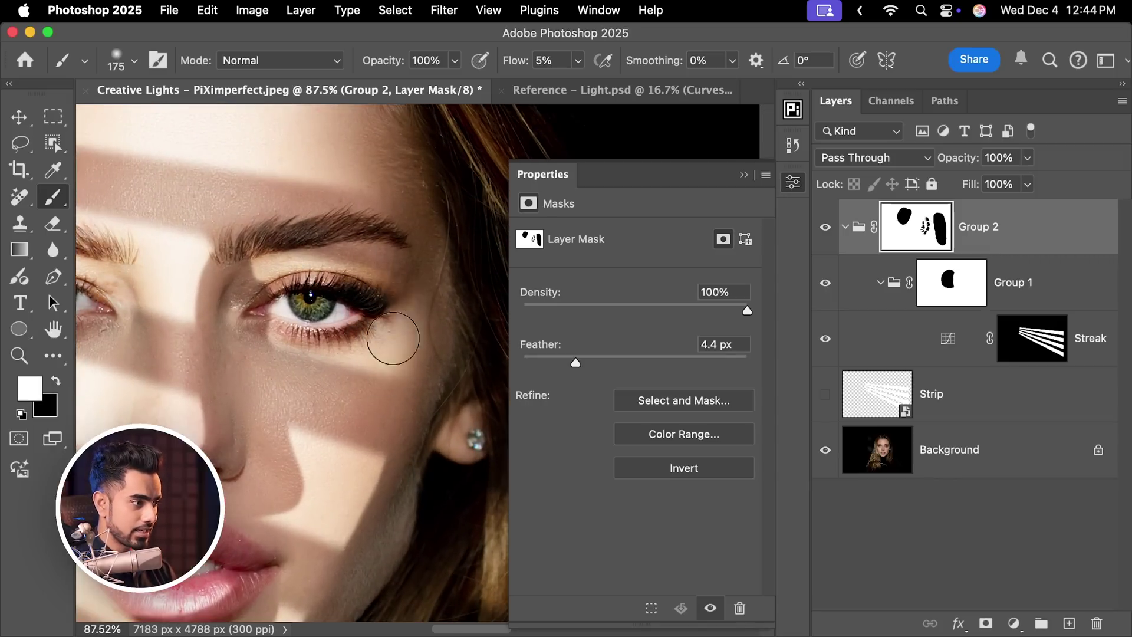
key("bracketright")
key("bracketright")
scroll(430, 405, "down", 4)
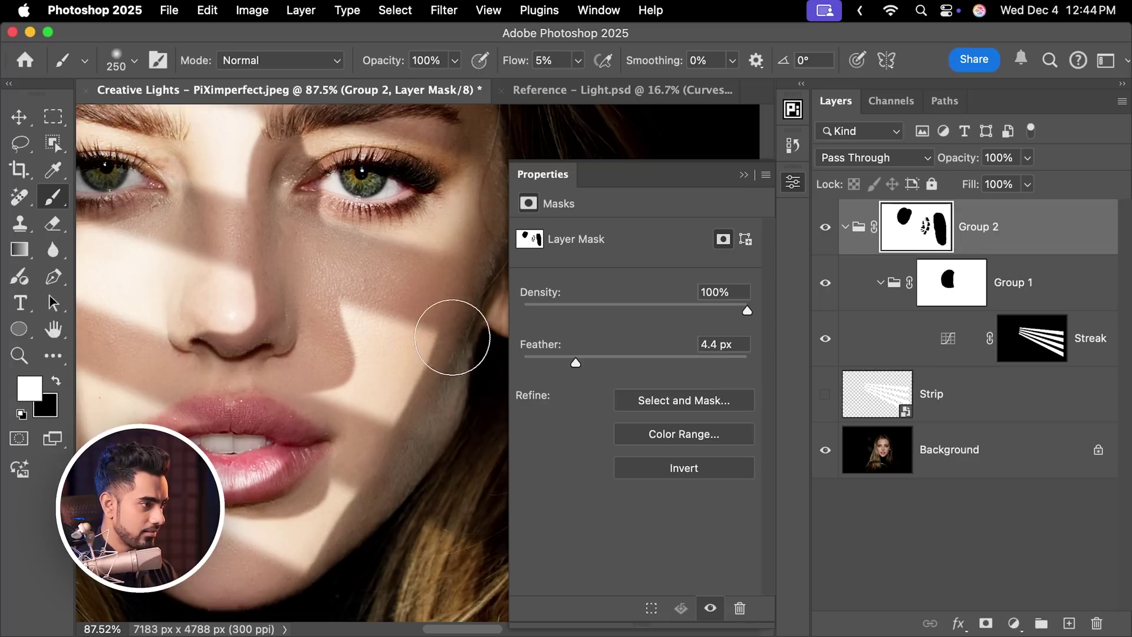
Refine the light along the cheek and around the lips in black on the Group 2 mask, reducing the brush to 70 px.
key("bracketleft")
key("bracketleft")
key("bracketleft")
key("bracketleft")
key("bracketleft")
key("bracketleft")
key("x")
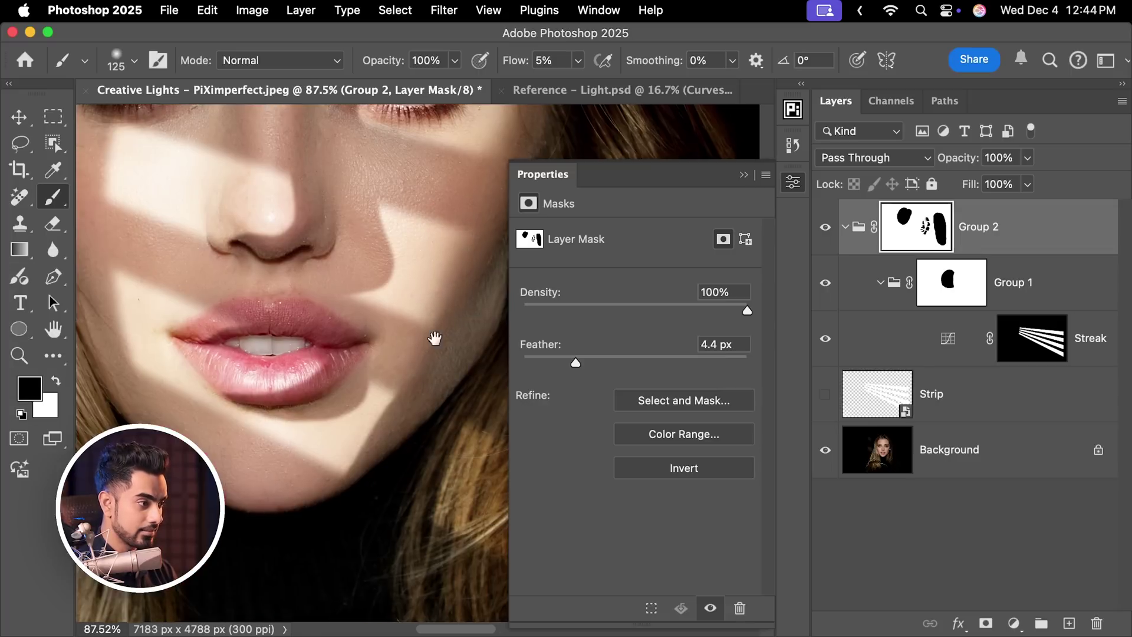
scroll(435, 336, "down", 3)
scroll(390, 413, "up", 2)
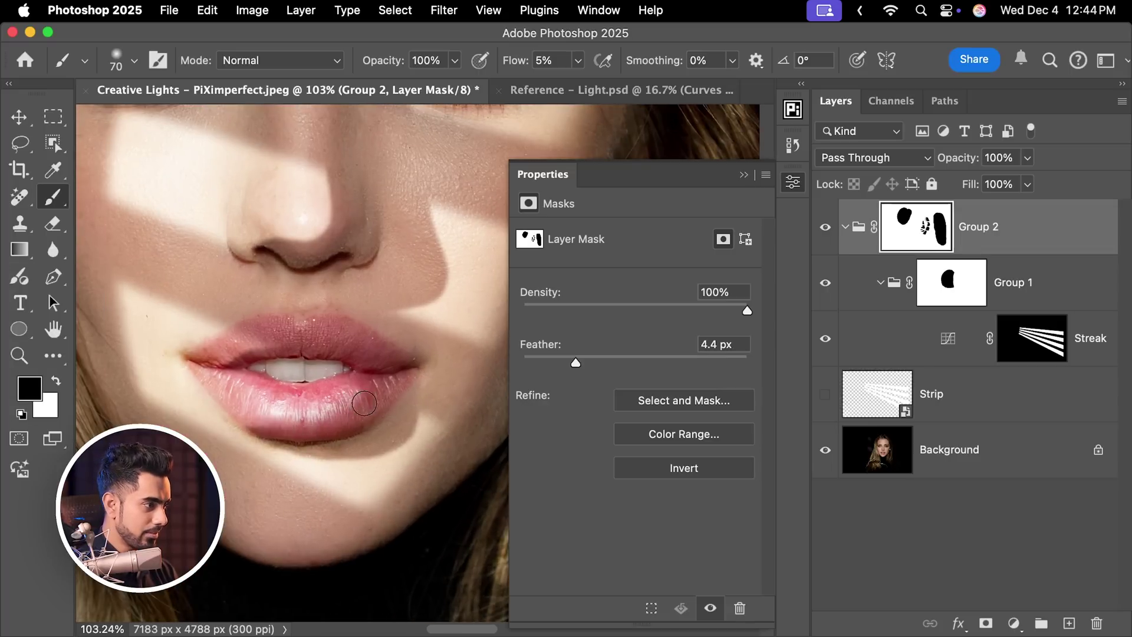
scroll(380, 343, "up", 3)
Paint black at 12% flow with a 200 px brush on the Group 2 mask over the lit hair below the ear.
key("bracketright")
key("bracketright")
key("bracketright")
key("bracketright")
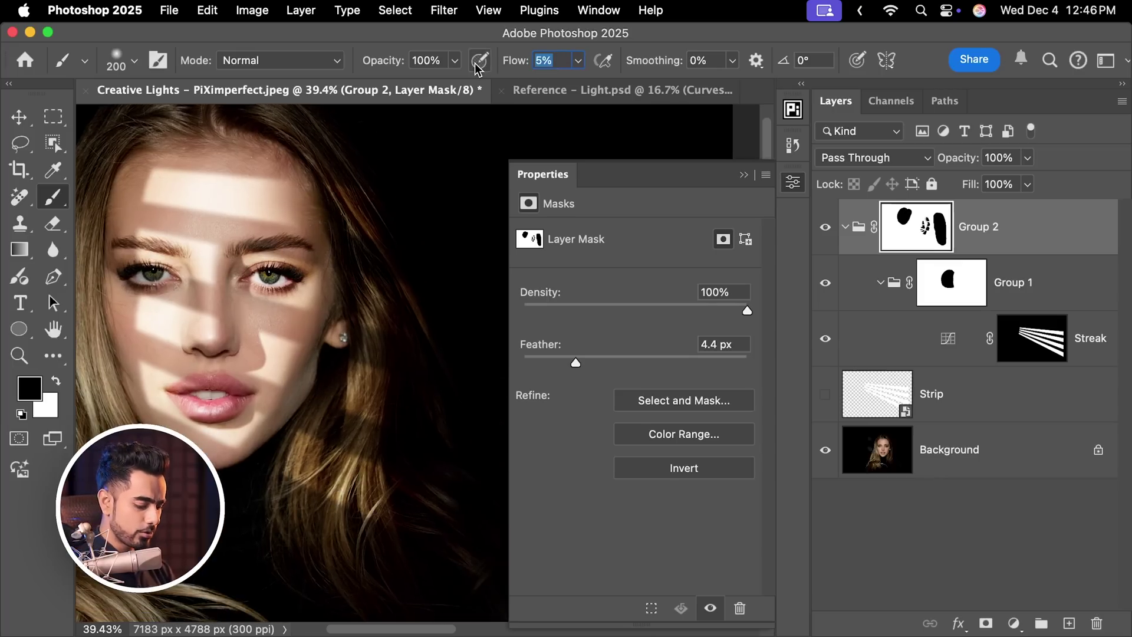
key("bracketright")
scroll(375, 389, "right", 3)
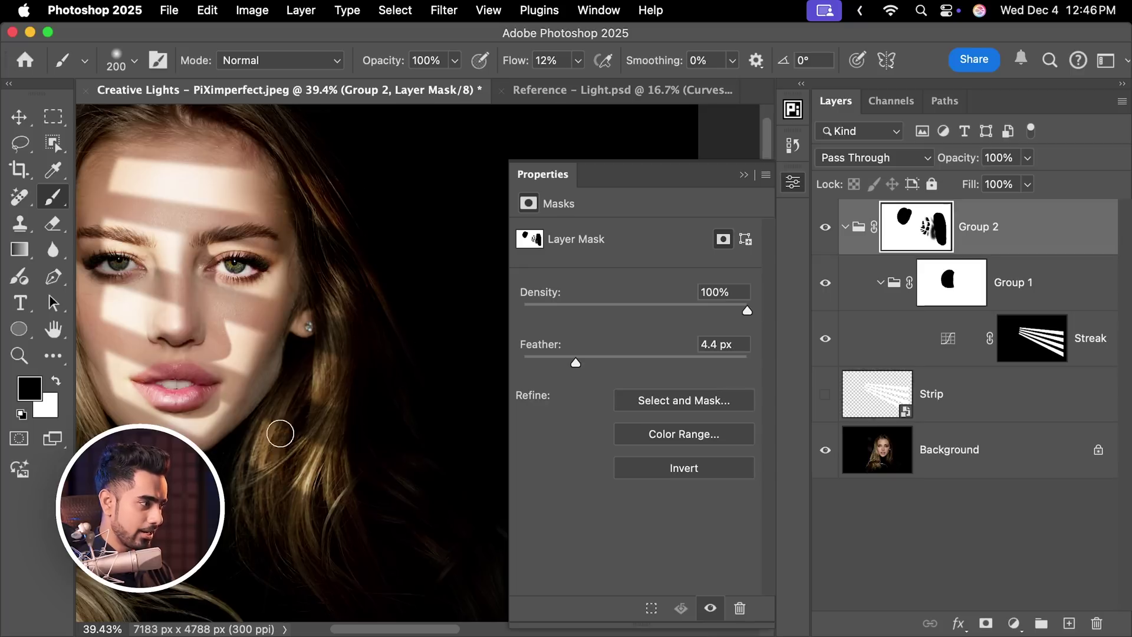
left_click_drag(256, 479, 316, 489)
mouse_move(316, 489)
left_mouse_down()
mouse_move(297, 481)
mouse_move(310, 486)
left_mouse_up()
Paint black at 100% flow on the Group 2 mask over the dark hair and background beside the face, enlarging the brush to 800 px.
key("bracketleft")
key("bracketleft")
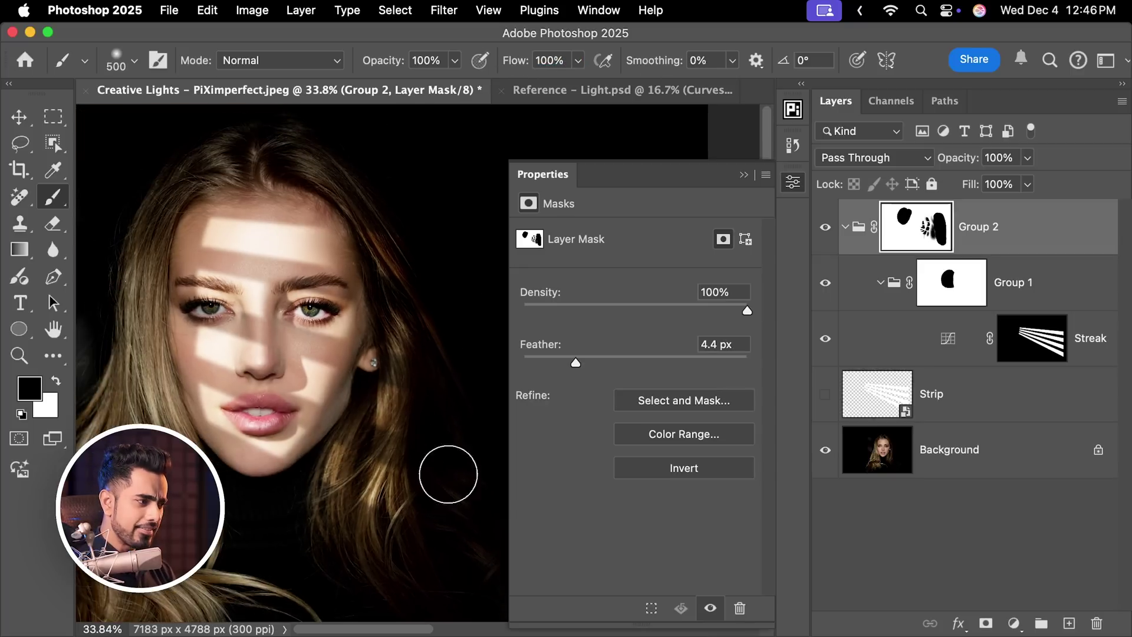
key("bracketright")
key("bracketright")
key("bracketright")
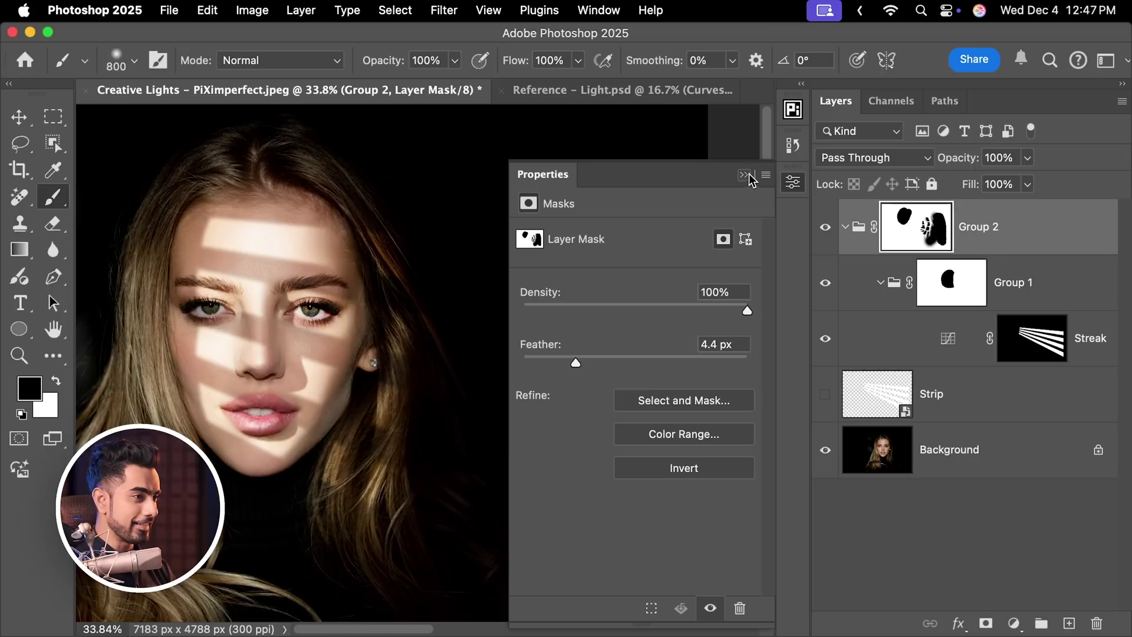
Close the mask properties and rename Group 2 to Main Light.
left_click(744, 174)
left_click_drag(443, 270, 572, 293)
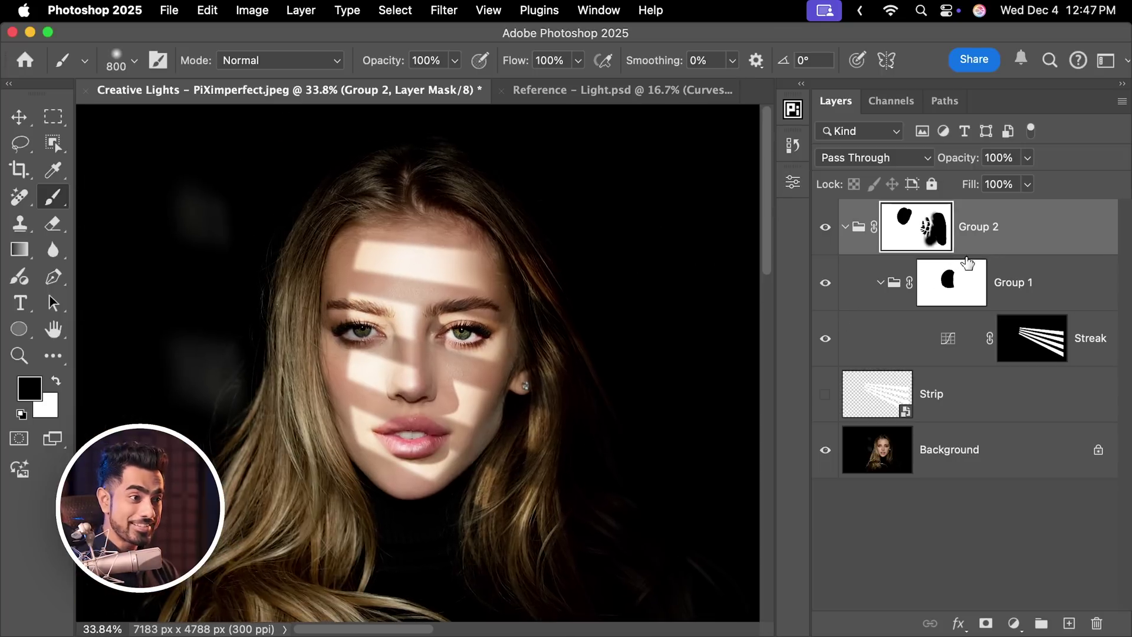
double_click(983, 228)
type("Main Light")
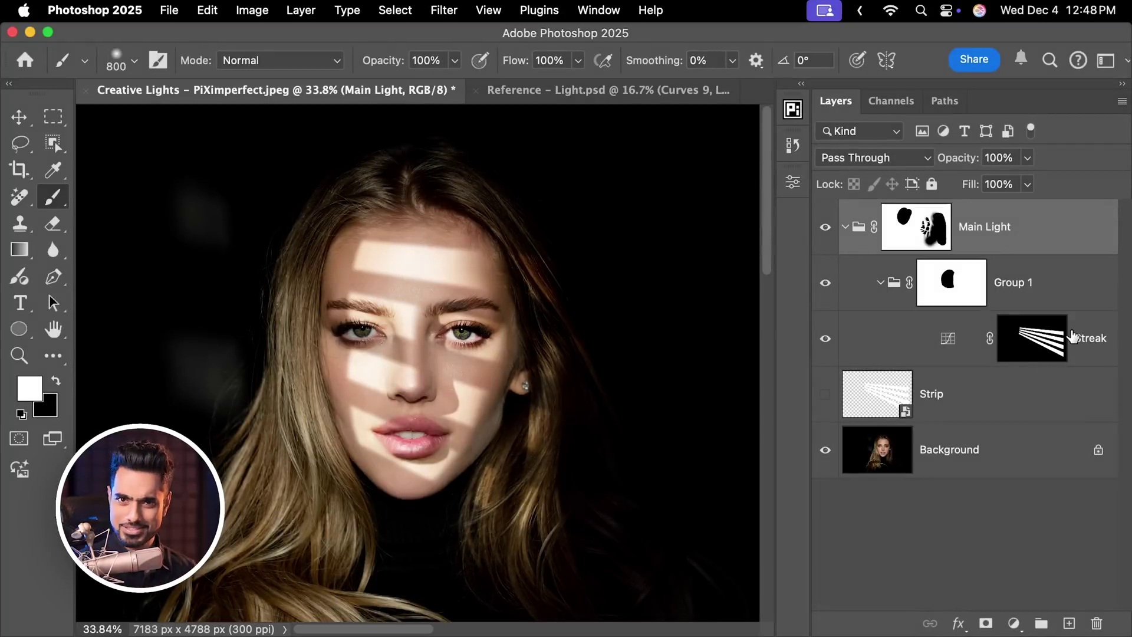
Load the Streak mask as a selection and intersect it with the Group 1 and Main Light masks.
left_click(1033, 341, "super")
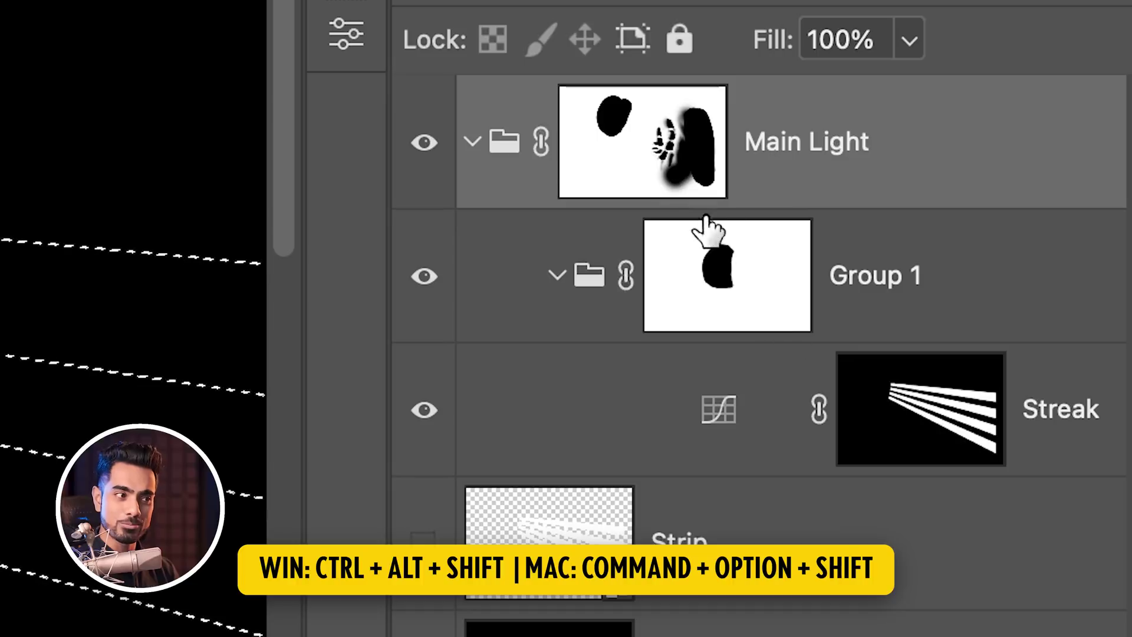
mouse_move(810, 275)
left_mouse_down()
mouse_move(895, 424)
mouse_move(834, 383)
left_mouse_up()
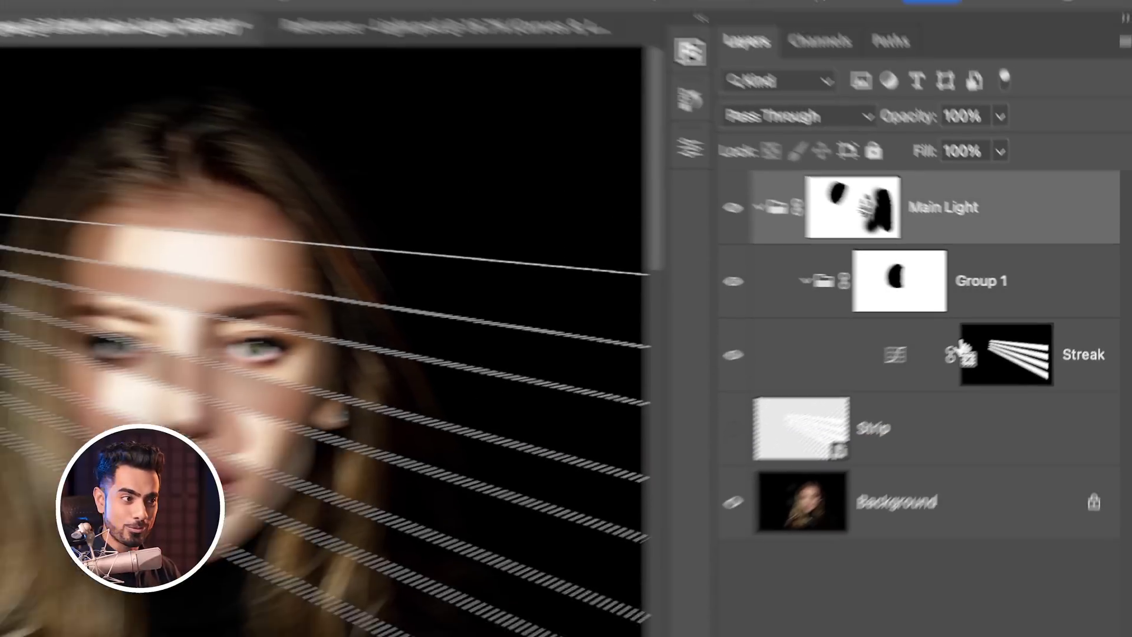
mouse_move(962, 351)
left_mouse_down()
mouse_move(881, 279)
mouse_move(909, 297)
mouse_move(900, 301)
left_mouse_up()
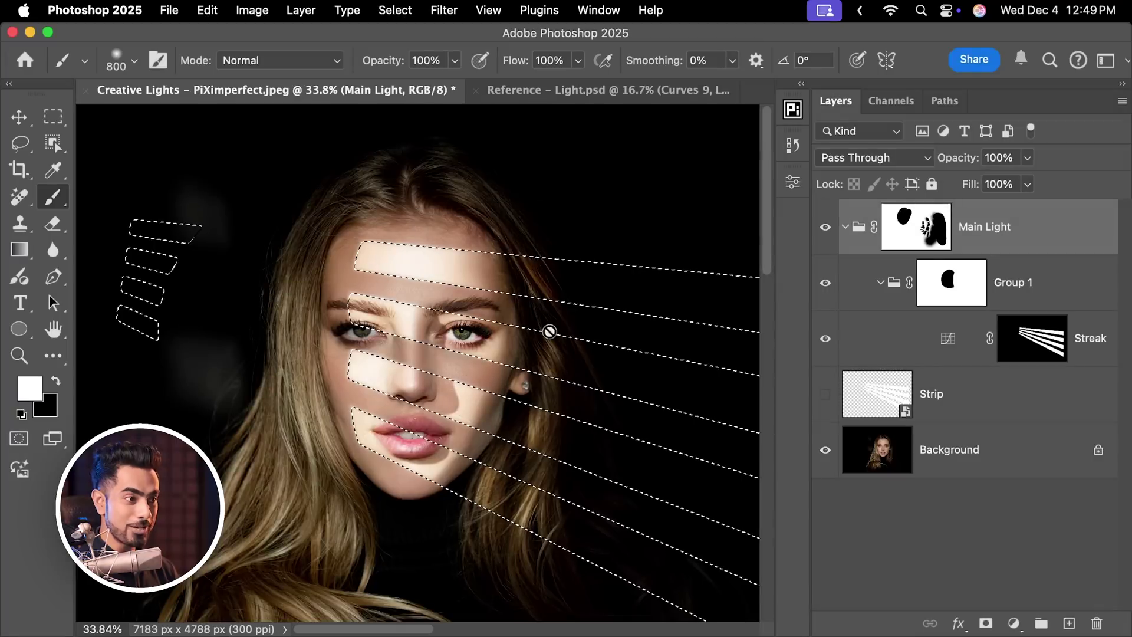
left_click_drag(549, 329, 920, 231)
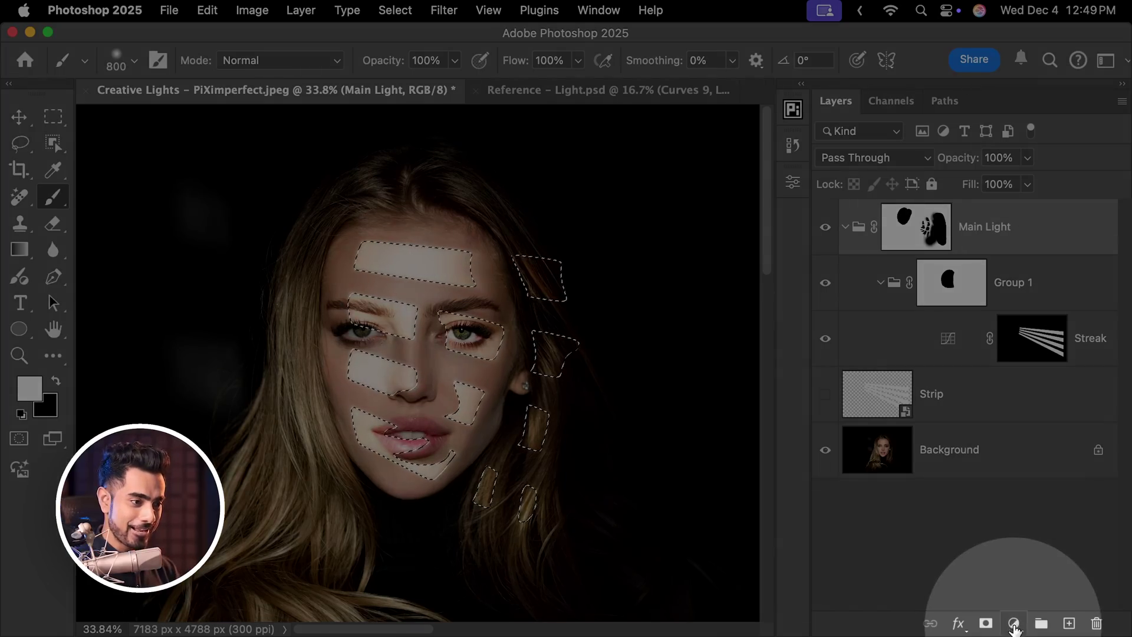
Add a Curves adjustment layer masked by the selection and move it above the Main Light group.
left_click(1015, 624)
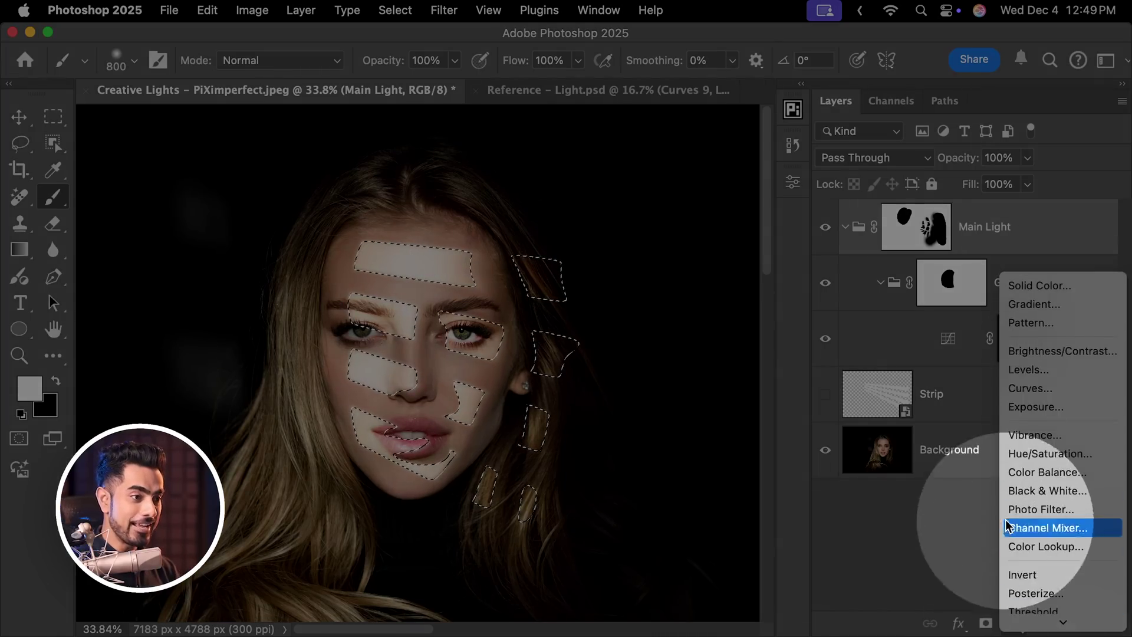
left_click(1022, 389)
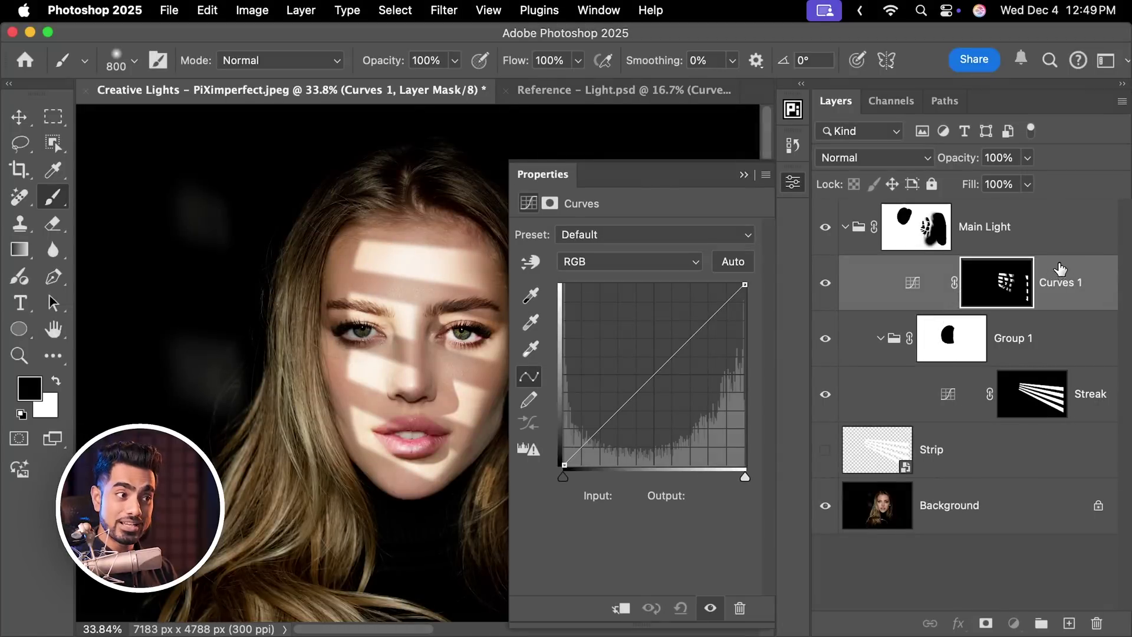
left_click_drag(1059, 269, 1050, 214)
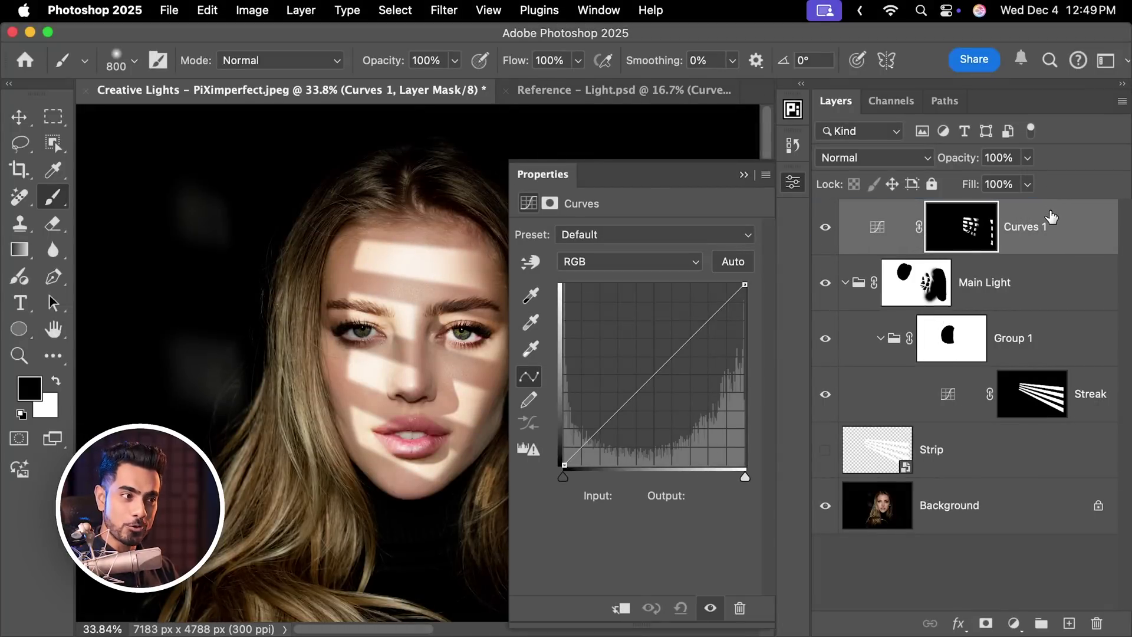
left_click_drag(652, 377, 668, 142)
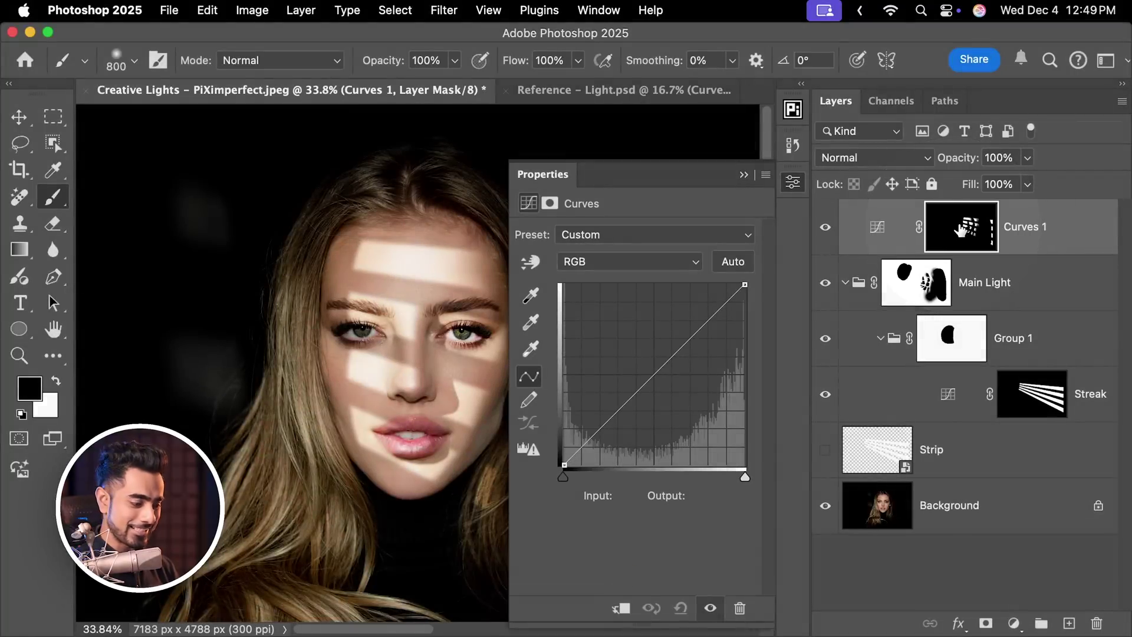
Invert the Curves 1 mask and pull the RGB curve's midpoint down to darken everything outside the light streaks.
left_click(951, 232)
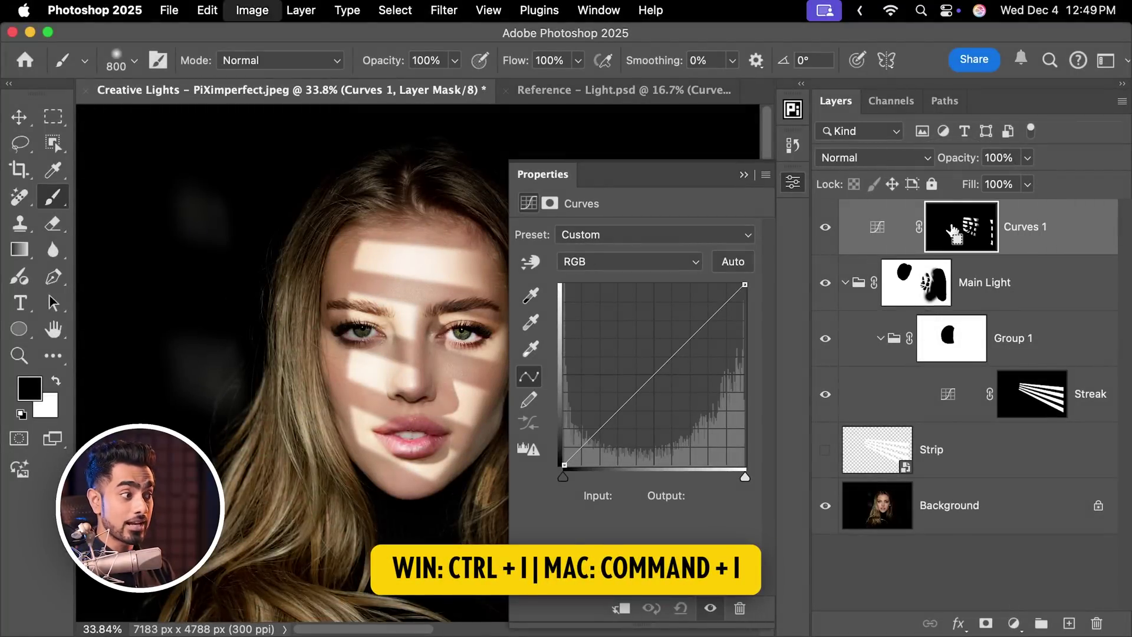
key("super+i")
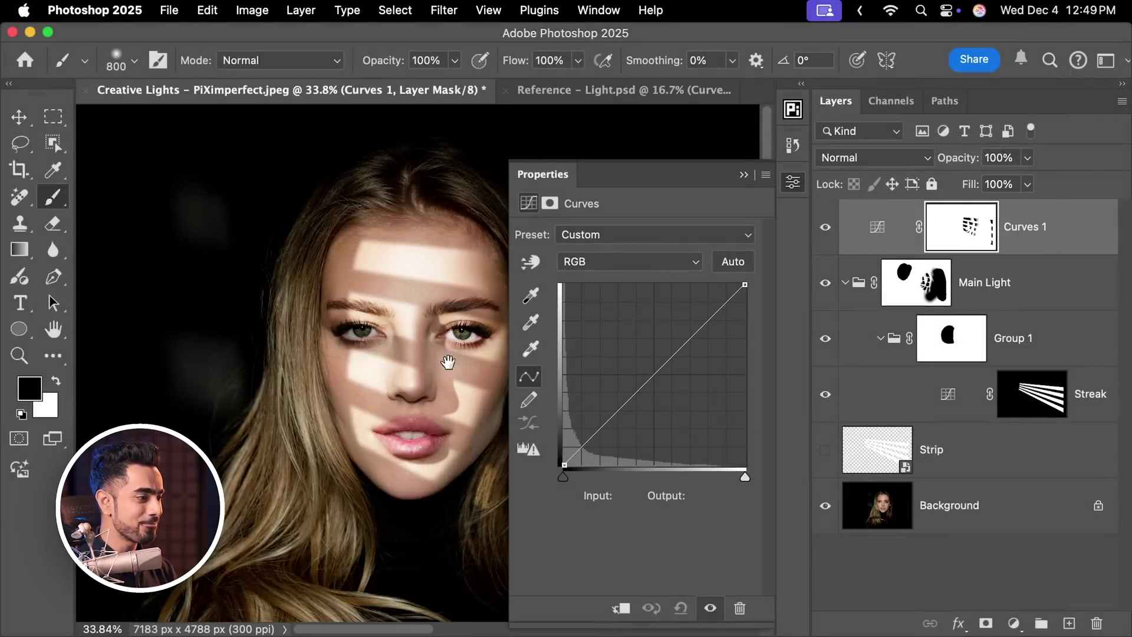
left_click_drag(448, 362, 390, 371)
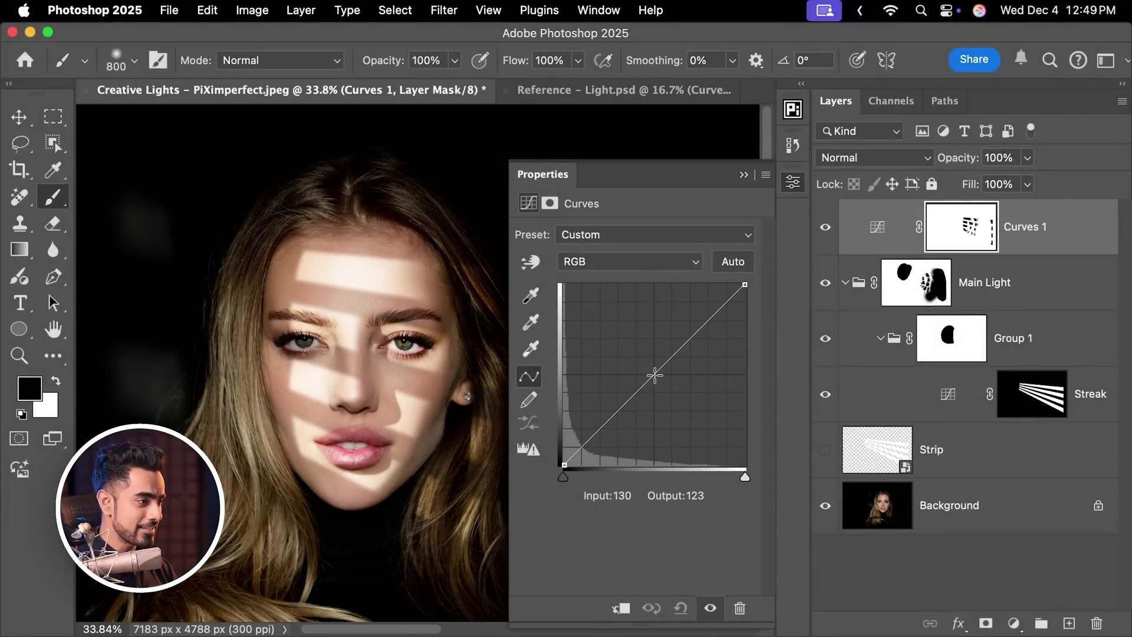
left_click_drag(654, 375, 672, 393)
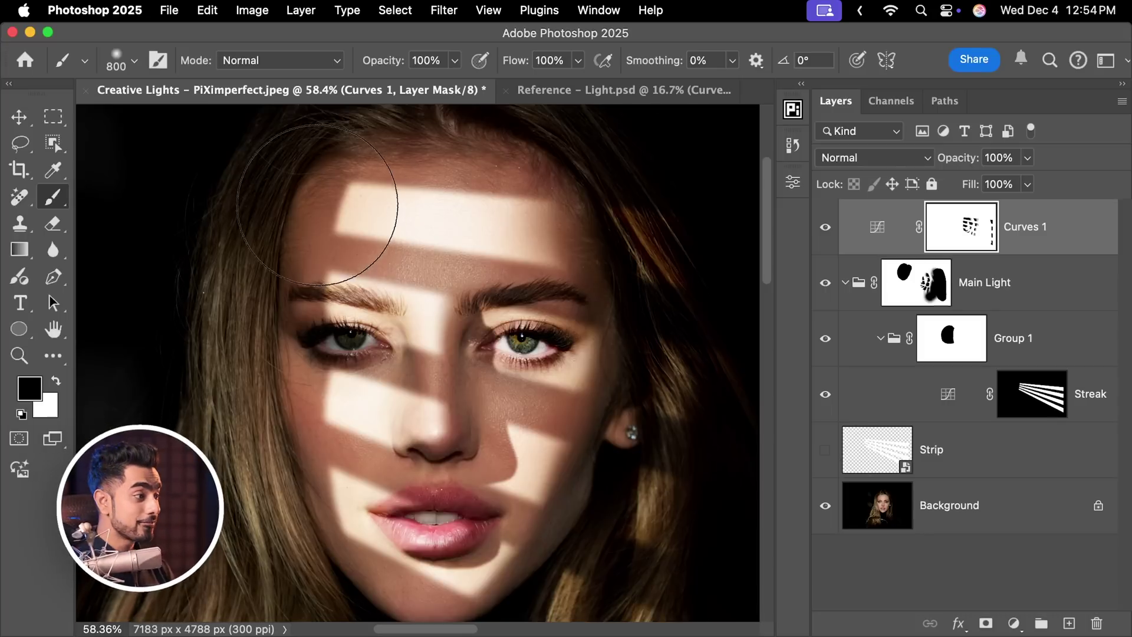
Switch to the Move tool and load the Curves 1 mask as a selection.
left_click(19, 117)
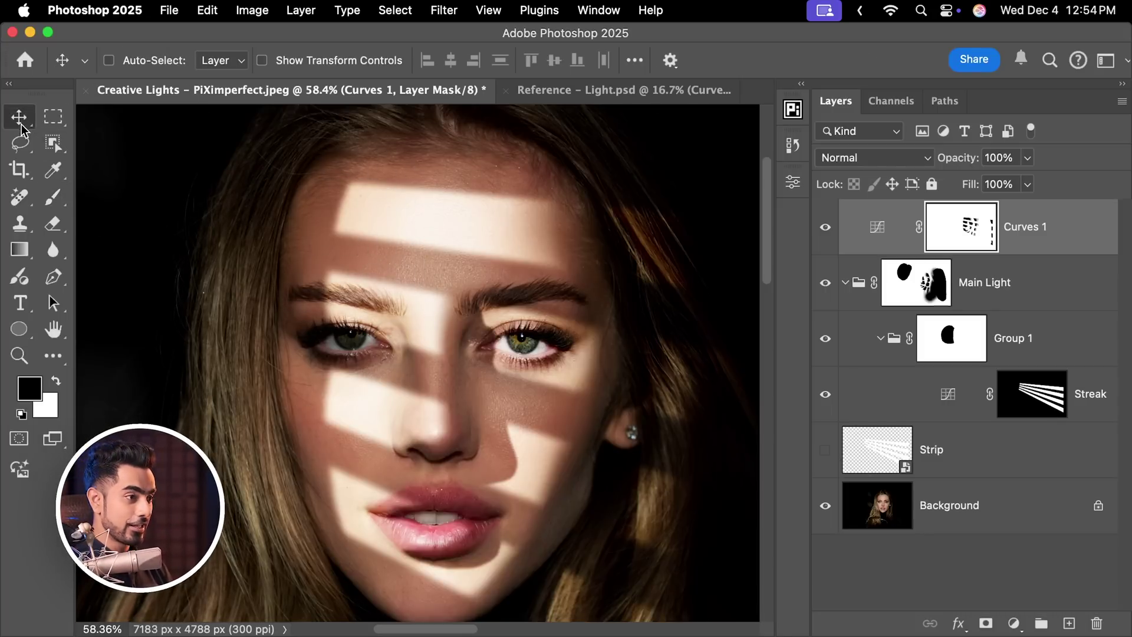
scroll(440, 327, "up", 2)
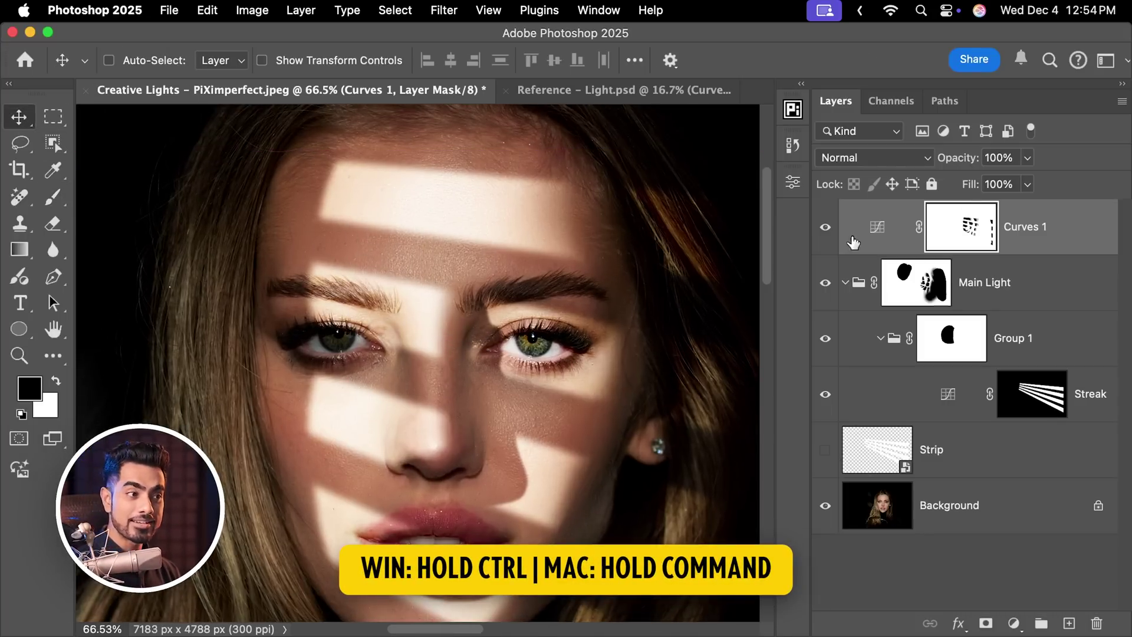
left_click(972, 233, "super")
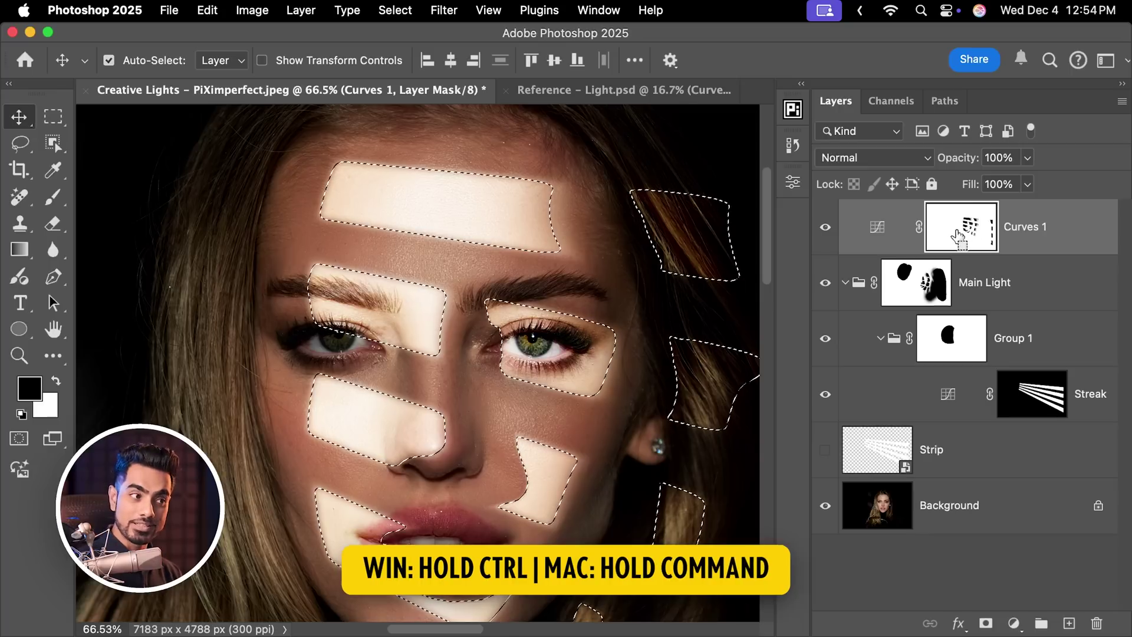
Rename the Curves 1 layer to Darkening.
double_click(1032, 227)
type("Darke")
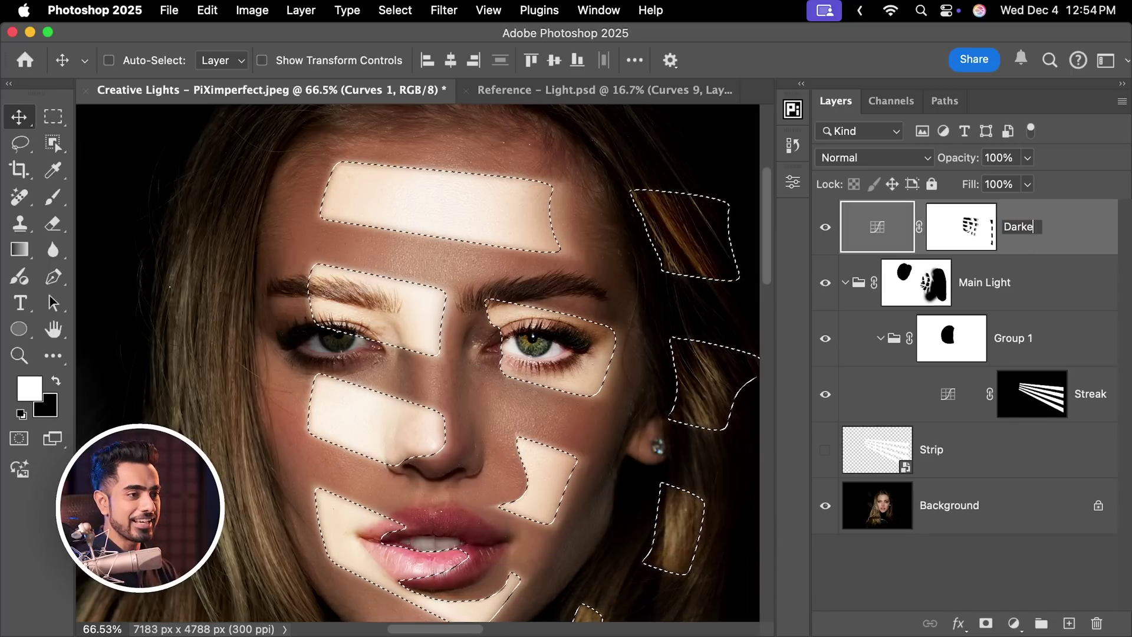
type("ning")
key("Return")
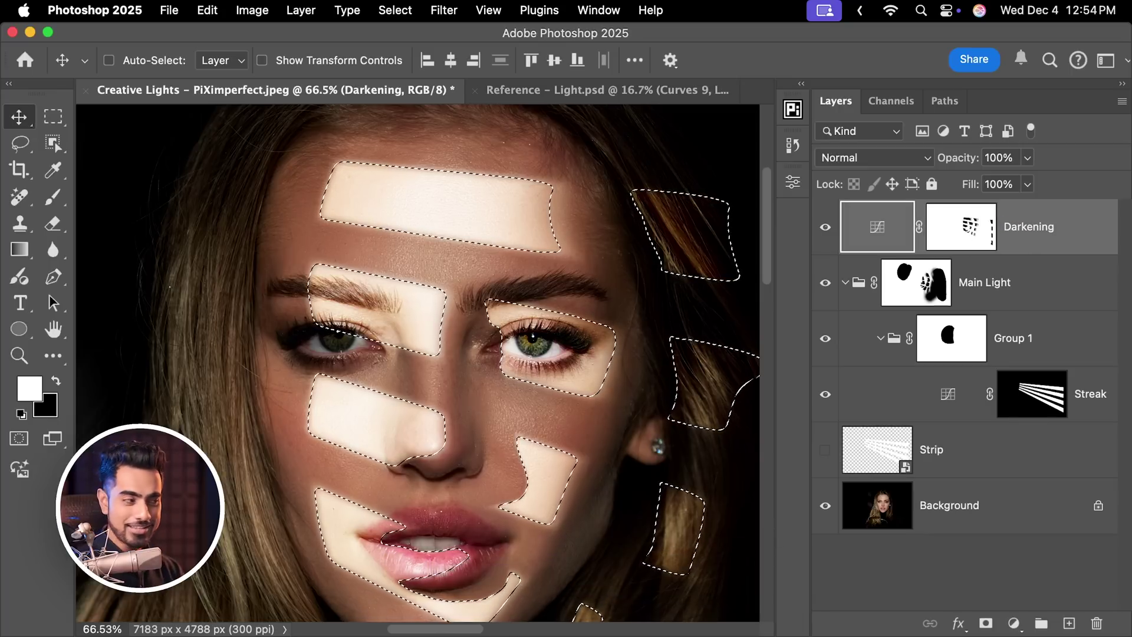
Invert the selection so it covers the light streaks instead of their surroundings.
scroll(587, 253, "down", 6)
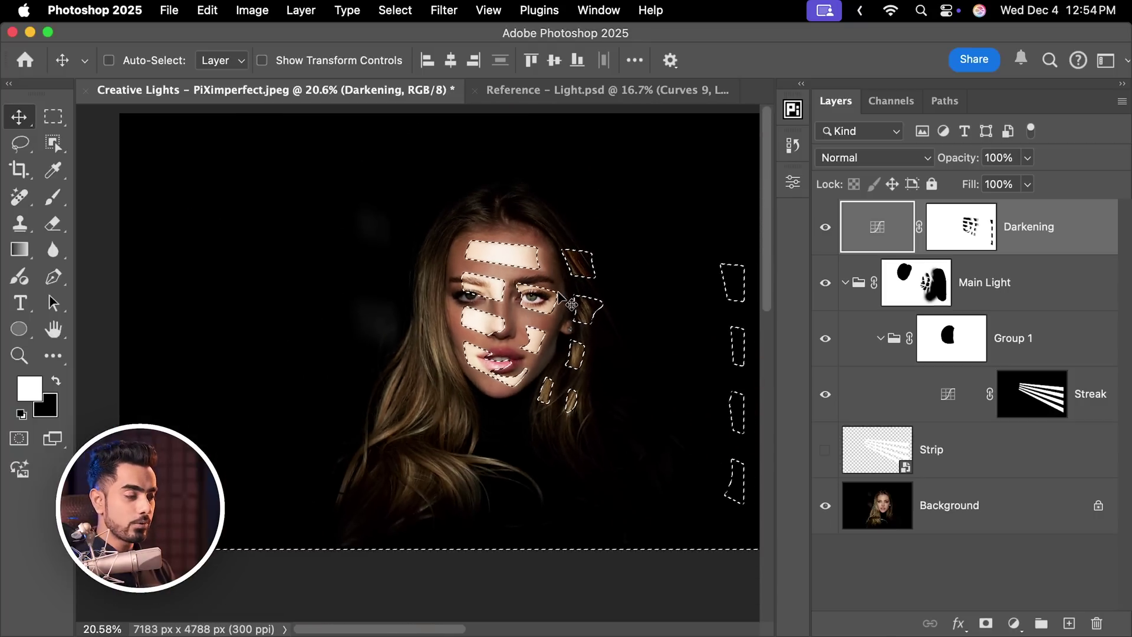
left_click_drag(557, 293, 468, 344)
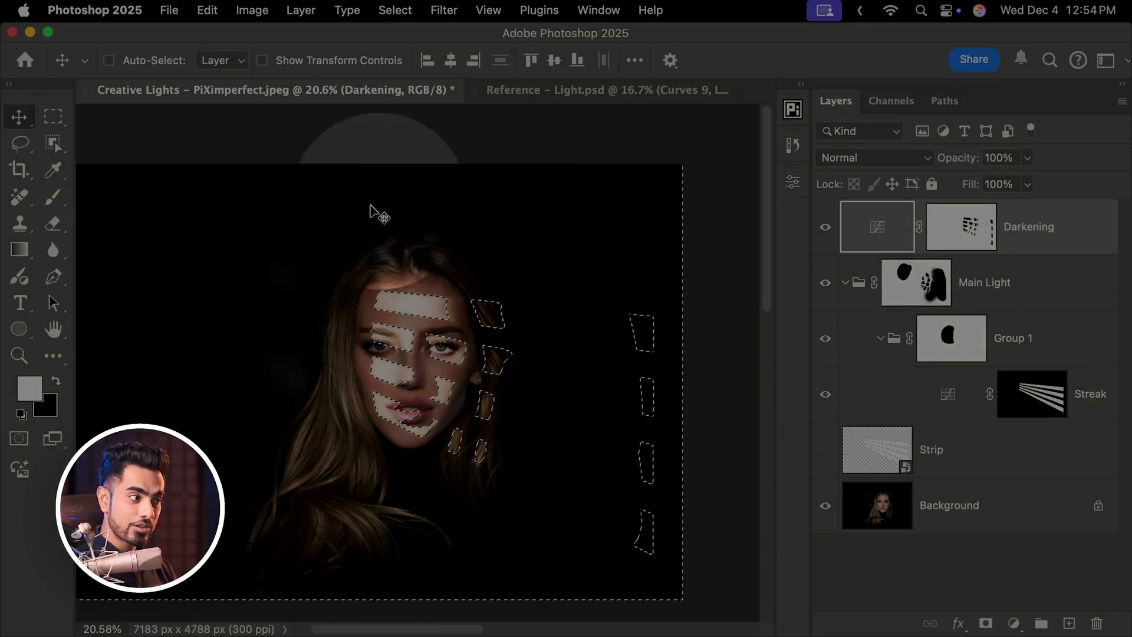
scroll(407, 312, "up", 4)
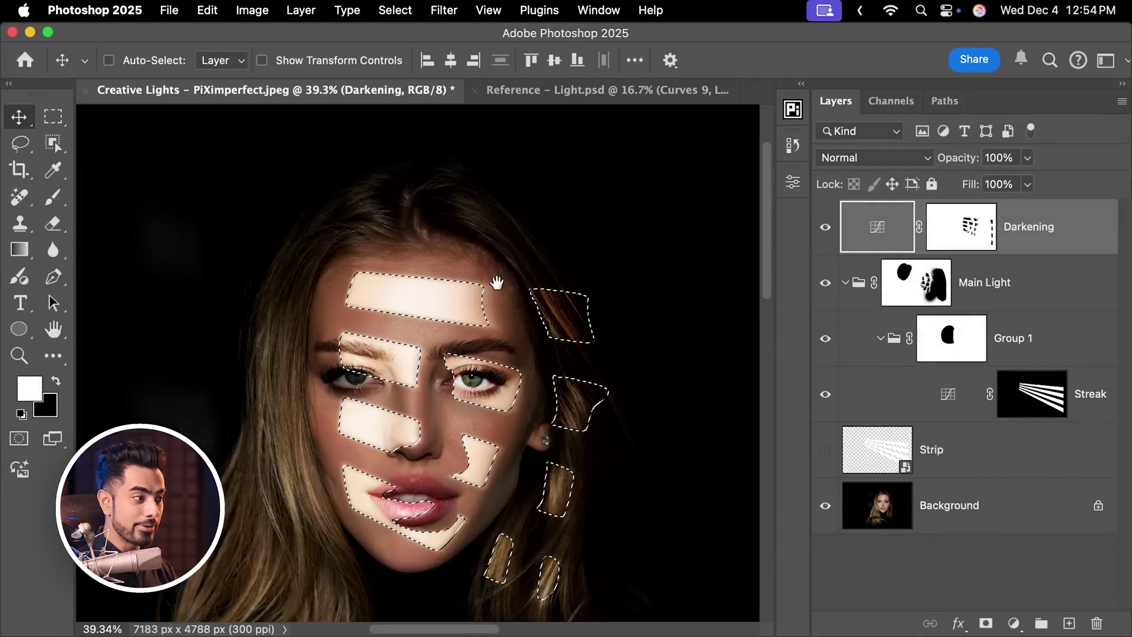
scroll(497, 283, "down", 5)
left_click_drag(477, 289, 471, 320)
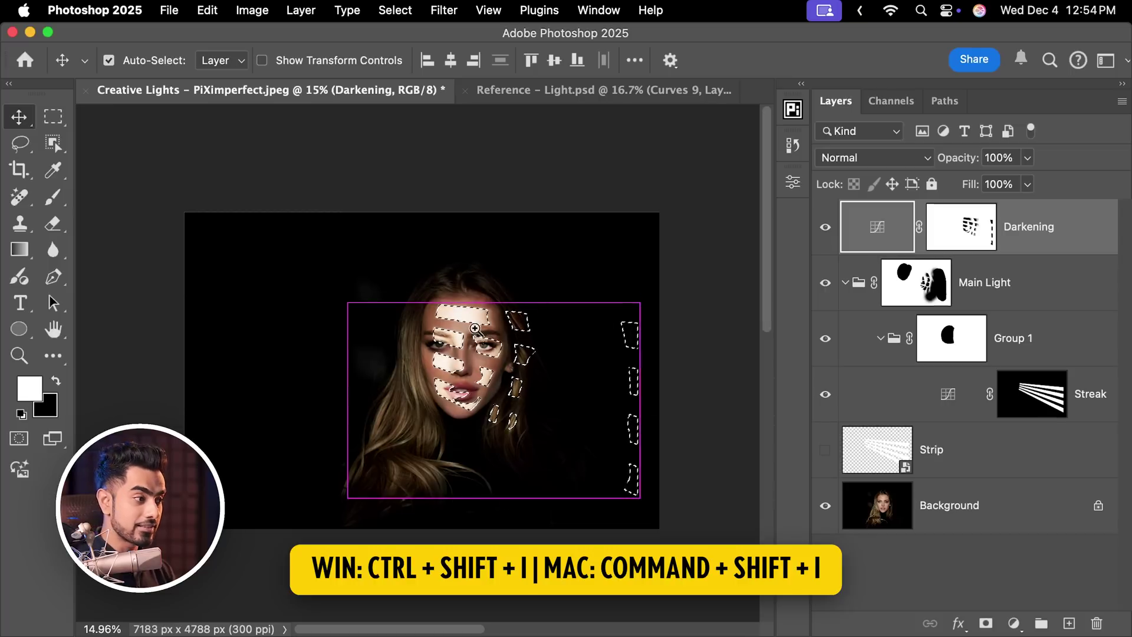
left_click_drag(475, 329, 562, 313)
left_click_drag(536, 329, 498, 312)
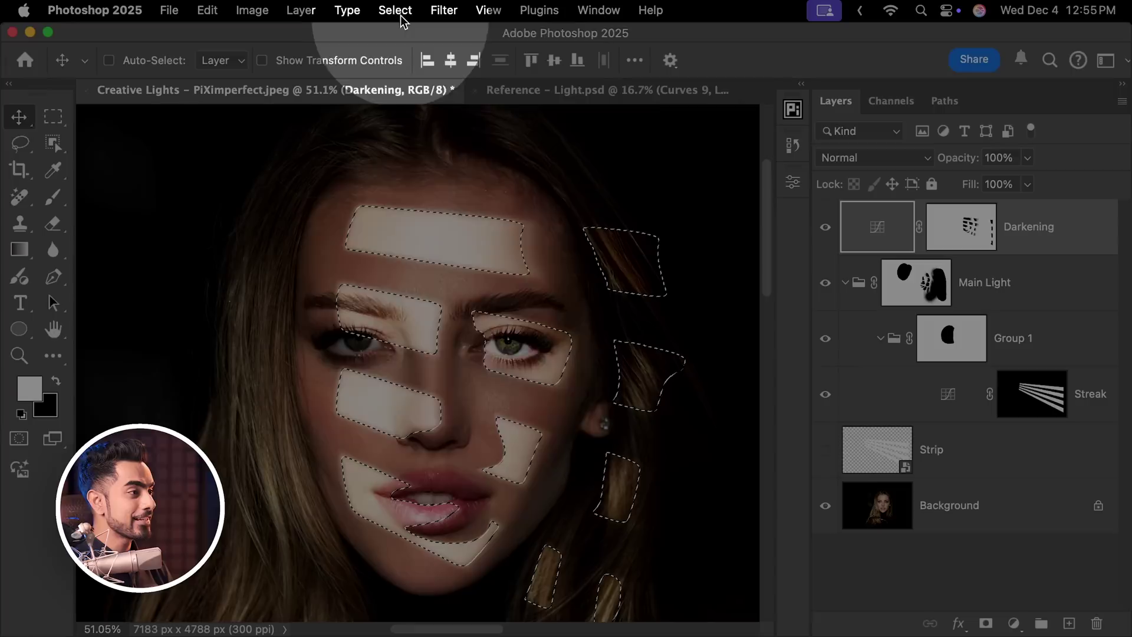
Expand the light streak selection by 2 pixels.
left_click(395, 10)
mouse_move(543, 272)
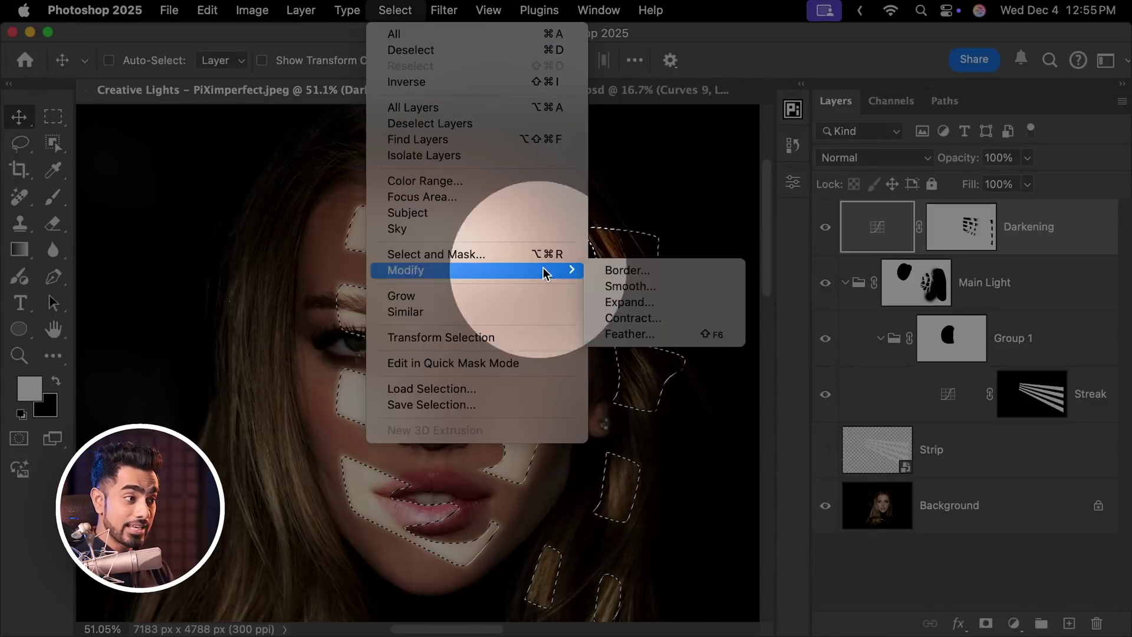
left_click(628, 302)
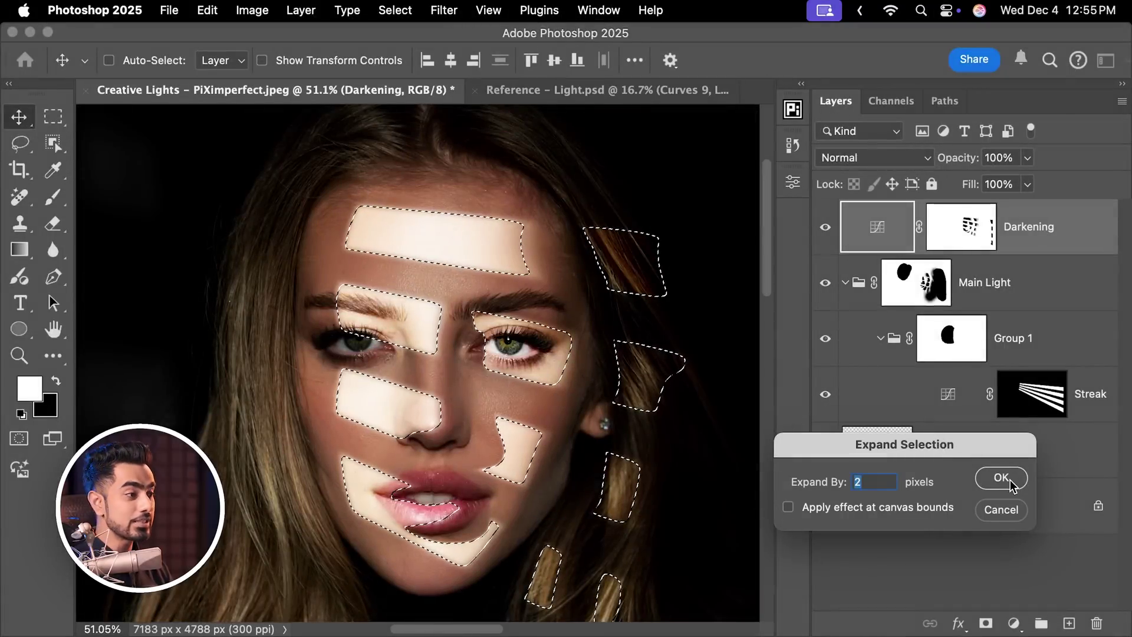
left_click(1001, 477)
left_click_drag(466, 237, 522, 216)
left_click_drag(492, 208, 533, 268)
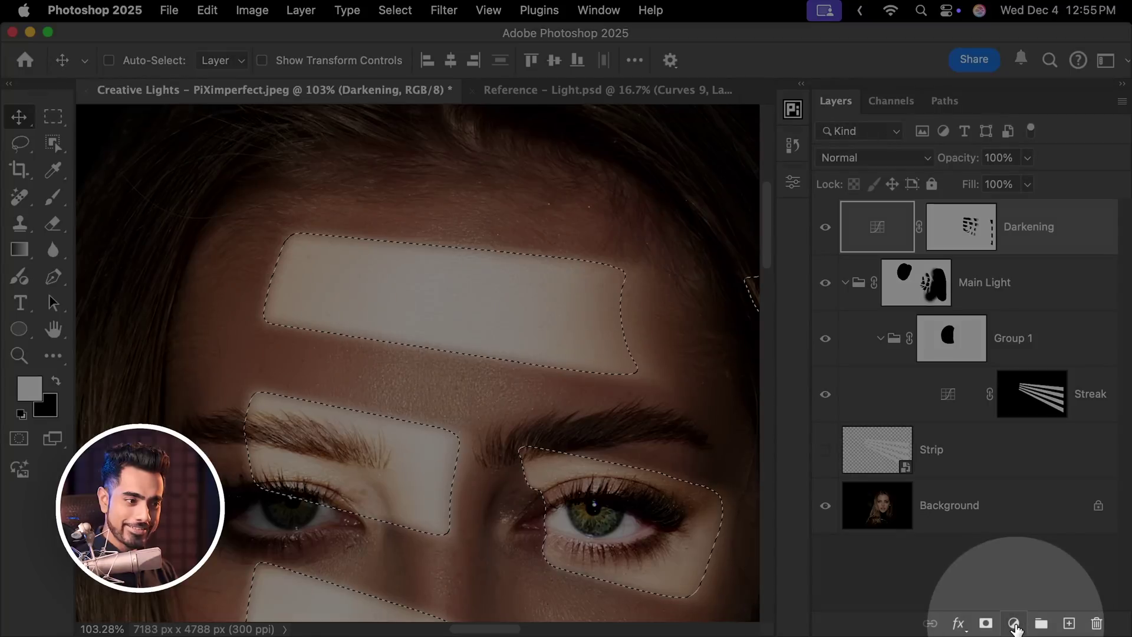
Add a Solid Color fill layer masked by the selection, using the orange-red color #ff4800.
left_click(1014, 625)
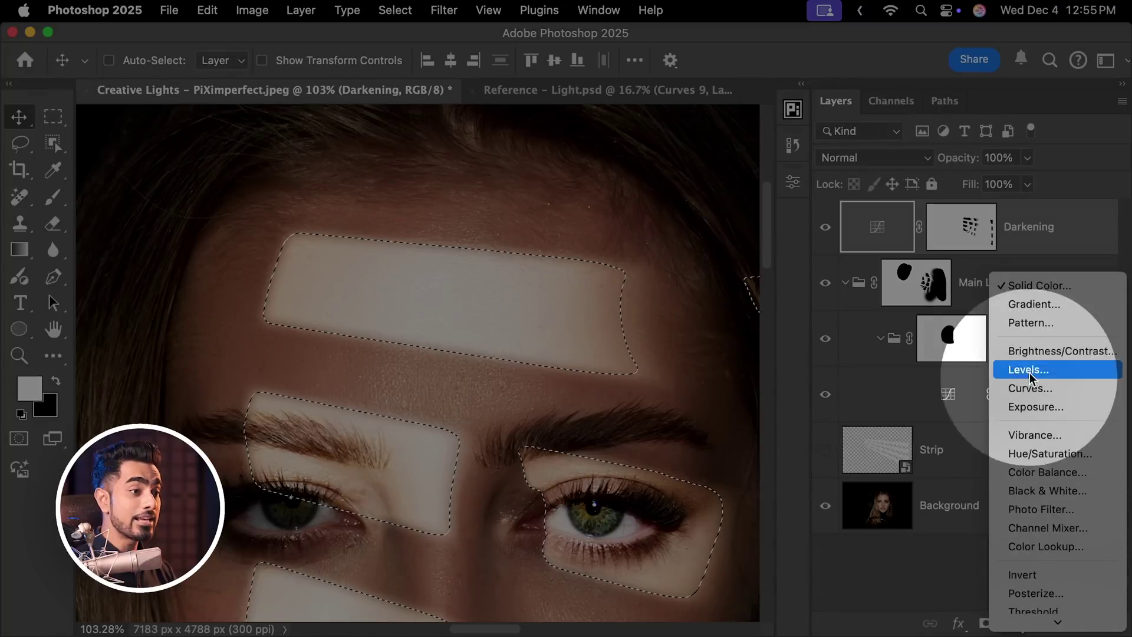
left_click(1031, 288)
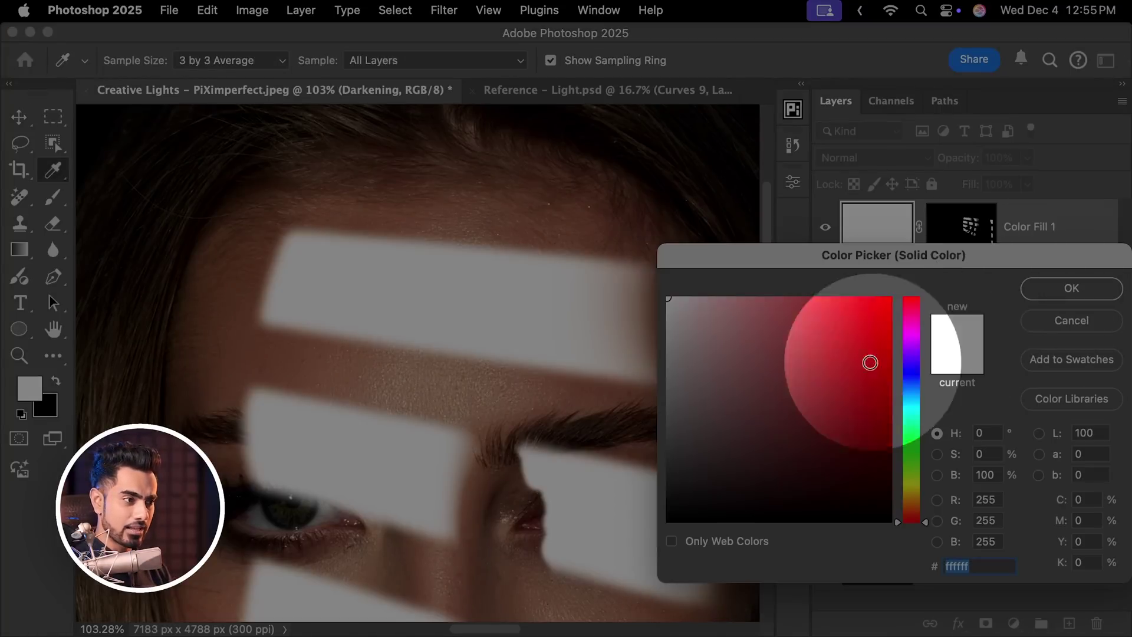
left_click_drag(890, 305, 895, 292)
left_click_drag(928, 519, 928, 516)
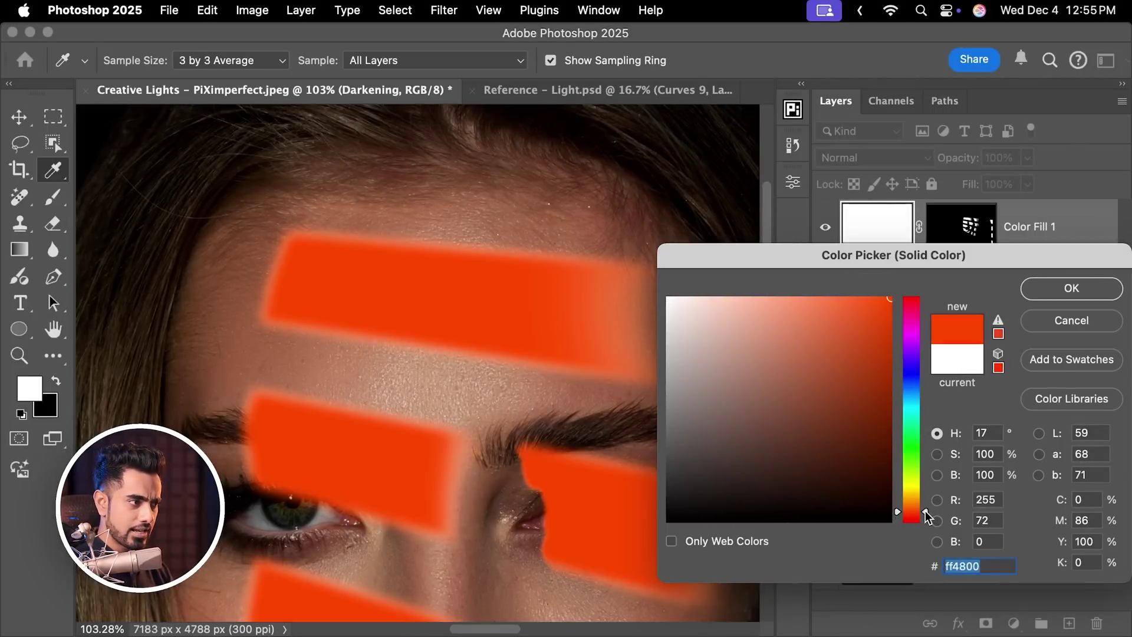
left_click(1071, 289)
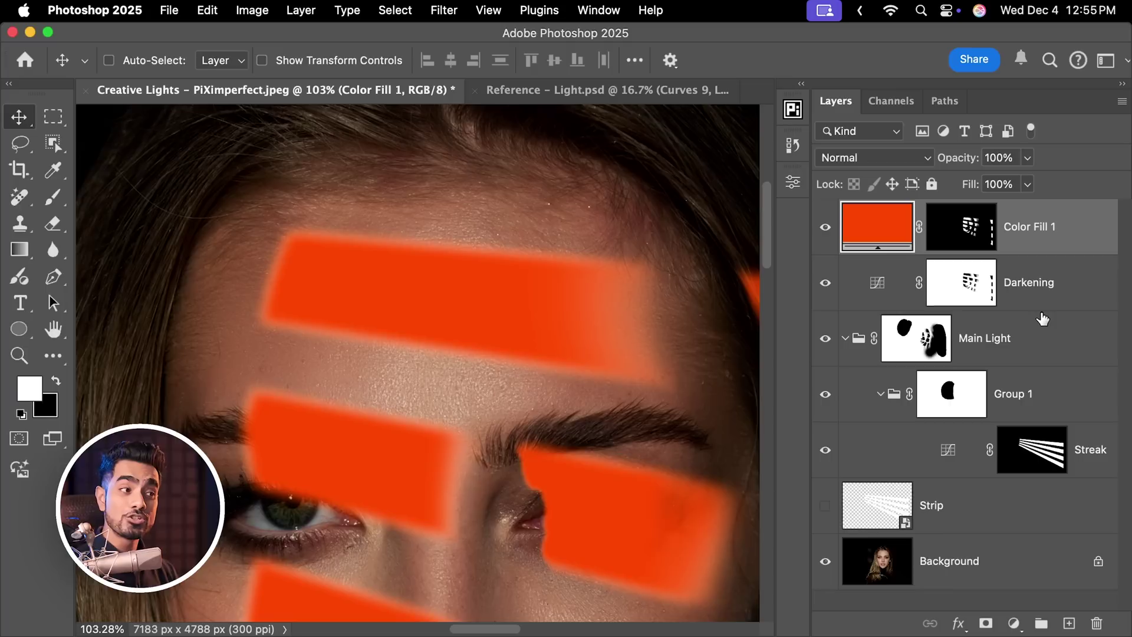
Set the Color Fill 1 layer's blend mode to Overlay and load its mask as a selection.
left_click(904, 156)
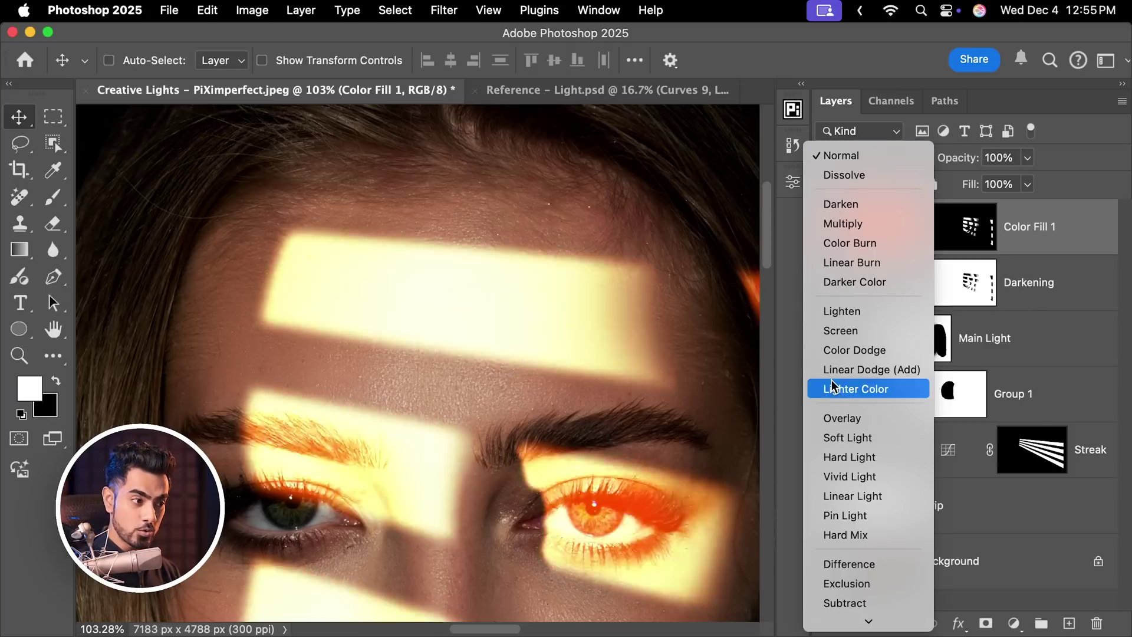
left_click(838, 415)
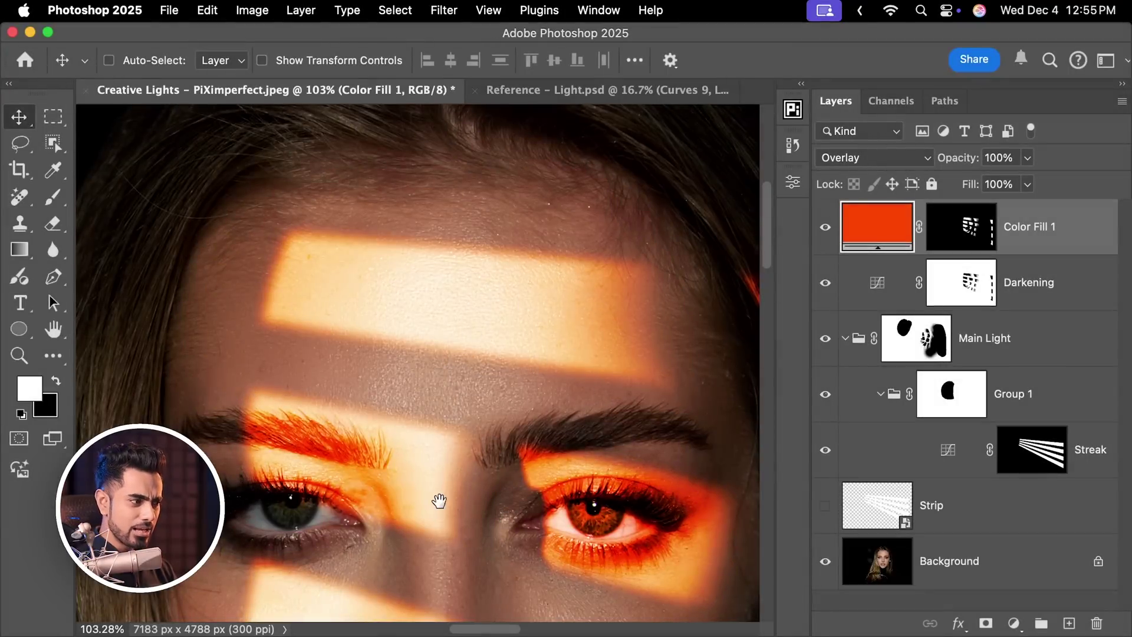
left_click_drag(440, 501, 425, 463)
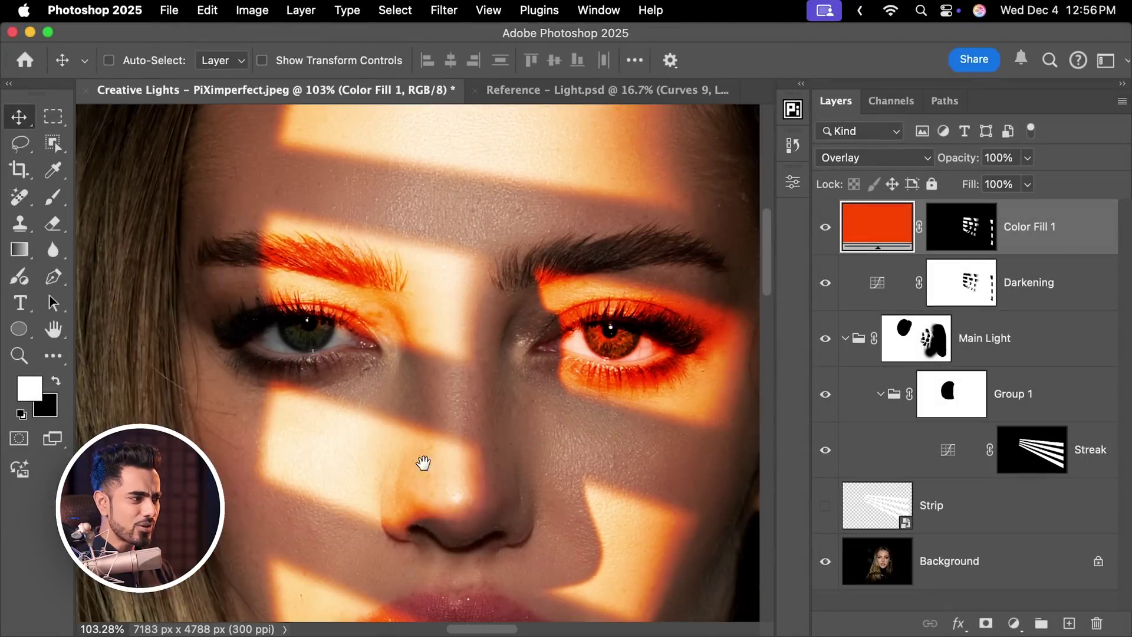
left_click_drag(321, 334, 373, 306)
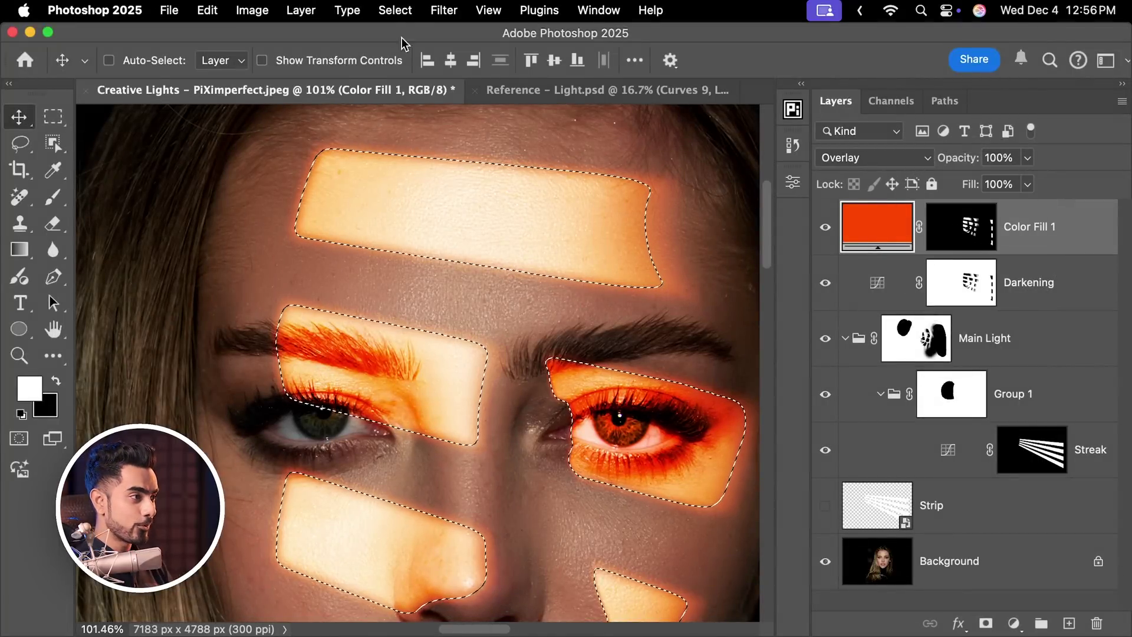
Contract the selection loaded from the Color Fill 1 mask.
left_click(395, 10)
mouse_move(455, 275)
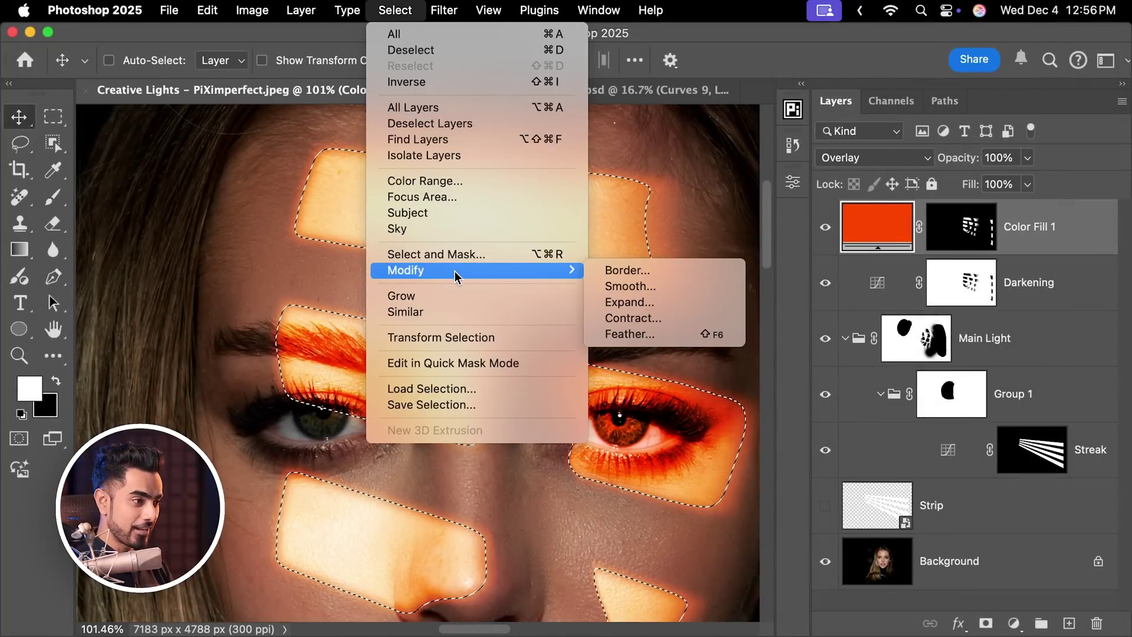
left_click(629, 319)
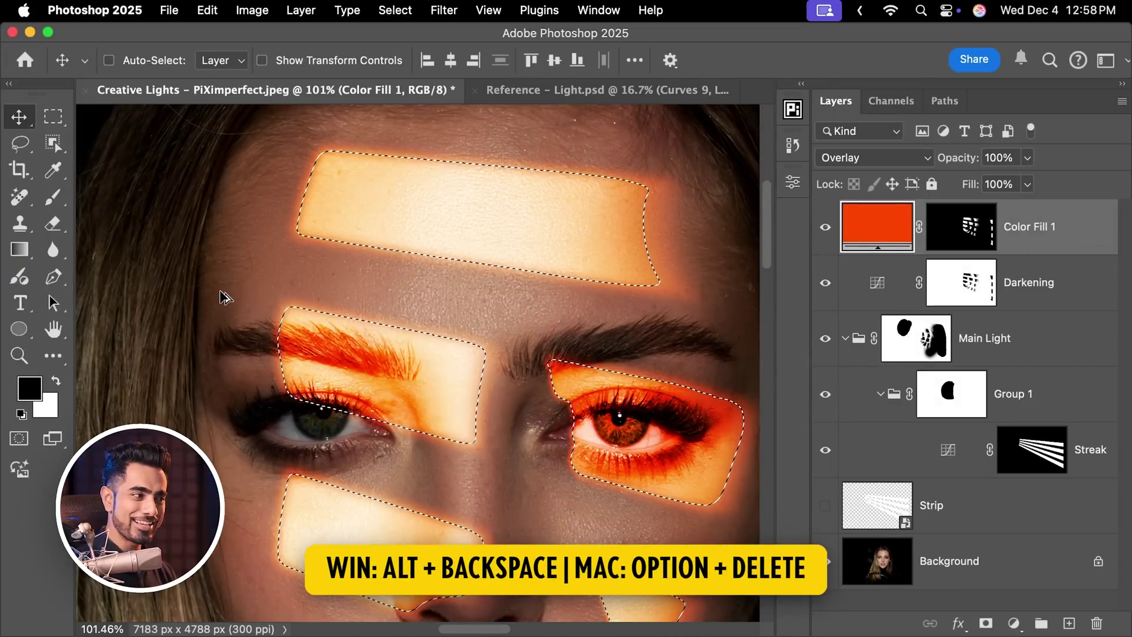
Fill the contracted selection with black on the Color Fill 1 mask, leaving color only along the streak edges, and deselect.
left_click(964, 236)
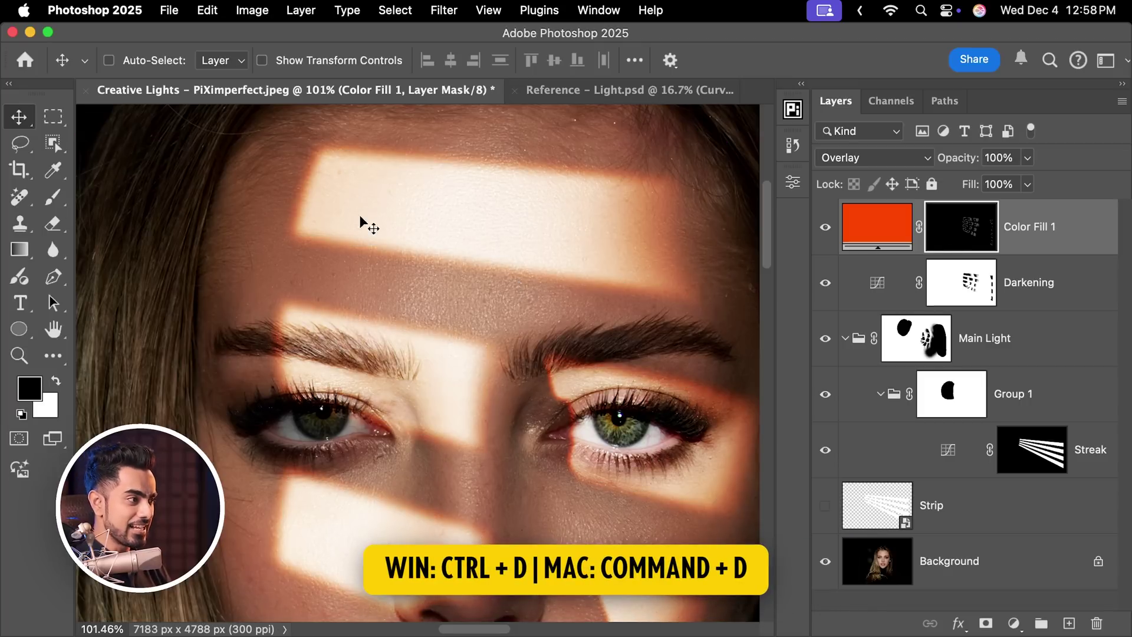
left_click_drag(360, 217, 347, 279)
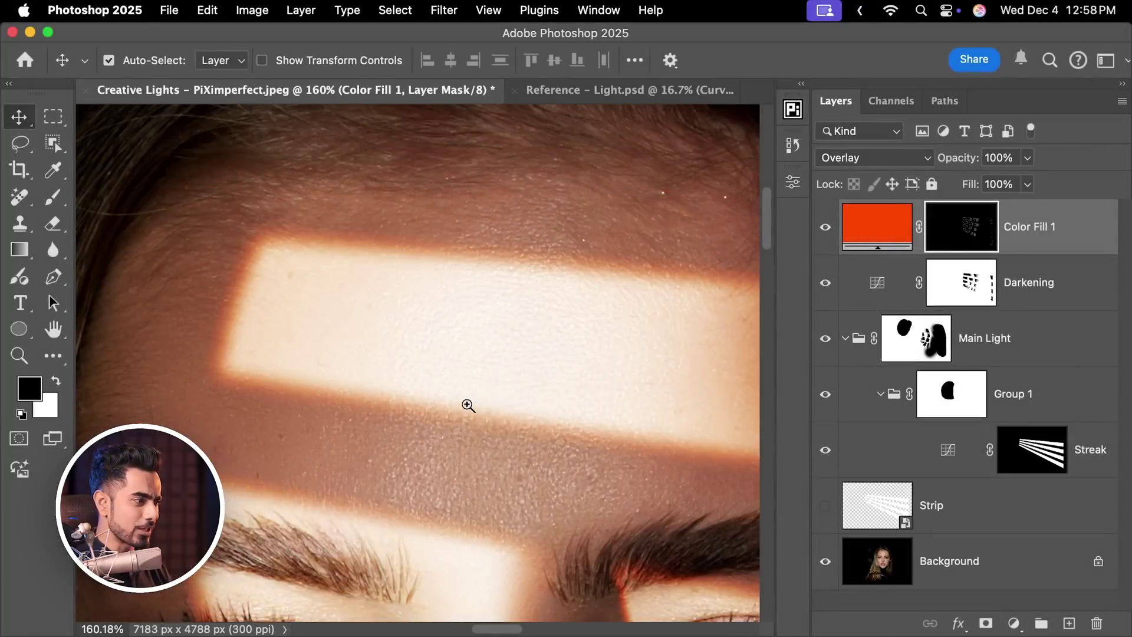
left_click_drag(468, 405, 417, 405)
left_click_drag(479, 466, 431, 279)
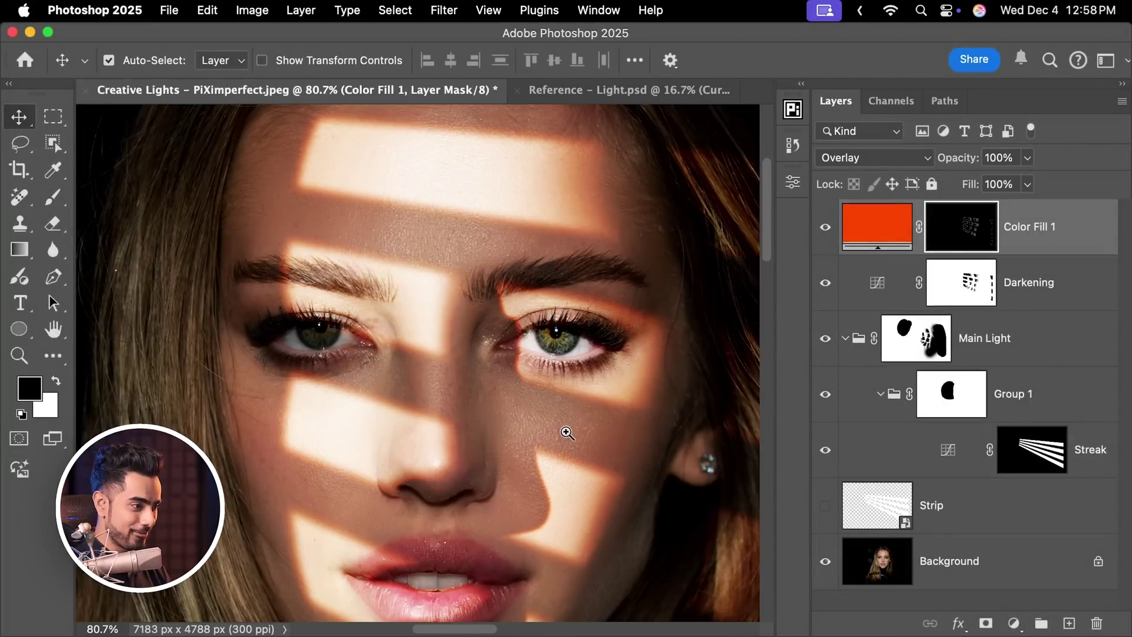
Lower the Color Fill 1 layer's opacity to 32%.
scroll(590, 435, "up", 1)
scroll(576, 425, "down", 3)
scroll(590, 365, "up", 6)
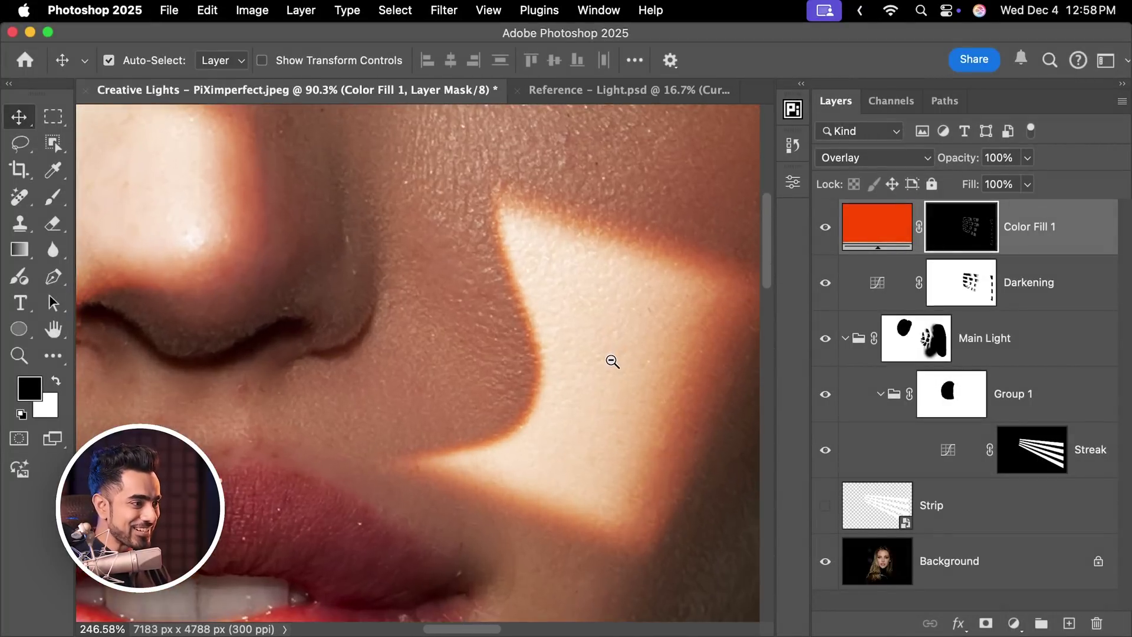
scroll(613, 361, "down", 3)
scroll(551, 376, "up", 4)
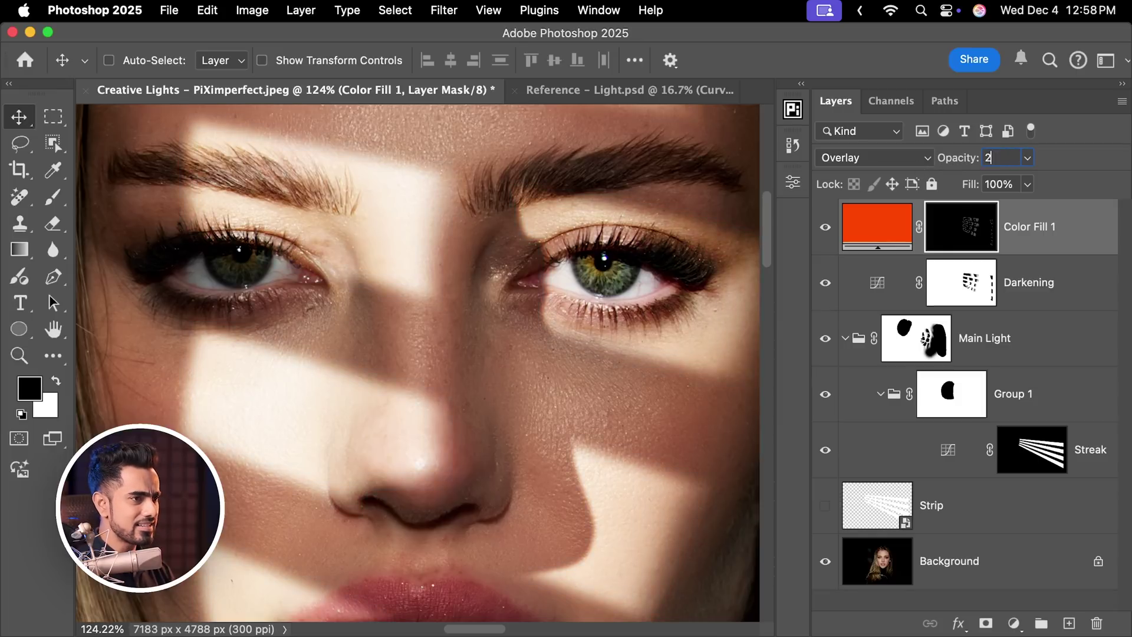
scroll(579, 376, "down", 3)
scroll(579, 405, "up", 5)
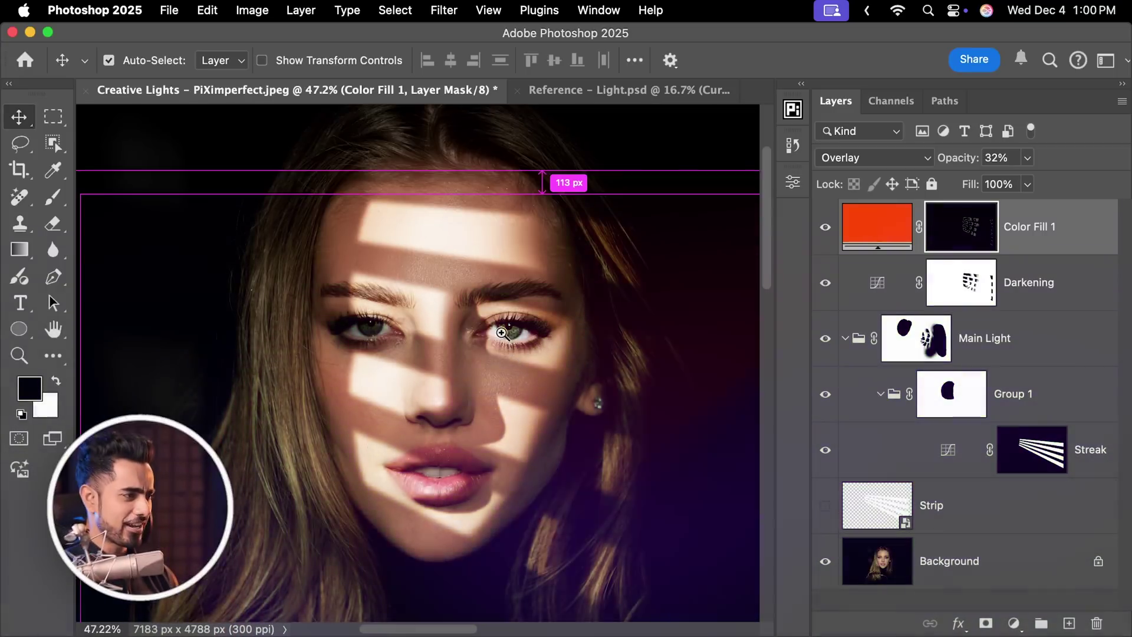
Add a Curves adjustment layer, invert its mask to black, and raise the RGB curve to input 92, output 186.
left_click_drag(556, 320, 545, 332)
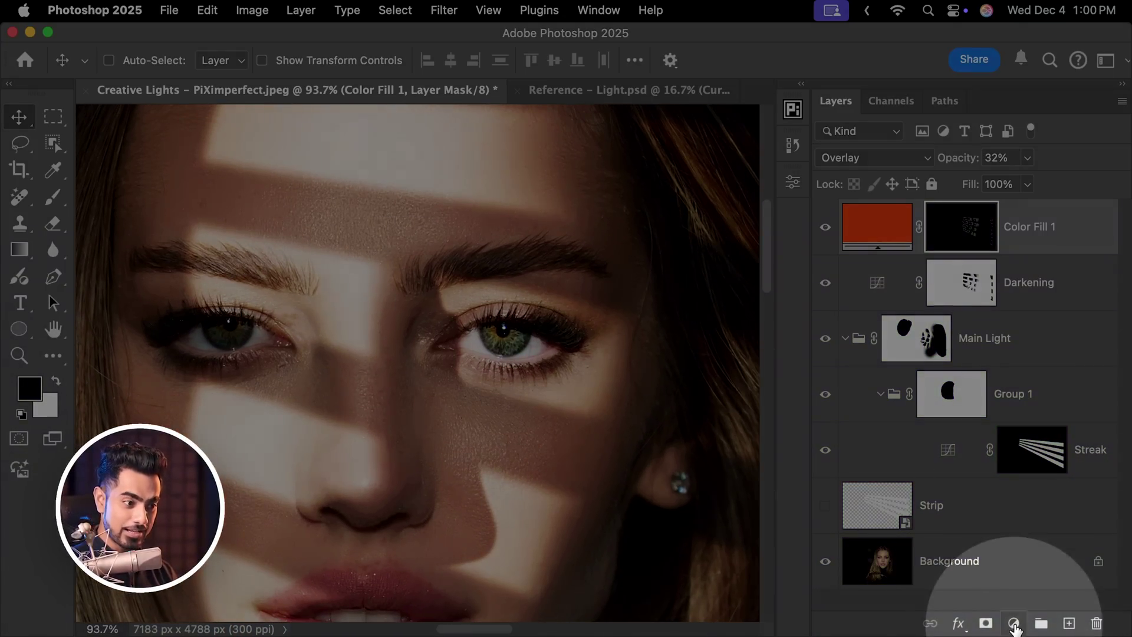
left_click(1014, 623)
left_click(1031, 359)
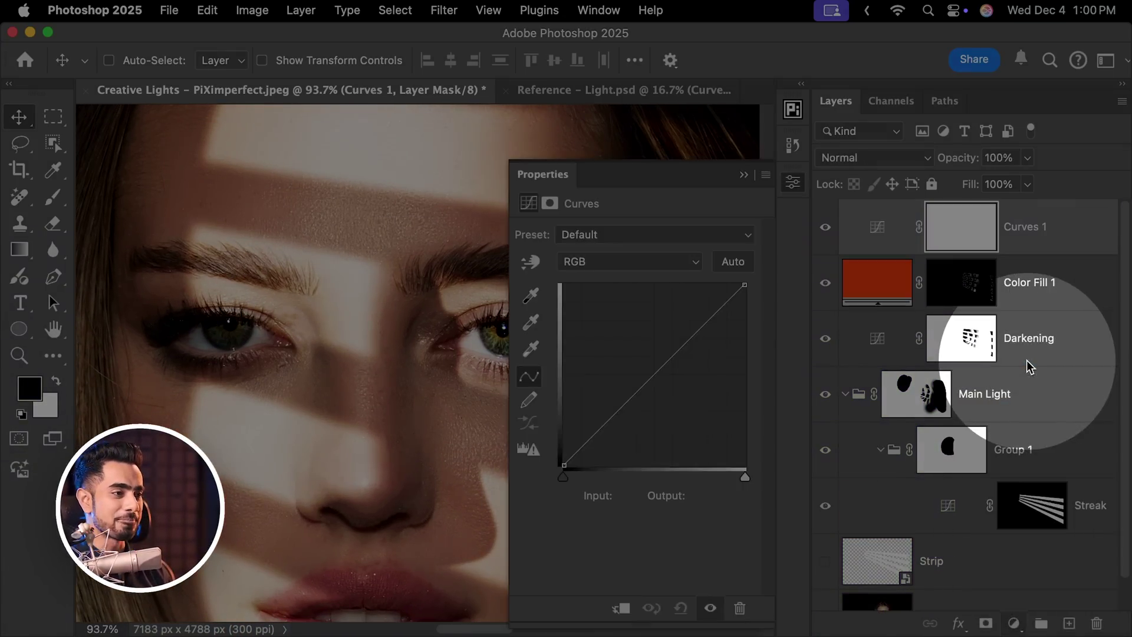
key("super+i")
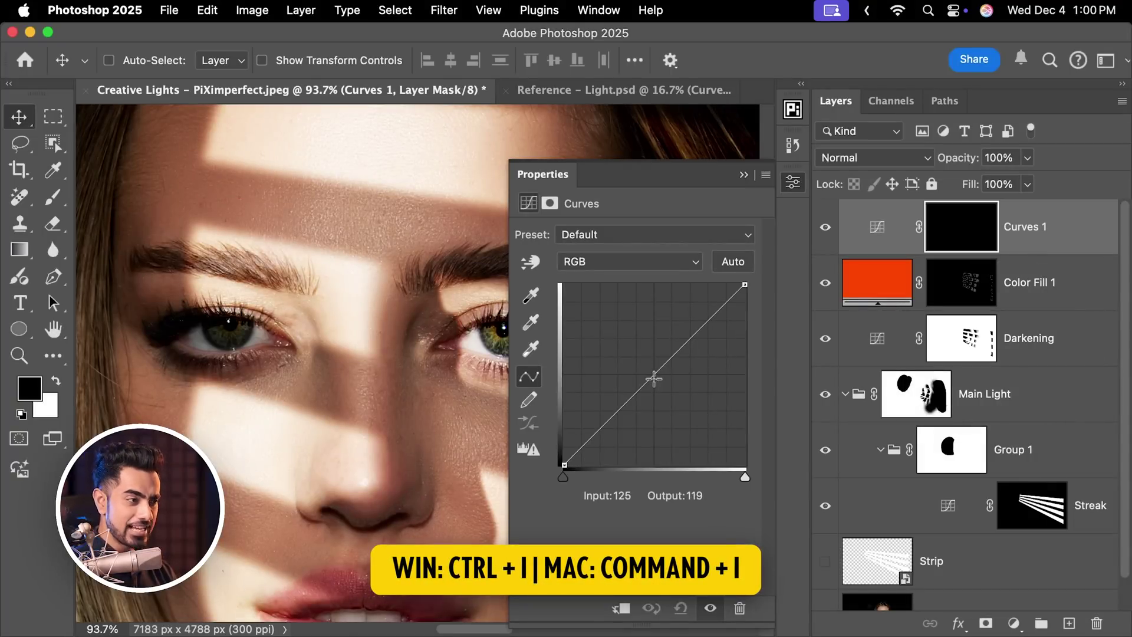
left_click_drag(654, 379, 627, 331)
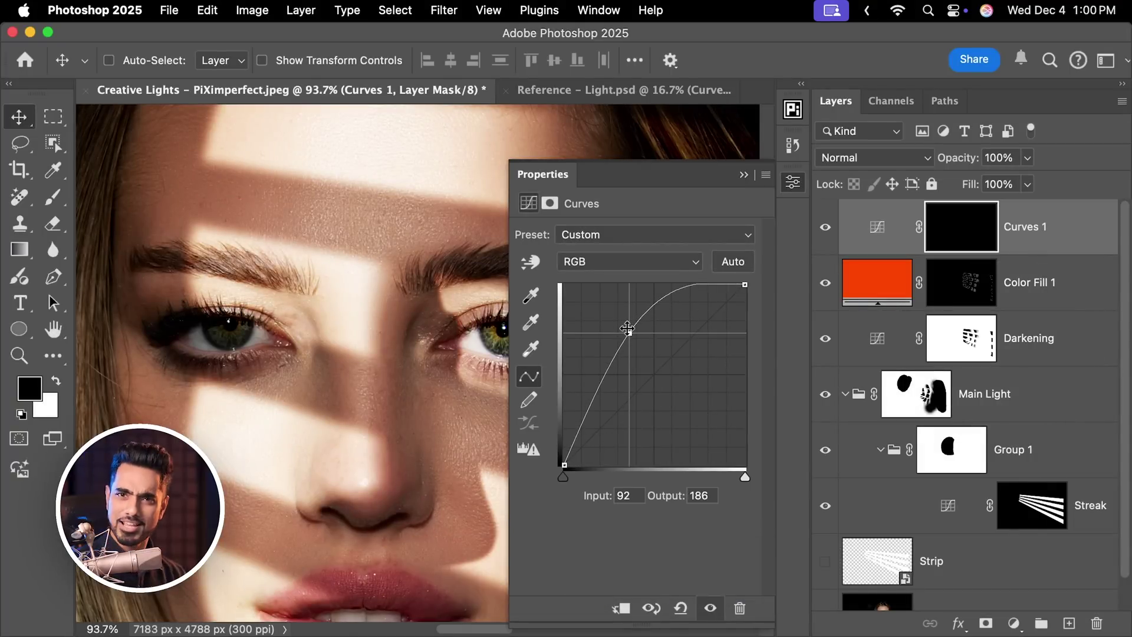
Paint white over the iris of the lit eye on the Curves 1 mask with a size 90 brush.
key("b")
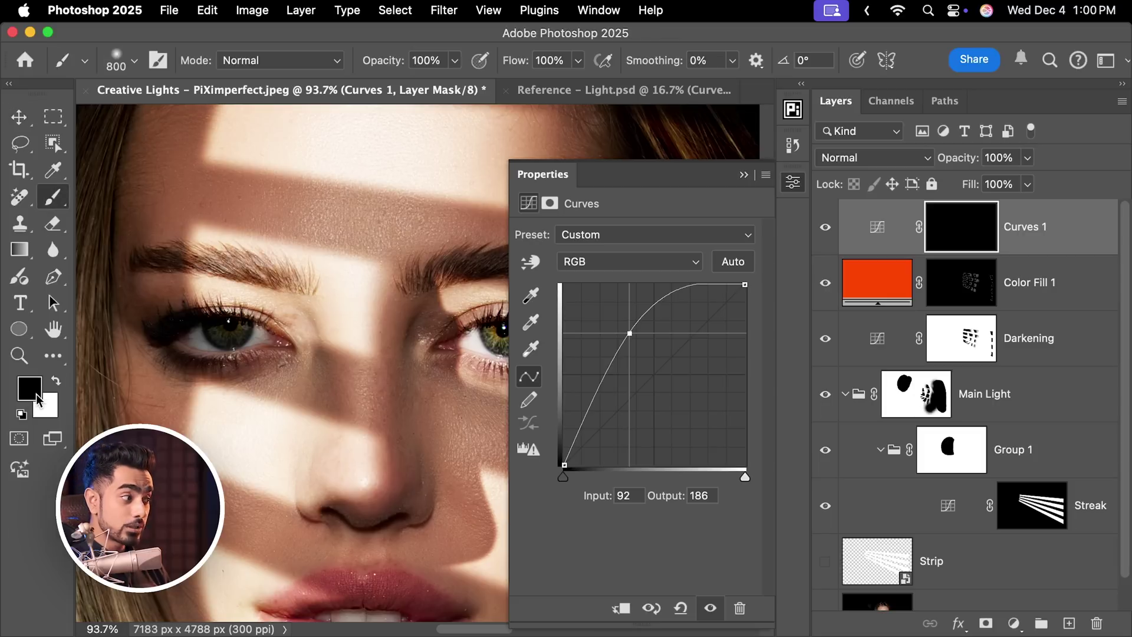
mouse_move(436, 333)
left_mouse_down()
mouse_move(463, 328)
mouse_move(437, 368)
left_mouse_up()
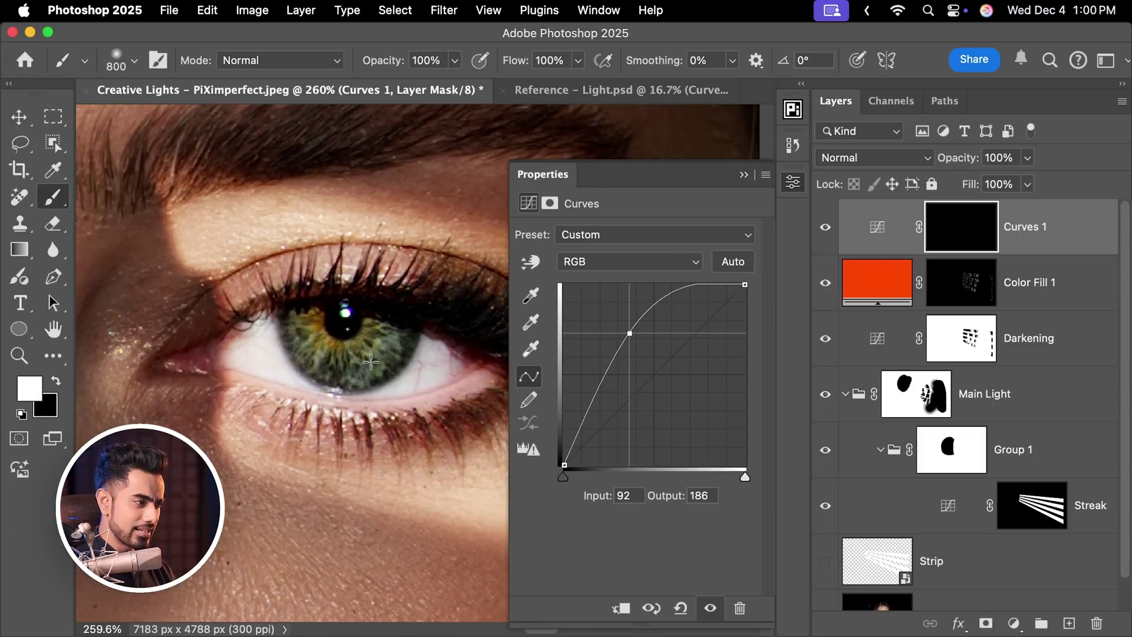
key("bracketleft")
key("bracketleft")
key("bracketleft")
key("bracketleft")
key("bracketleft")
key("bracketleft")
key("bracketleft")
key("bracketleft")
key("bracketleft")
key("bracketleft")
key("bracketleft")
key("bracketleft")
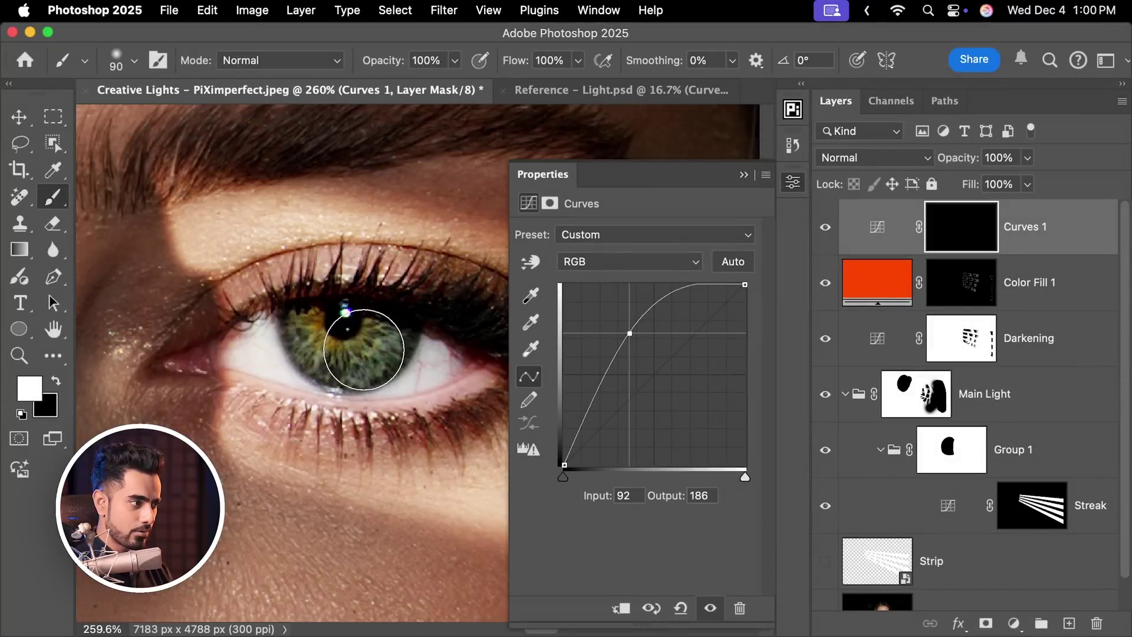
left_click_drag(363, 349, 364, 360)
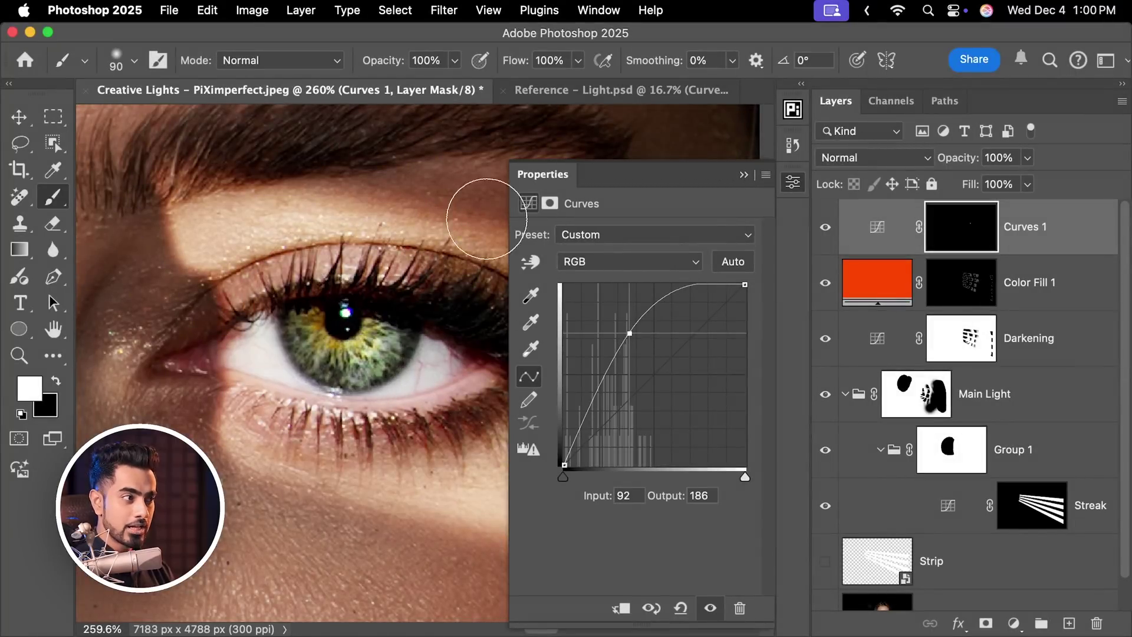
left_click_drag(397, 301, 348, 306)
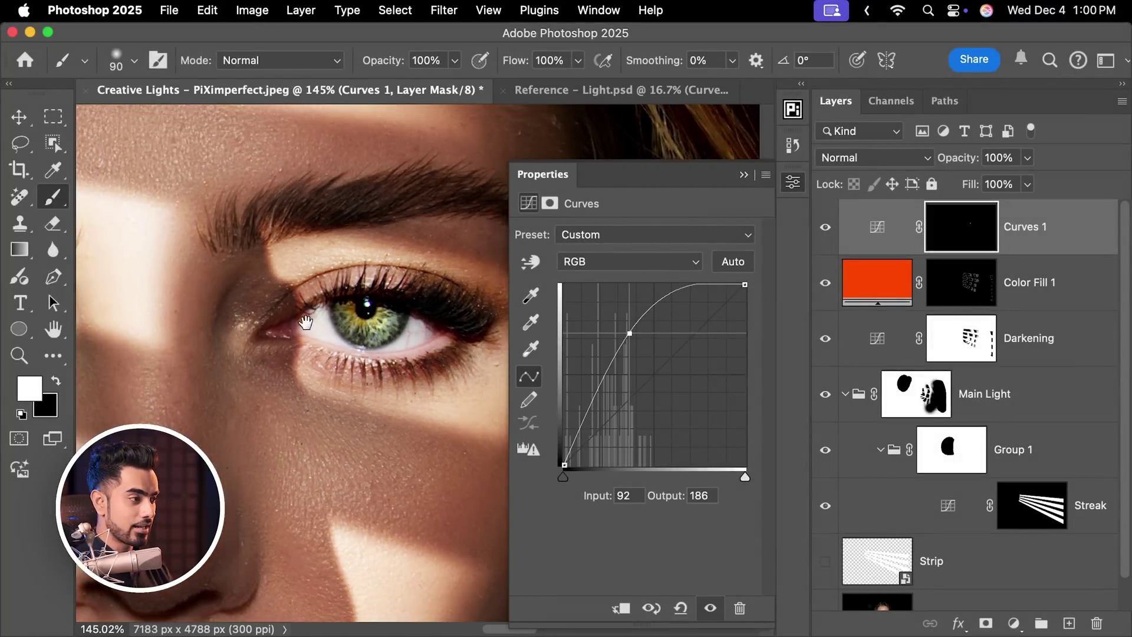
Paint white over the iris of the other, shadowed eye on the Curves 1 mask.
left_click_drag(236, 351, 400, 359)
left_click_drag(182, 342, 272, 339)
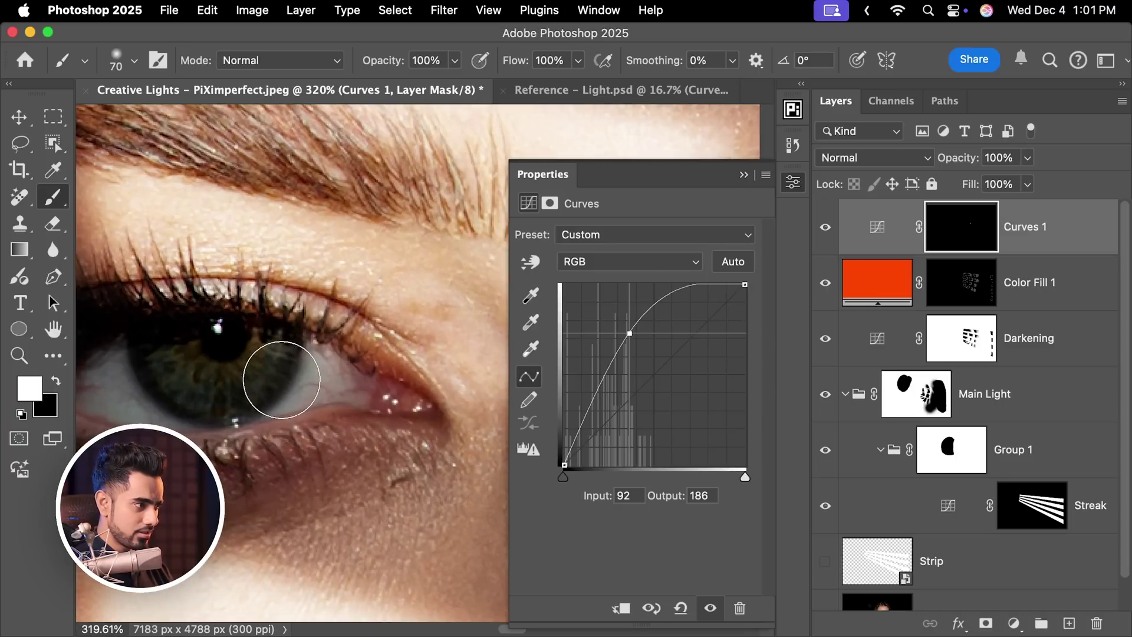
left_click_drag(286, 379, 281, 370)
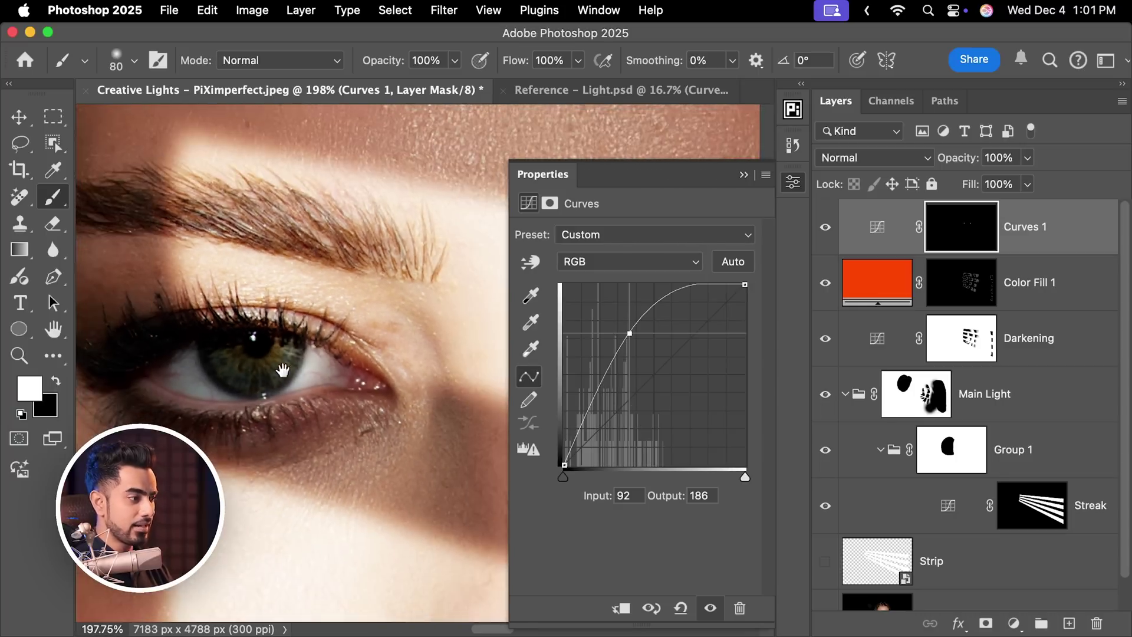
Paint black on the Curves 1 mask around the lit eye's iris with a size 60 brush to remove brightening from the white.
left_click_drag(454, 353, 264, 325)
scroll(264, 325, "left", 4)
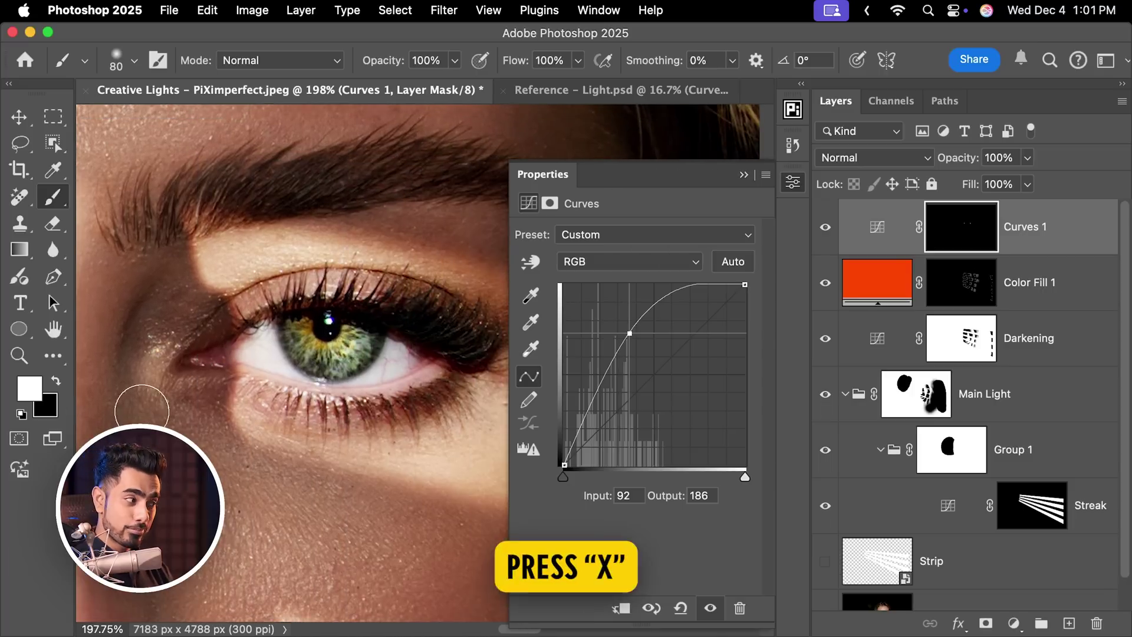
key("x")
scroll(394, 380, "up", 3)
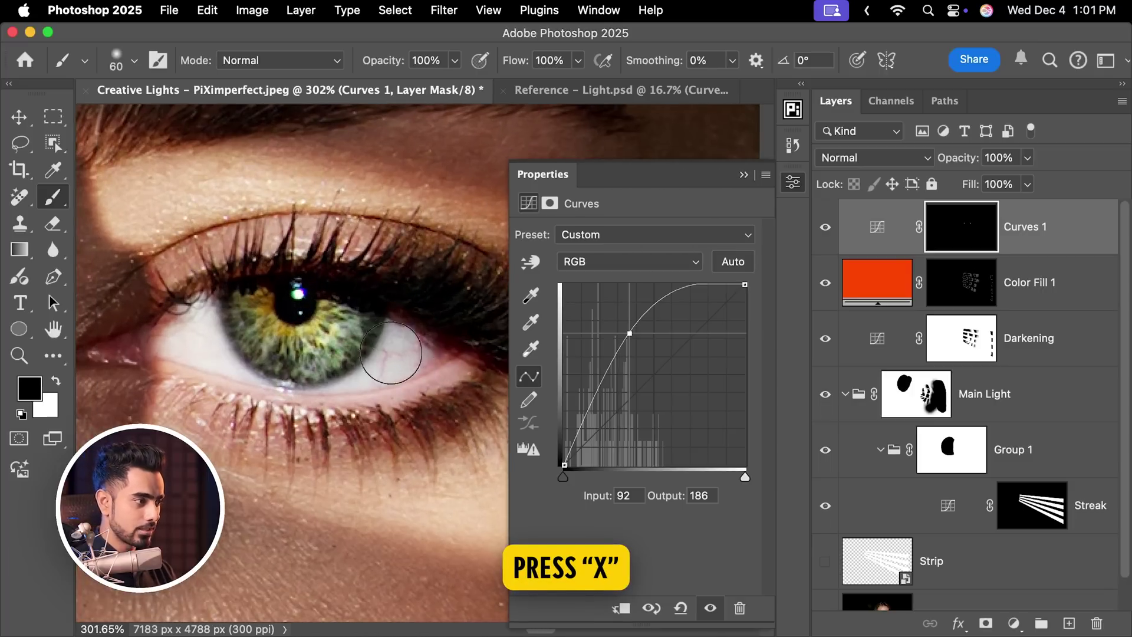
mouse_move(397, 331)
left_mouse_down()
mouse_move(355, 401)
mouse_move(338, 399)
left_mouse_up()
key("bracketright")
Clean up the brightening around the shadowed eye's iris by painting black on the Curves 1 mask with a size 50 brush.
scroll(338, 400, "down", 3)
left_click_drag(200, 401, 528, 424)
scroll(265, 409, "left", 3)
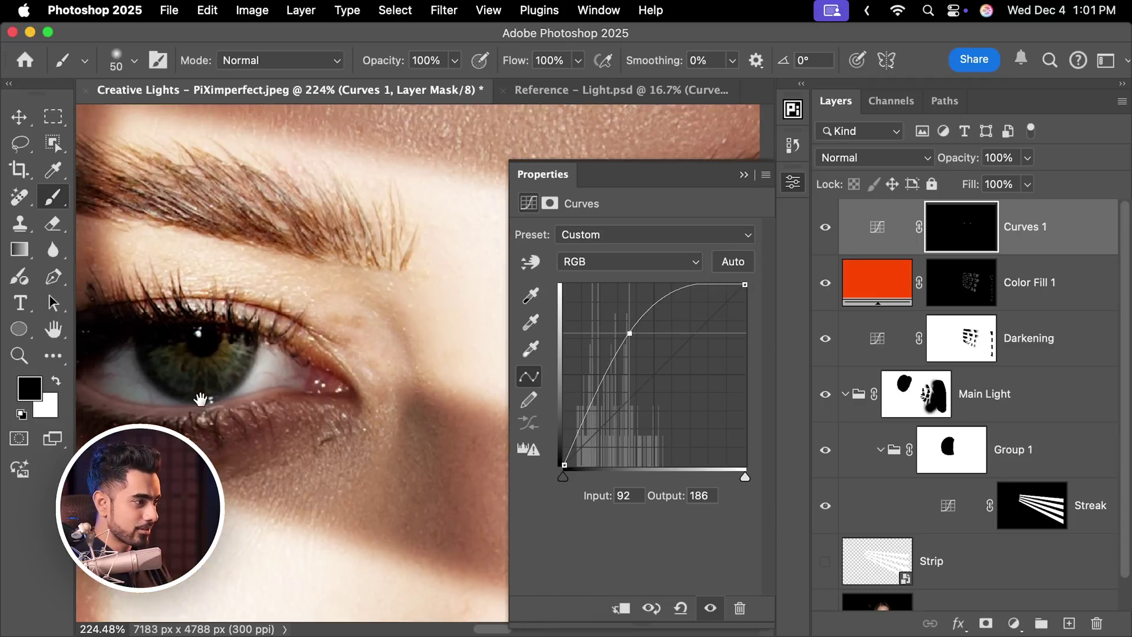
scroll(261, 376, "up", 4)
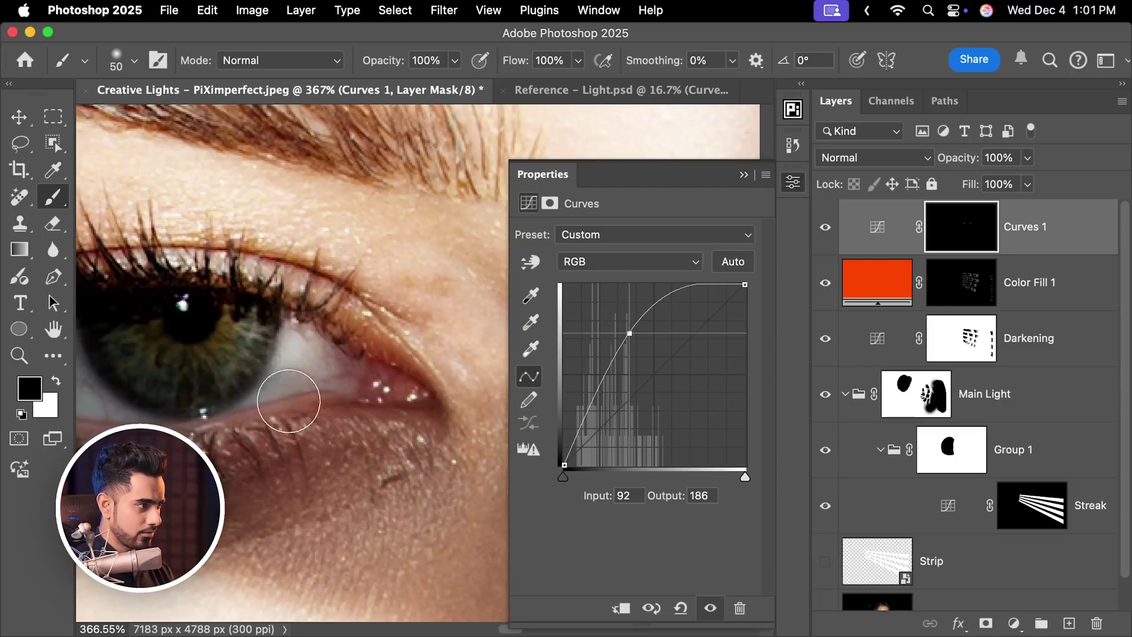
left_click(332, 304)
scroll(316, 314, "down", 5)
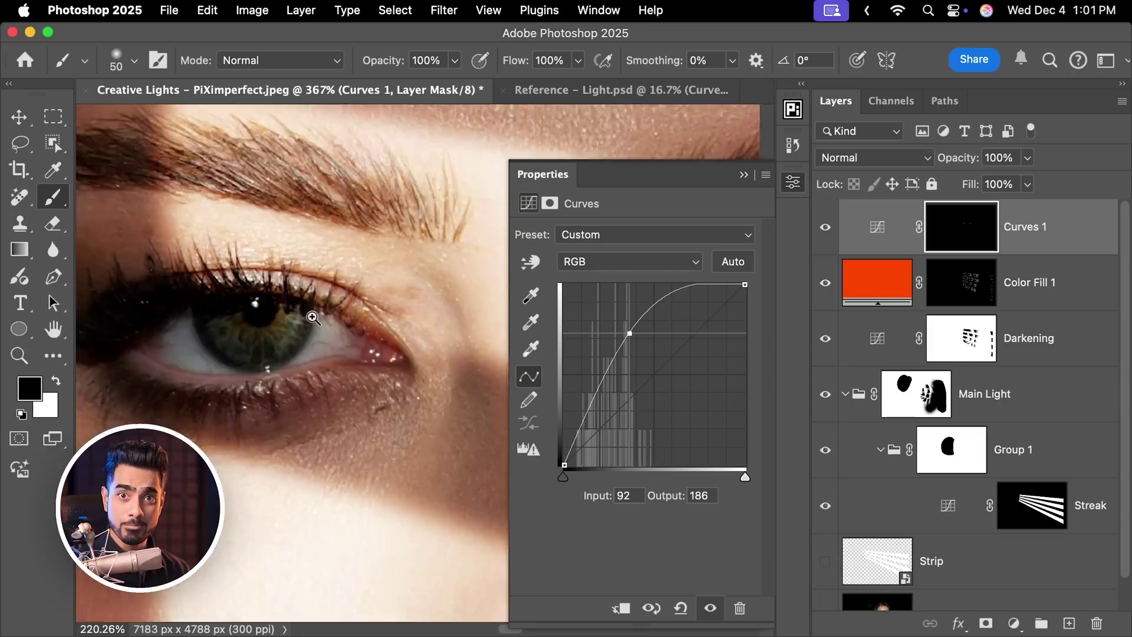
In the Curves 1 layer's Blend If settings, raise the Underlying Layer shadow limit to 68 and split it for a soft transition.
left_click(933, 237)
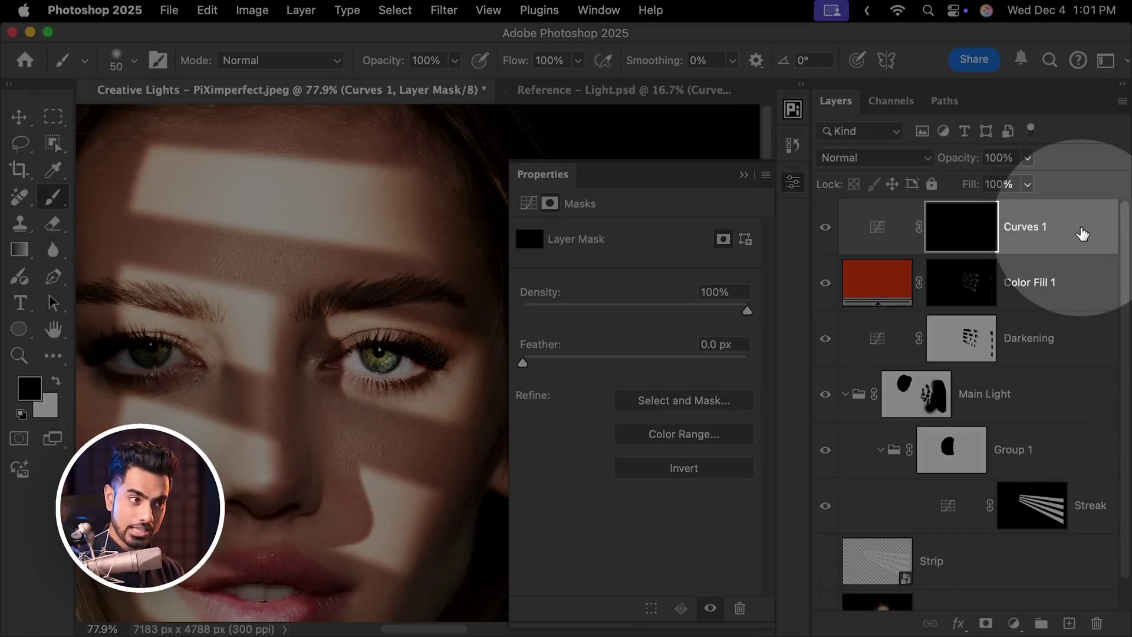
double_click(1083, 234)
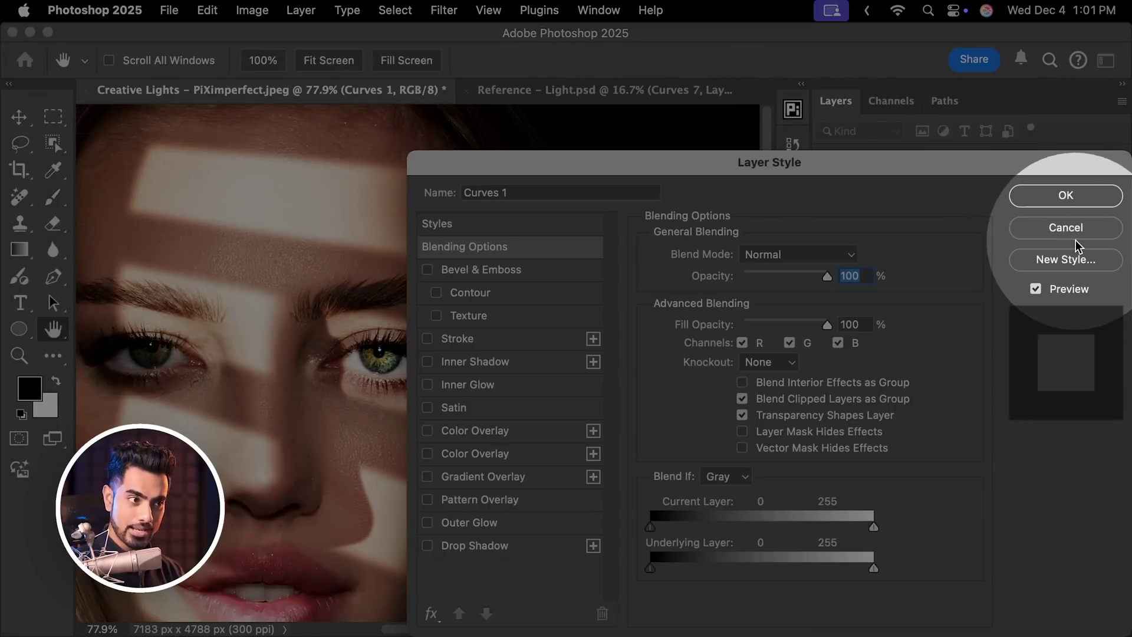
left_click_drag(637, 156, 635, 115)
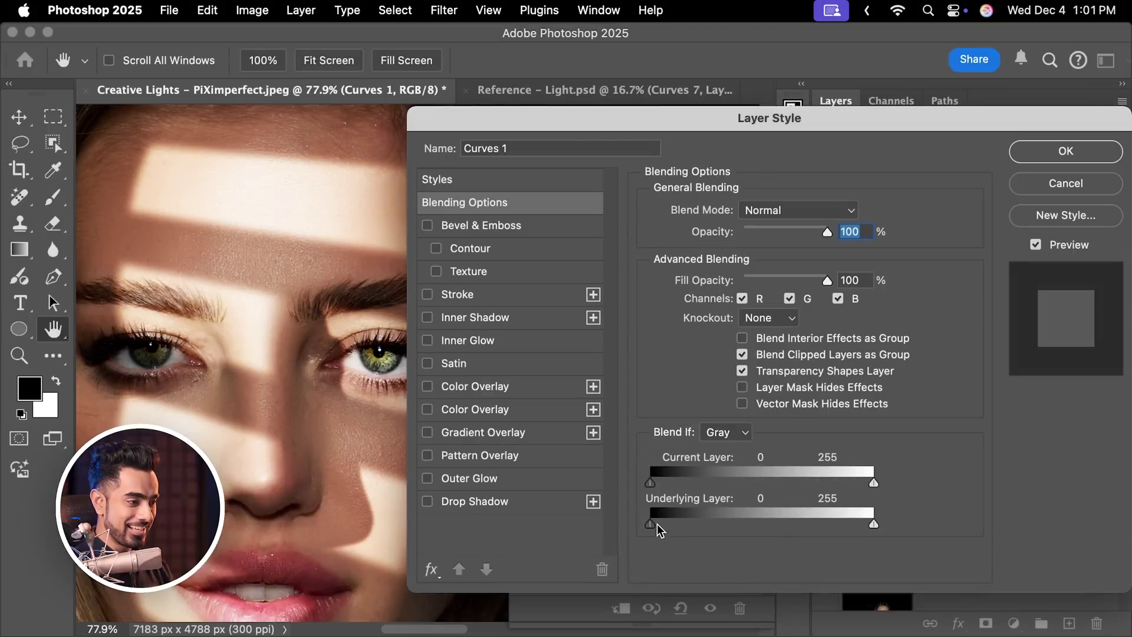
left_click_drag(669, 528, 747, 527)
scroll(328, 392, "up", 8)
left_click_drag(327, 392, 287, 399)
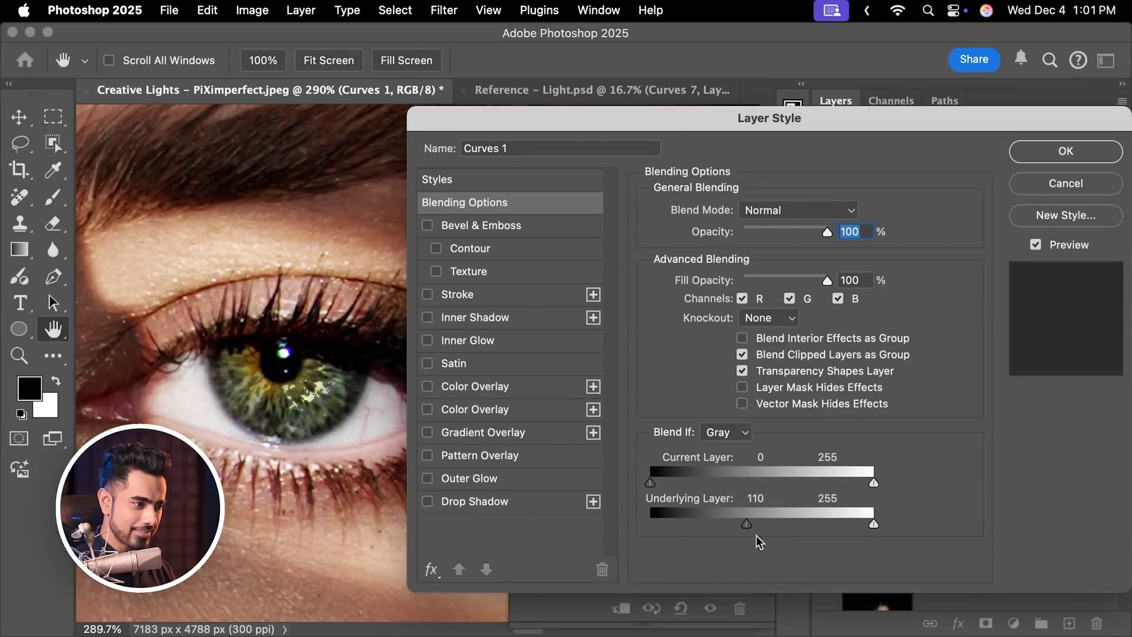
left_click_drag(744, 527, 711, 530)
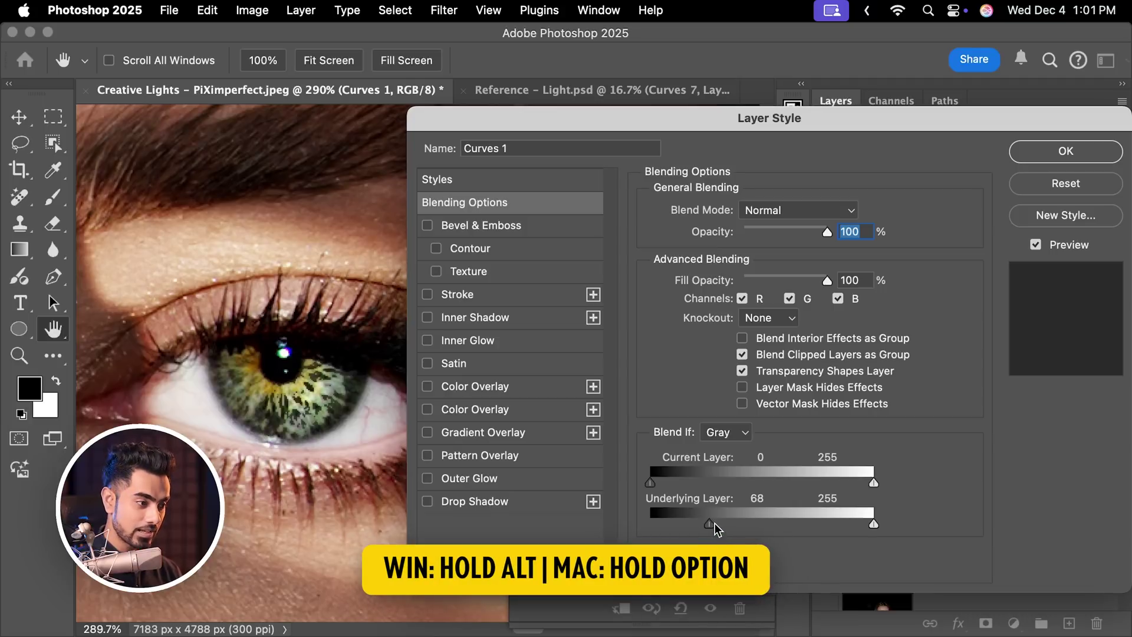
left_click_drag(686, 527, 740, 527)
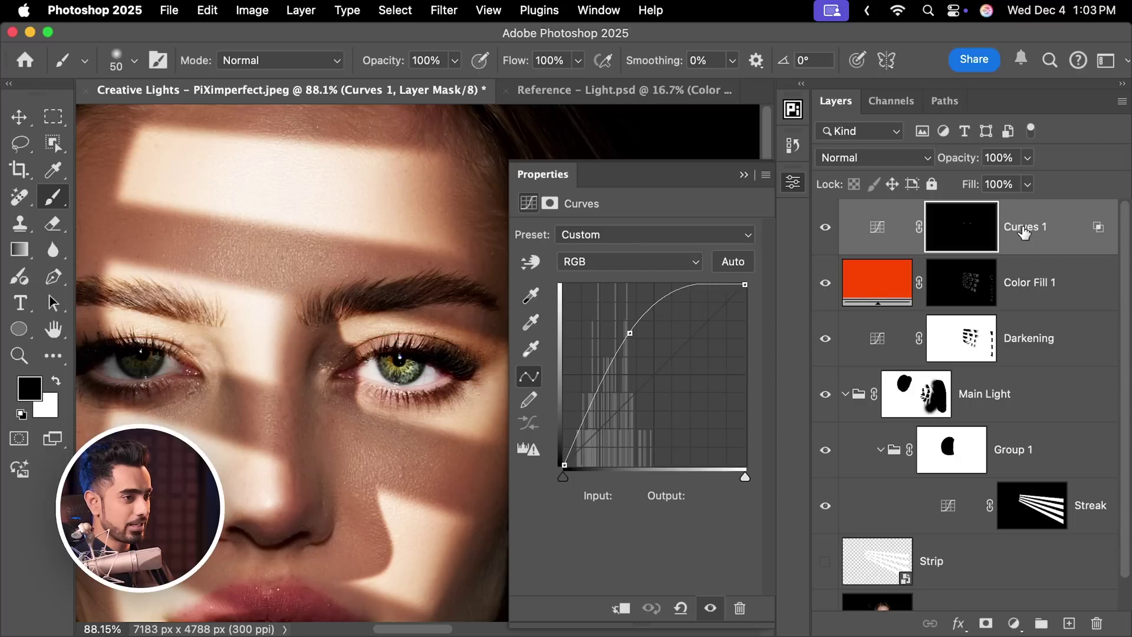
Rename the Curves 1 layer as Eyes and the Color Fill 1 layer as Orange Edge.
double_click(1023, 227)
type("Eyes")
key("Return")
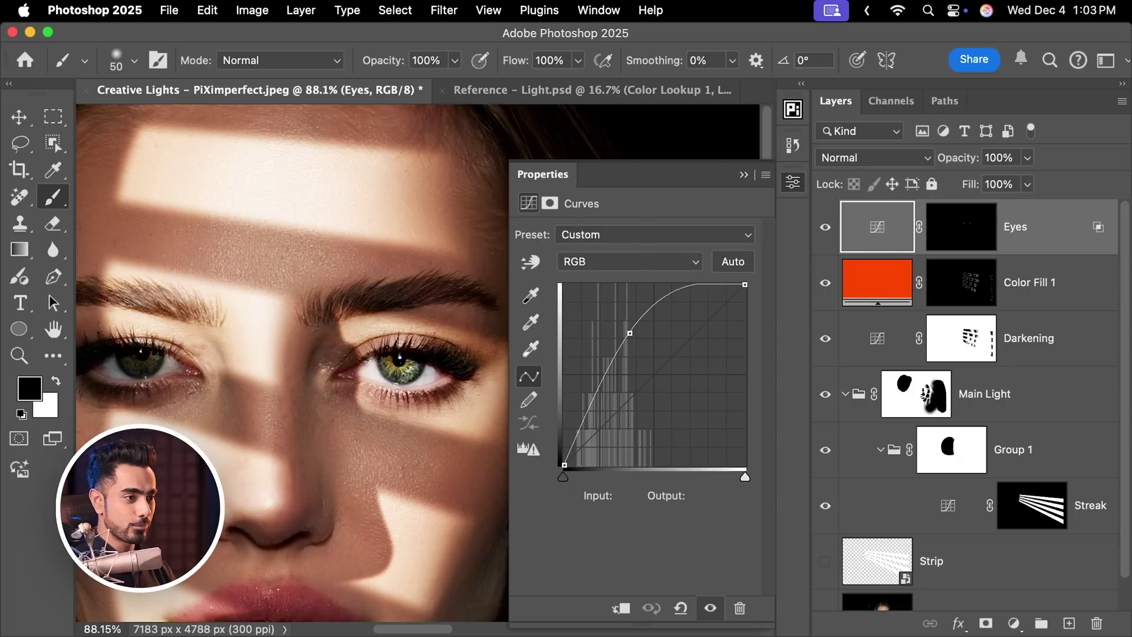
double_click(1016, 284)
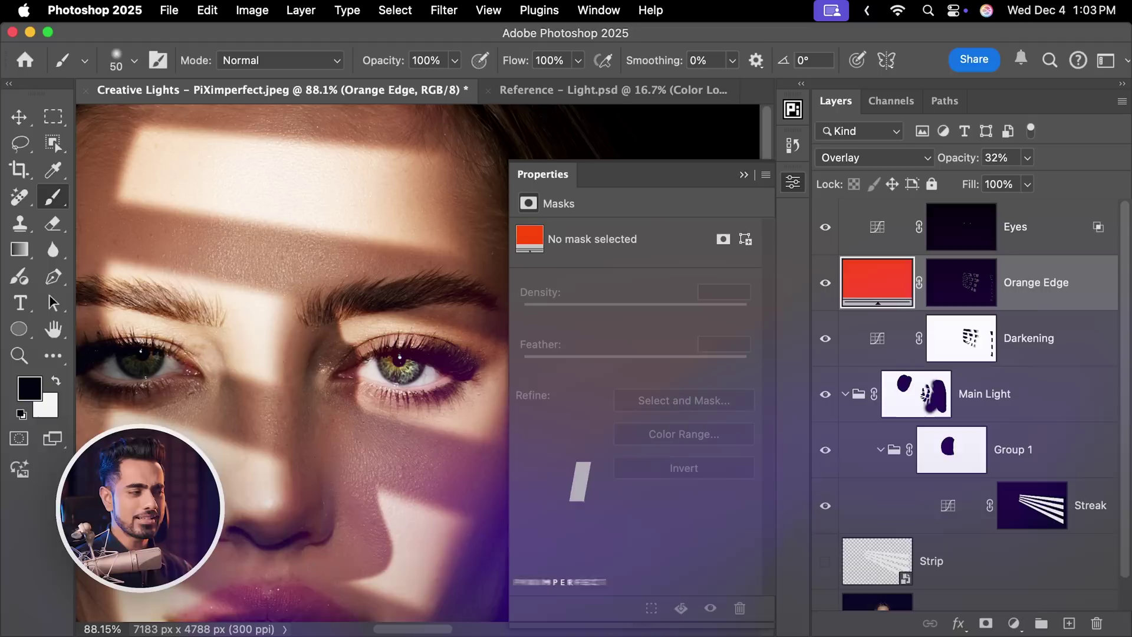
Add a Color Lookup adjustment layer above the Eyes layer and load the Crisp_Warm.look 3D LUT.
left_click(745, 176)
left_click_drag(581, 230, 496, 284)
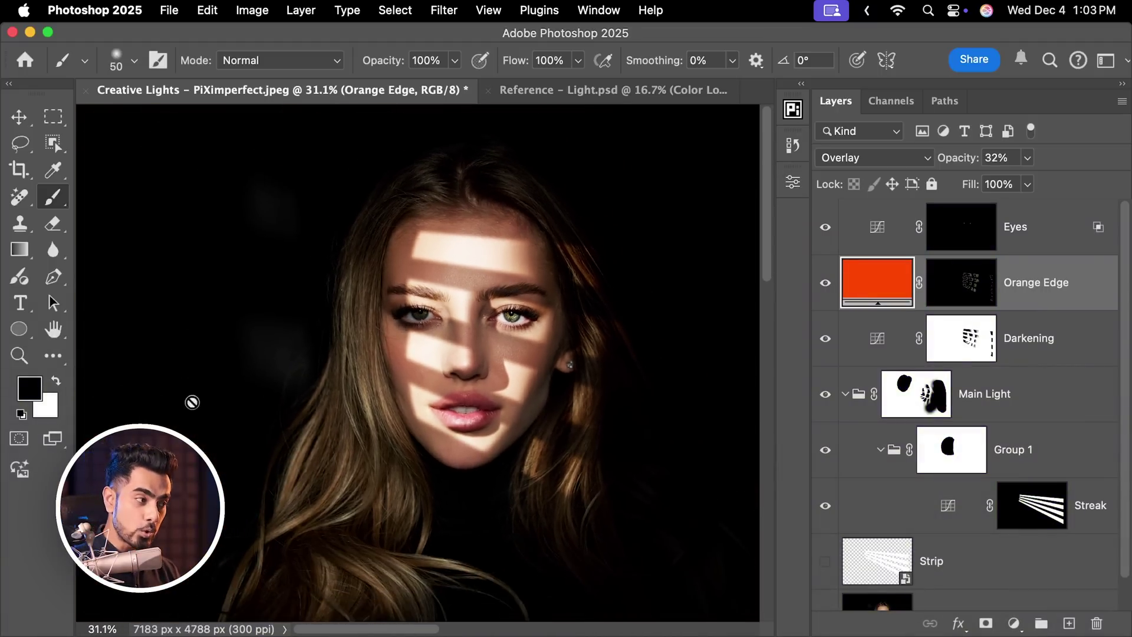
scroll(531, 377, "right", 2)
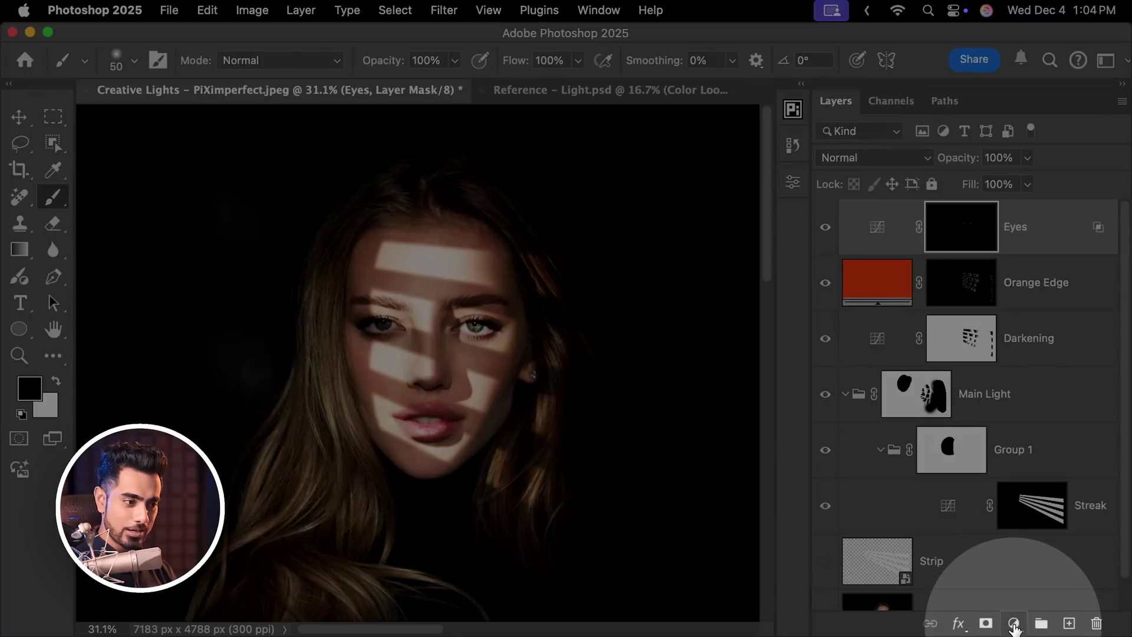
left_click(1014, 625)
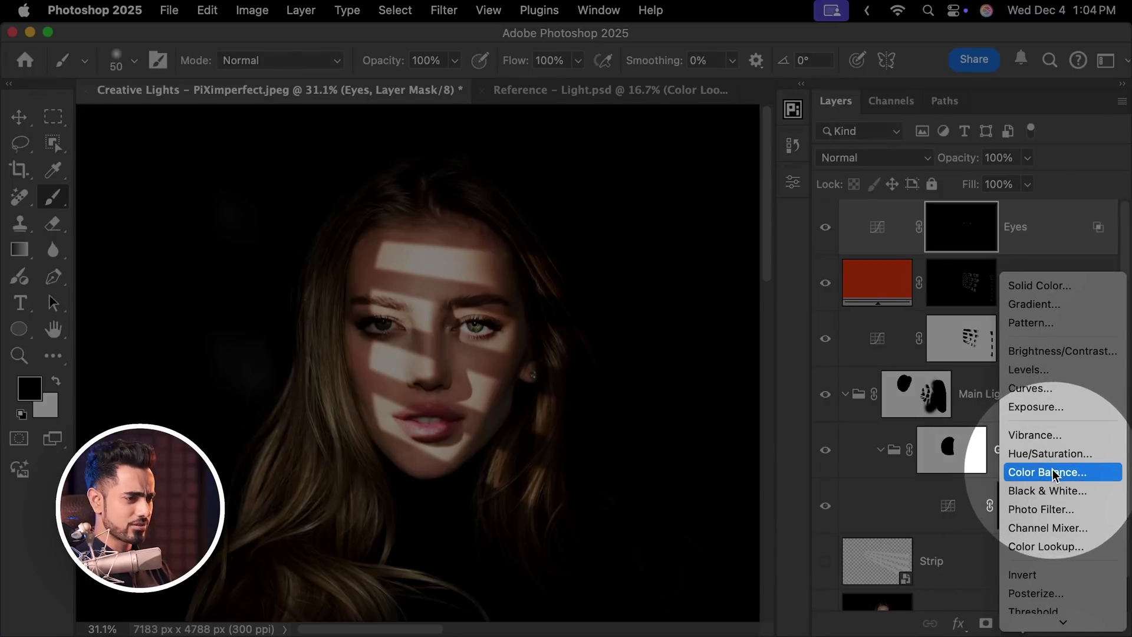
left_click(1044, 547)
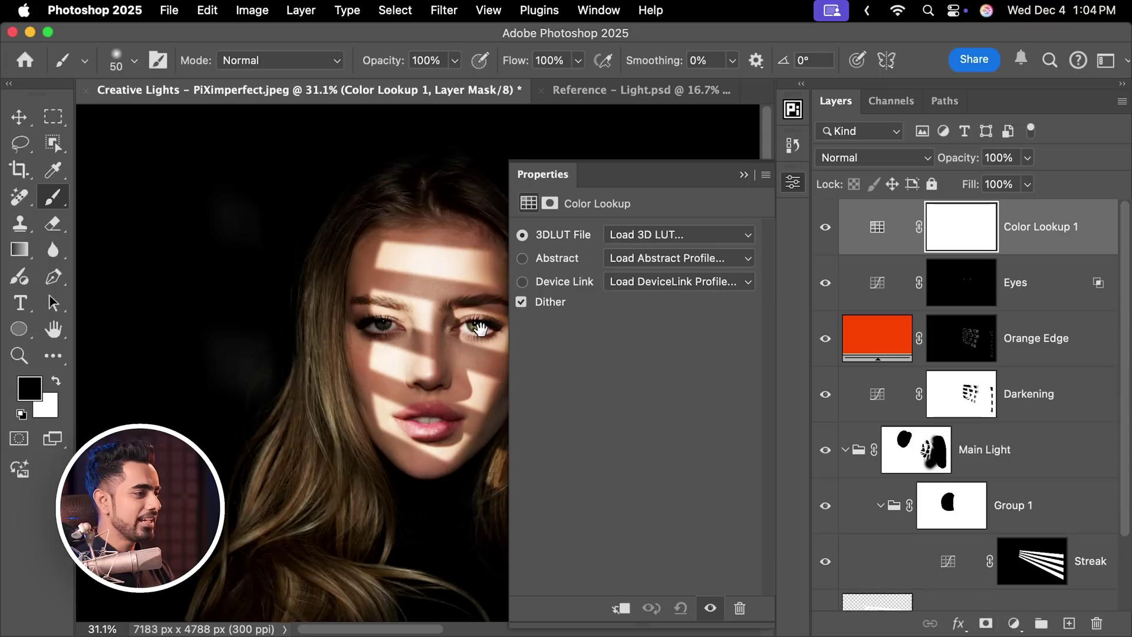
left_click_drag(480, 329, 405, 340)
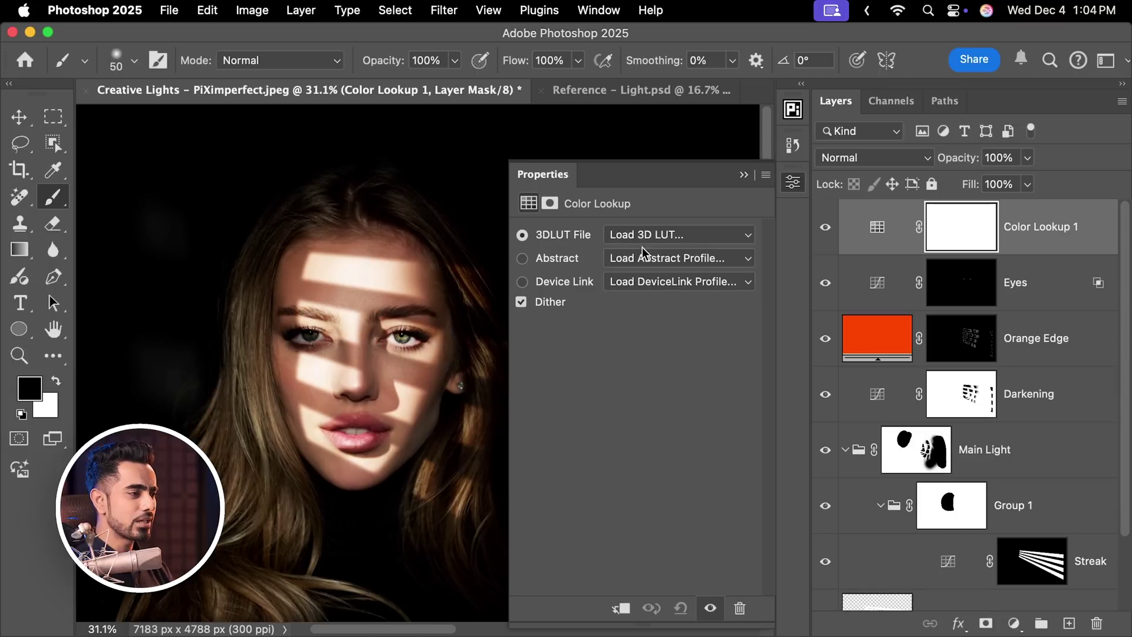
left_click(682, 236)
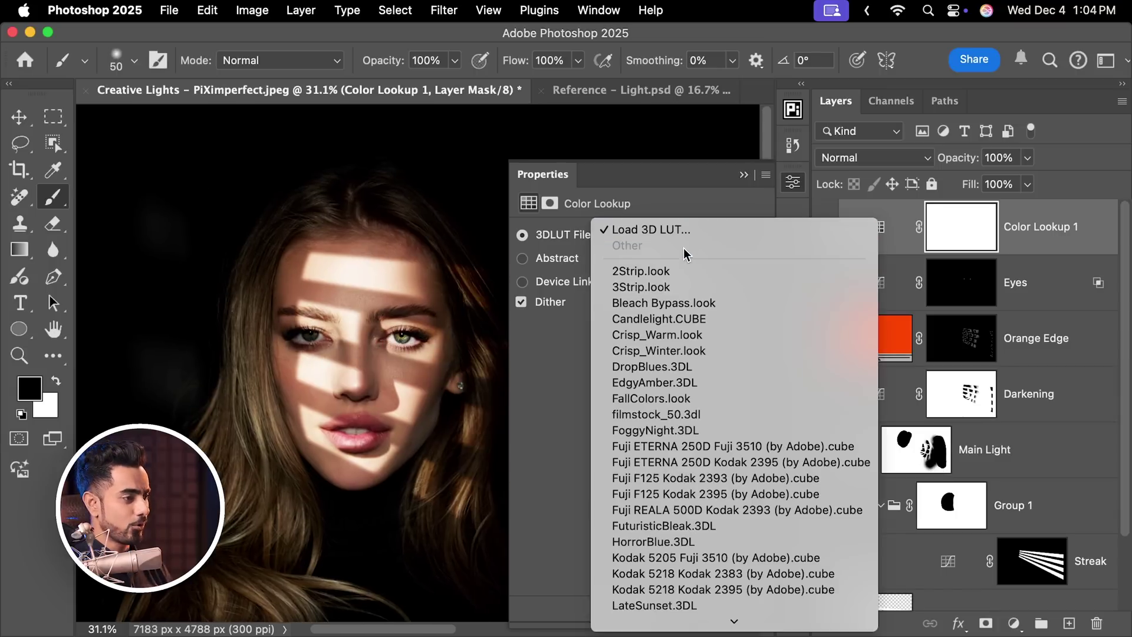
left_click(686, 340)
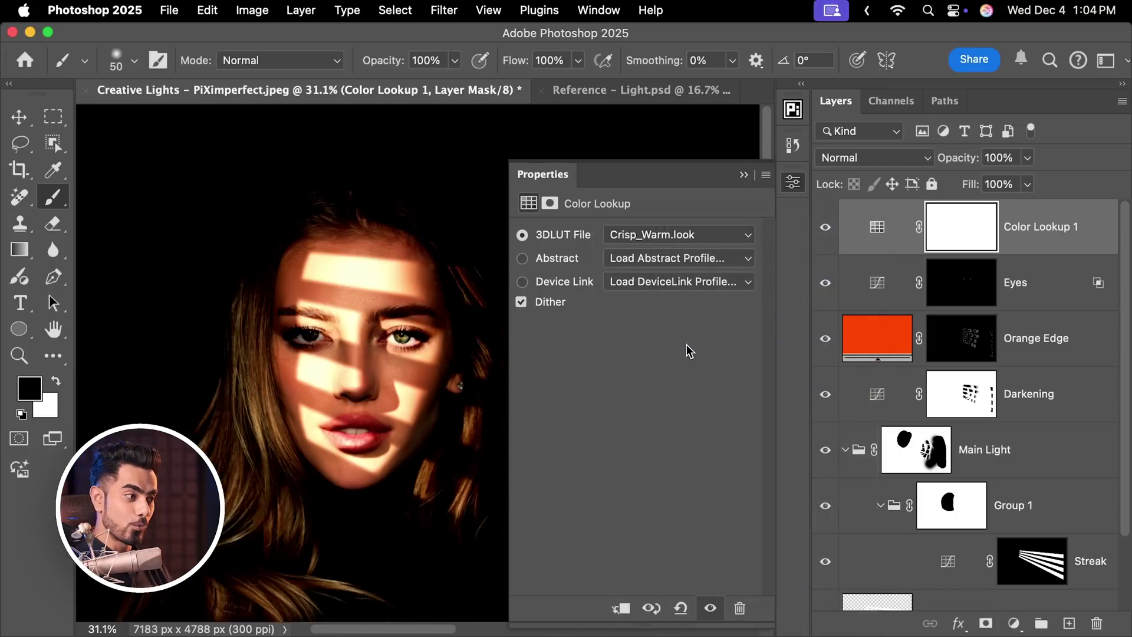
Protect the shadows from the Color Lookup 1 layer by splitting its Blend If Underlying Layer shadow limit to 0 / 255.
left_click(744, 175)
scroll(542, 278, "up", 1)
left_click_drag(516, 287, 590, 303)
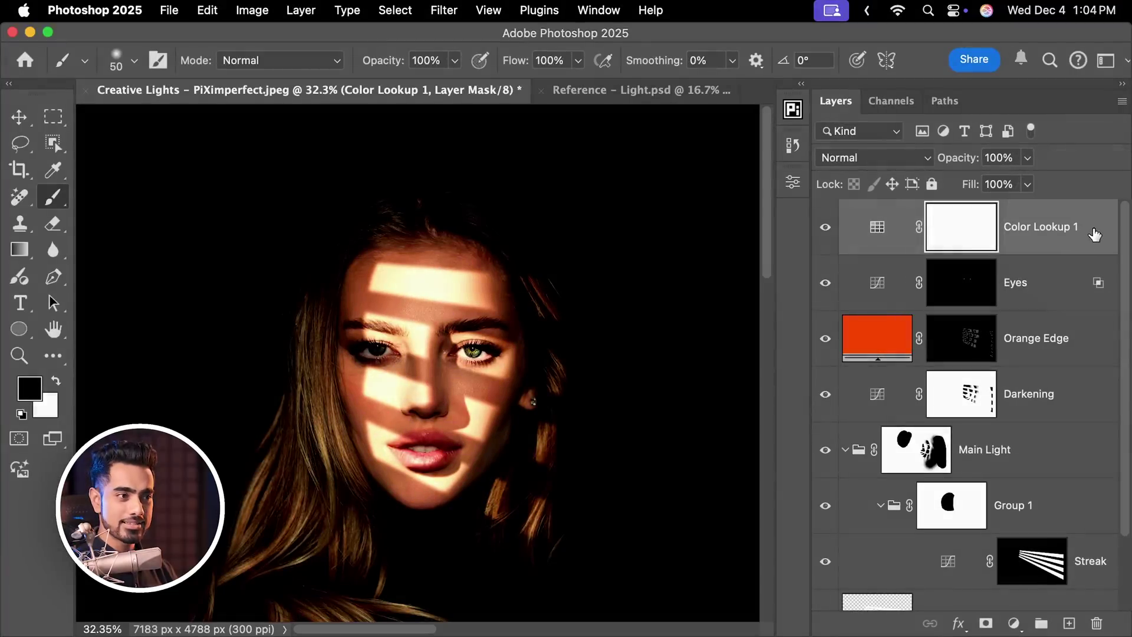
double_click(1090, 239)
left_click_drag(759, 96, 780, 90)
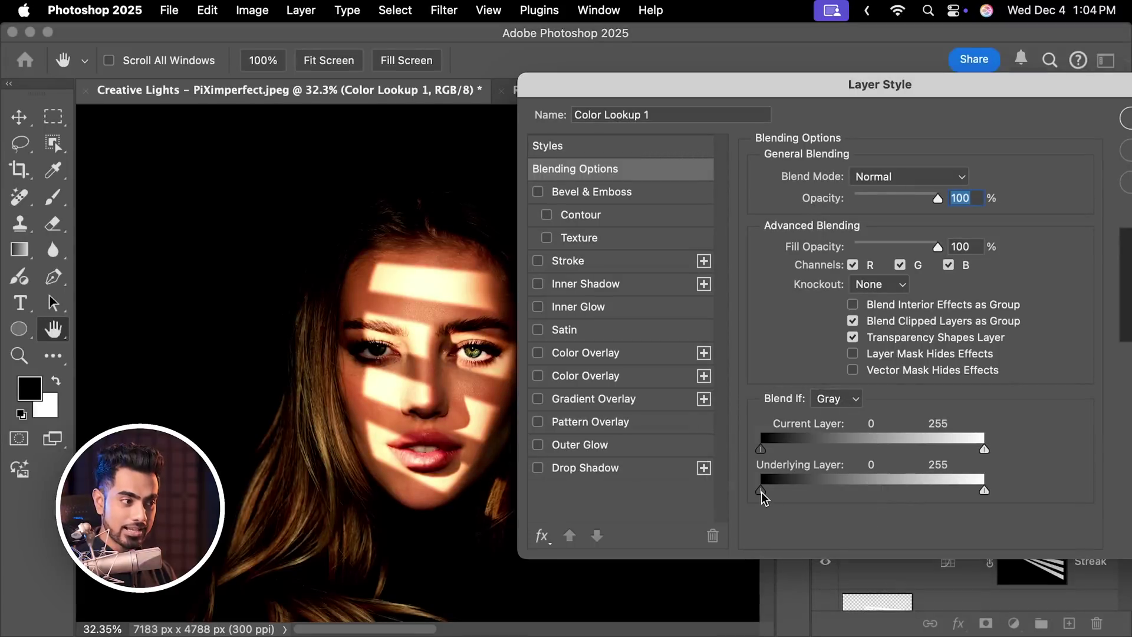
left_click_drag(762, 492, 988, 491)
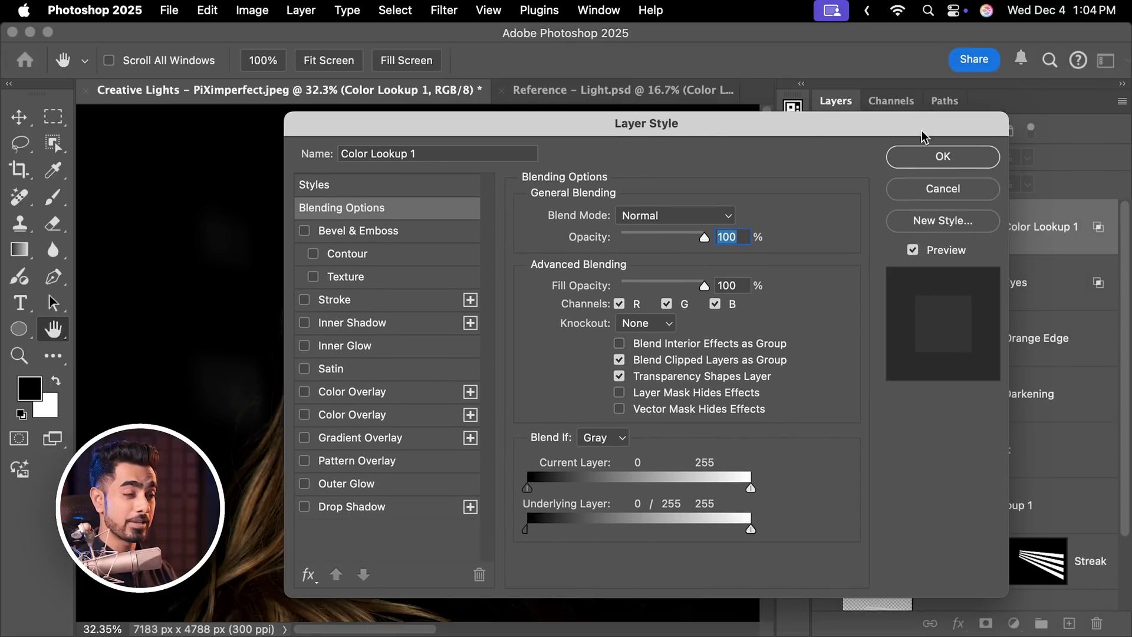
left_click(928, 160)
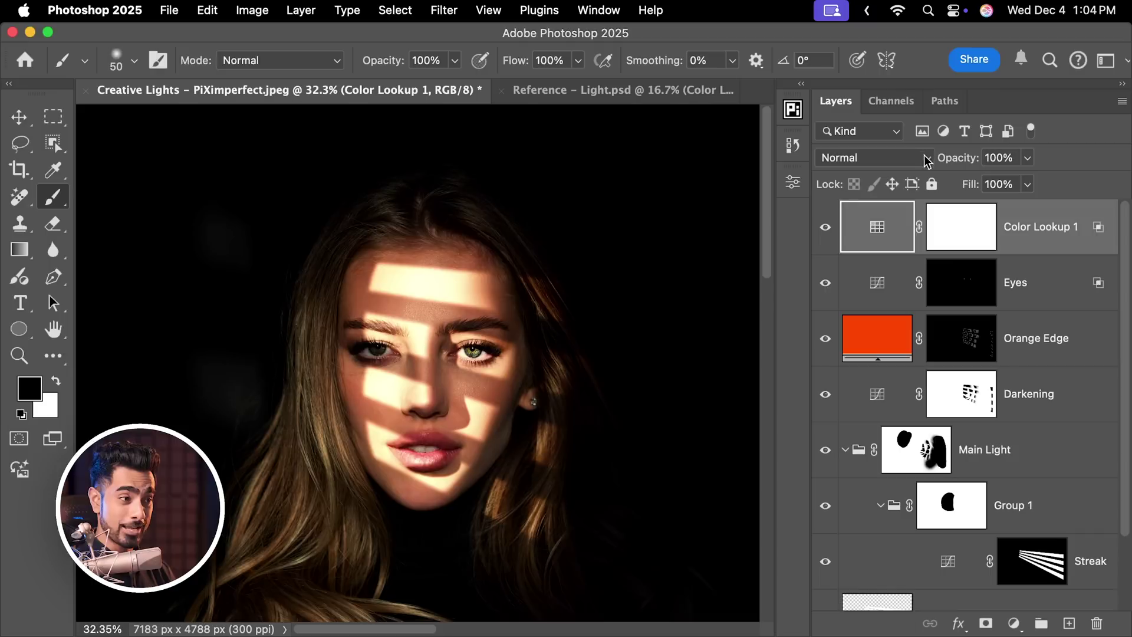
Compare the portrait with and without the Color Lookup 1 layer, and lower that layer's opacity to 50%.
left_click(826, 230)
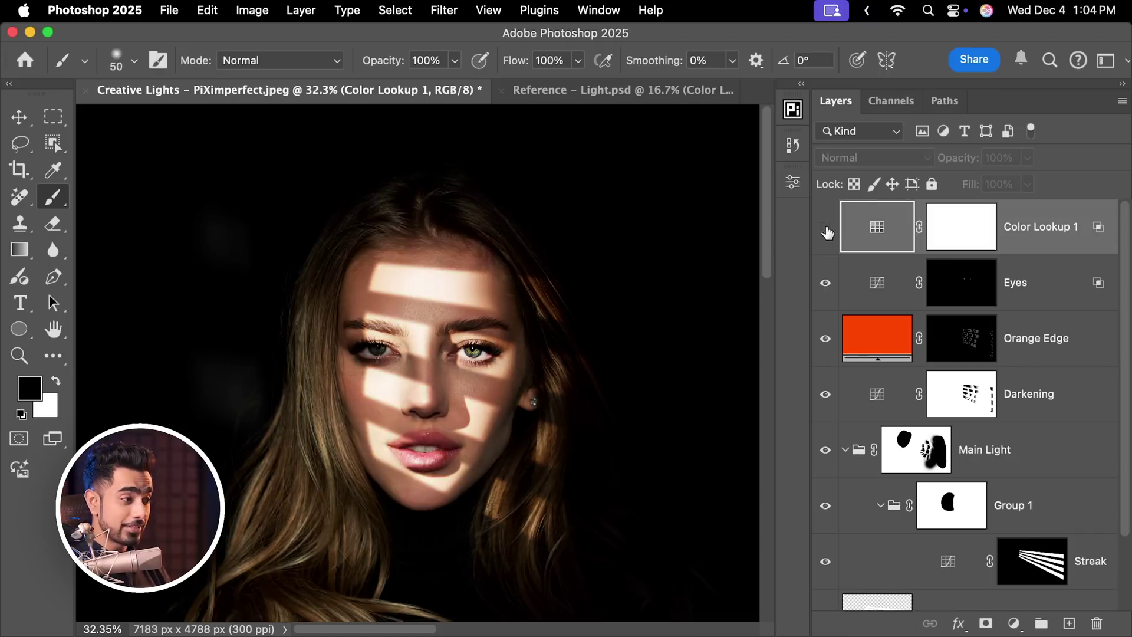
left_click(826, 230)
scroll(518, 346, "left", 2)
scroll(518, 346, "up", 3)
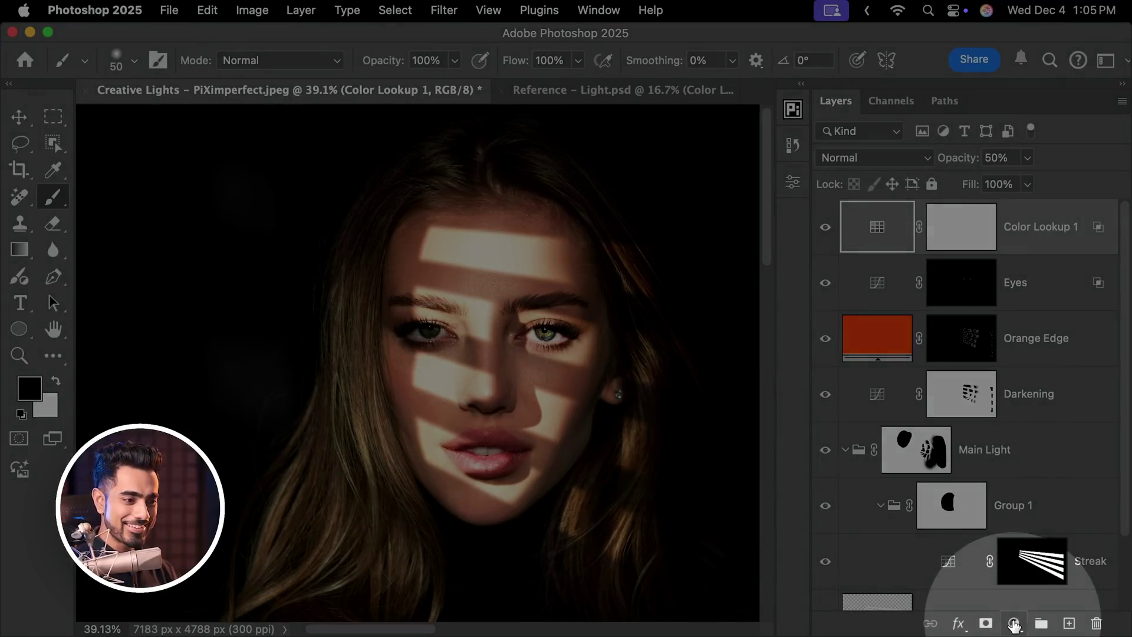
Add a Curves adjustment layer on top, pull the RGB white point inward, and raise the midtones to input 115, output 144.
left_click(1013, 624)
left_click(1033, 389)
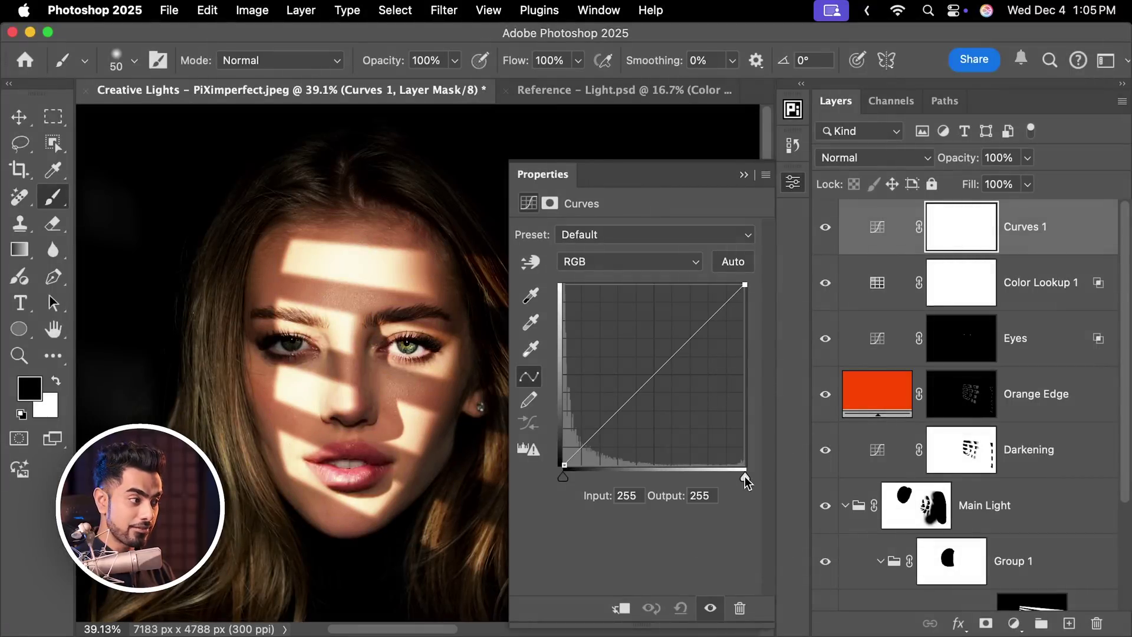
left_click_drag(745, 478, 719, 483)
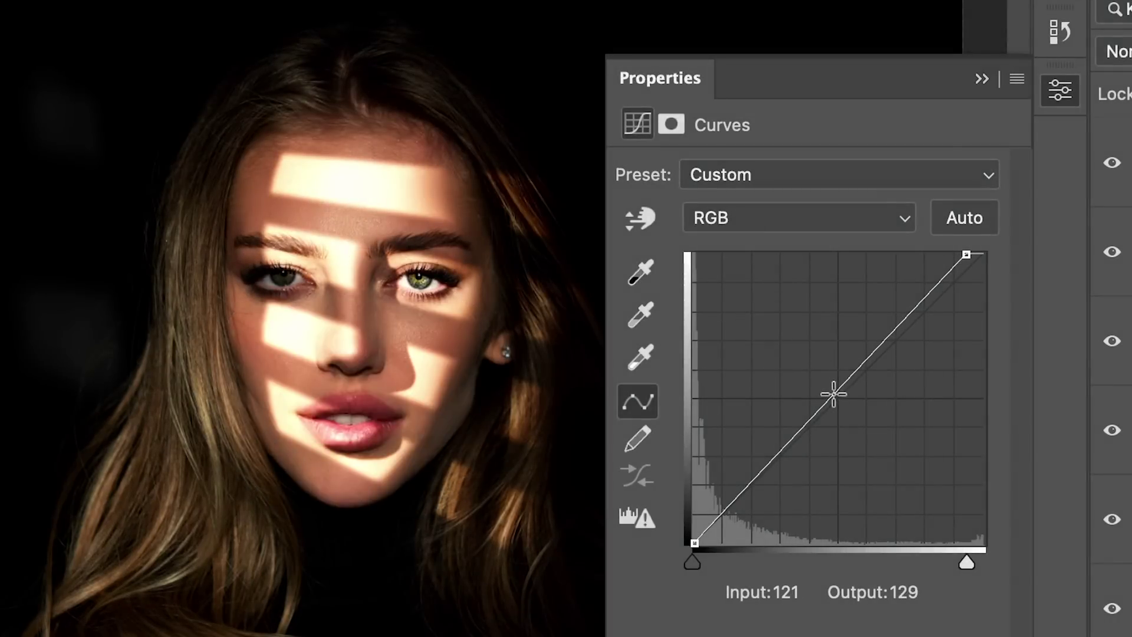
left_click_drag(834, 394, 824, 381)
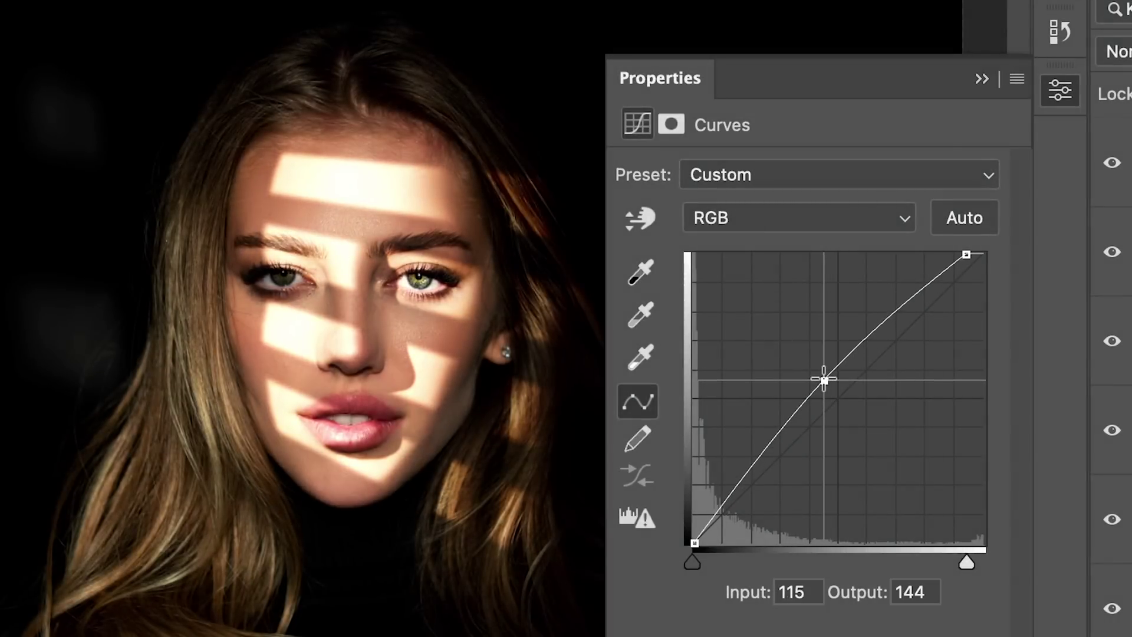